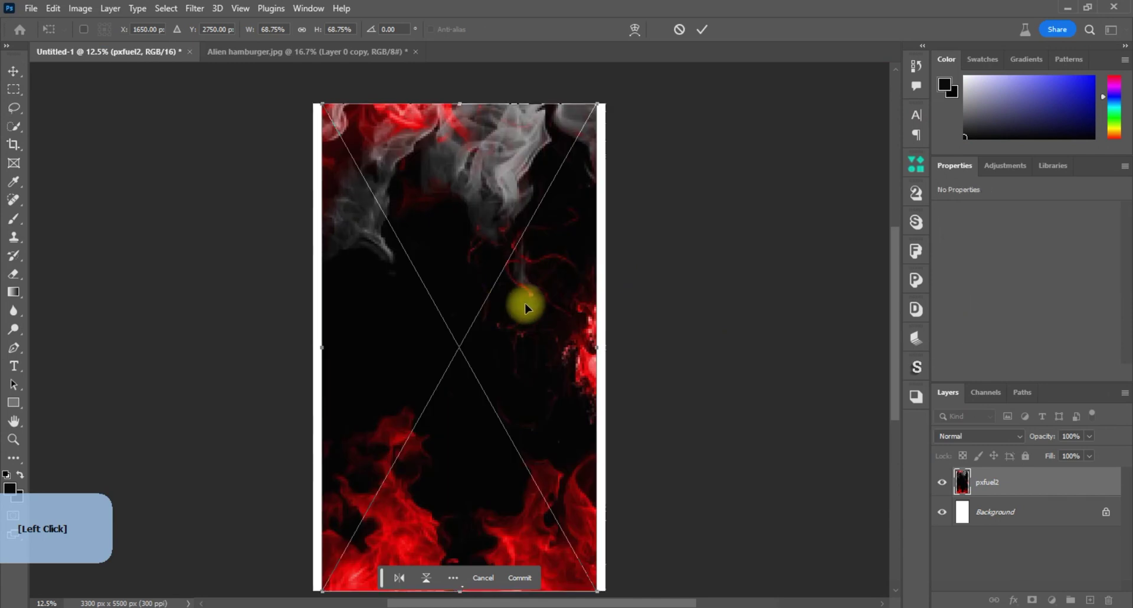
Stretch the placed pxfuel2 smoke-and-fire image sideways in both directions so it covers the full canvas width.
left_click_drag(597, 347, 607, 348)
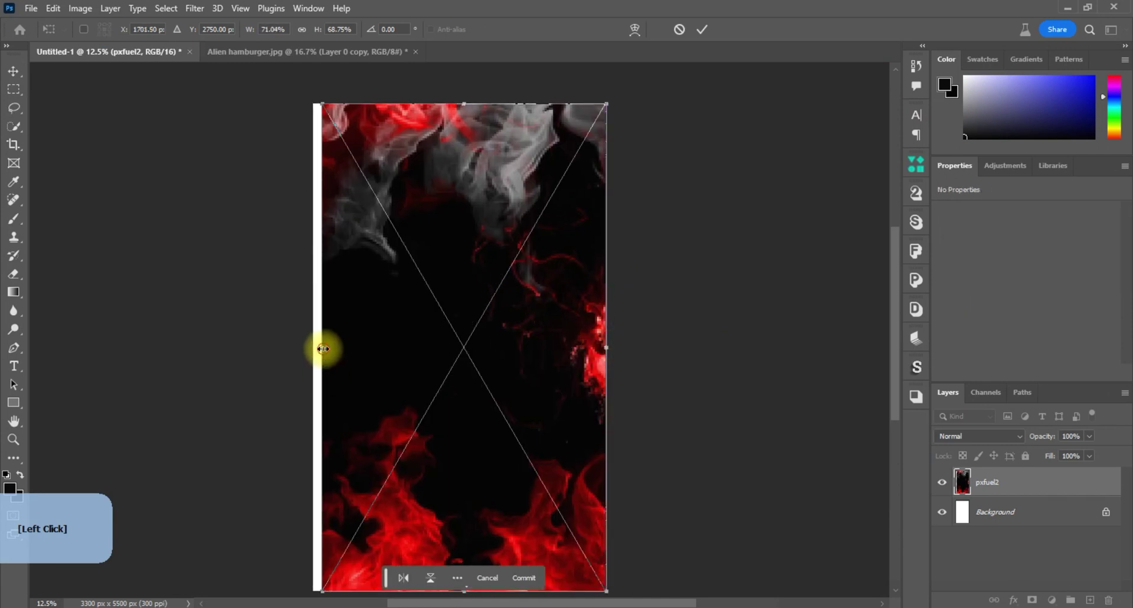
left_click_drag(322, 347, 314, 347)
left_click(701, 30)
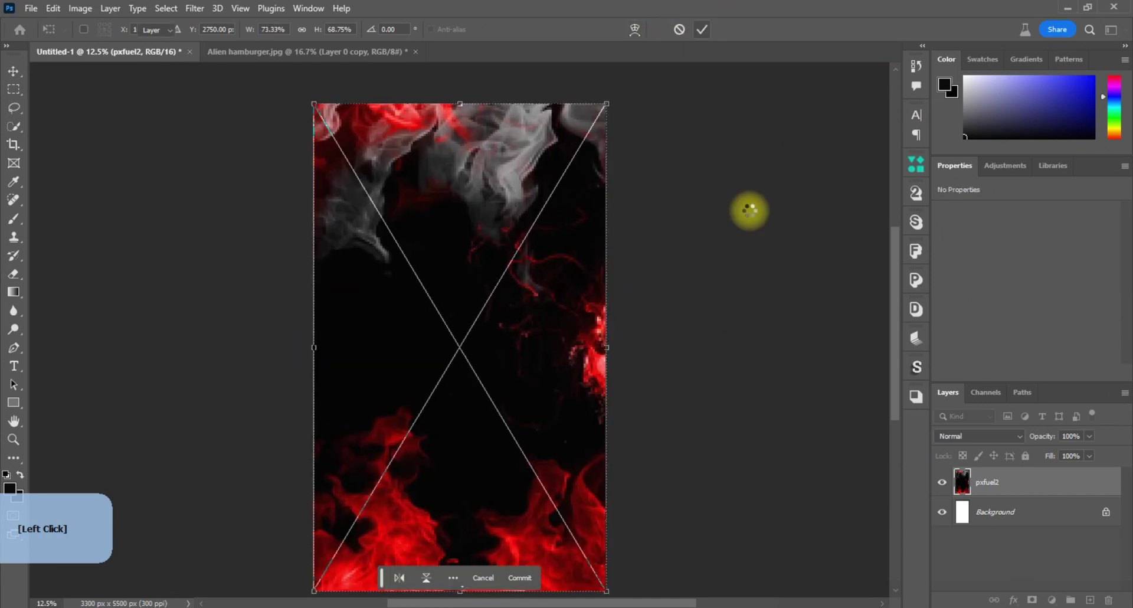
Place the bve brick frame image from the Desktop into the document as an embedded object.
left_click(29, 8)
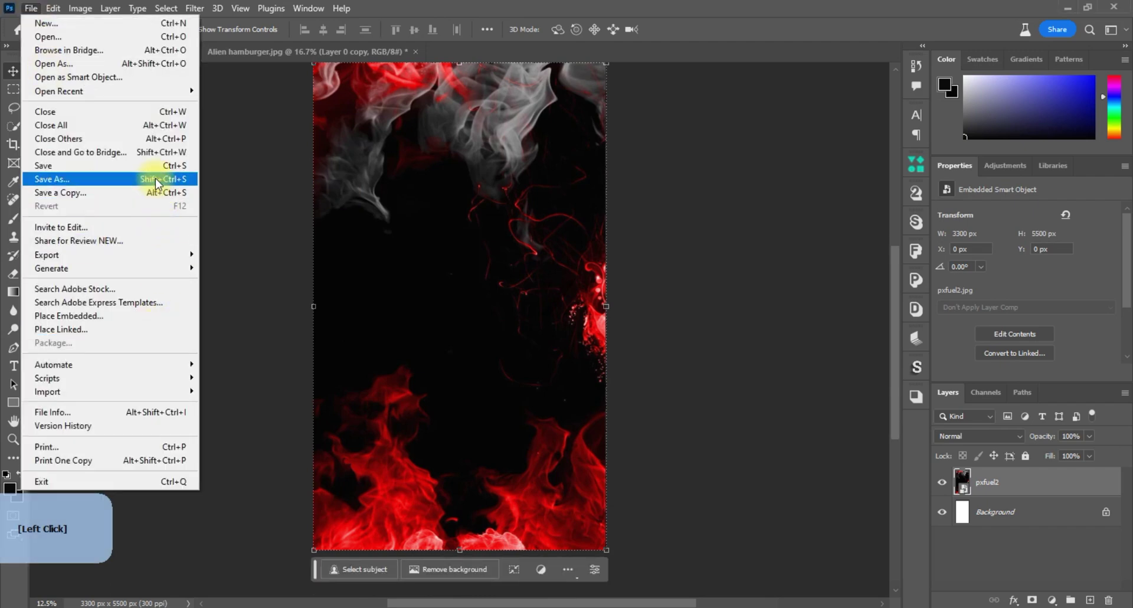
left_click(141, 316)
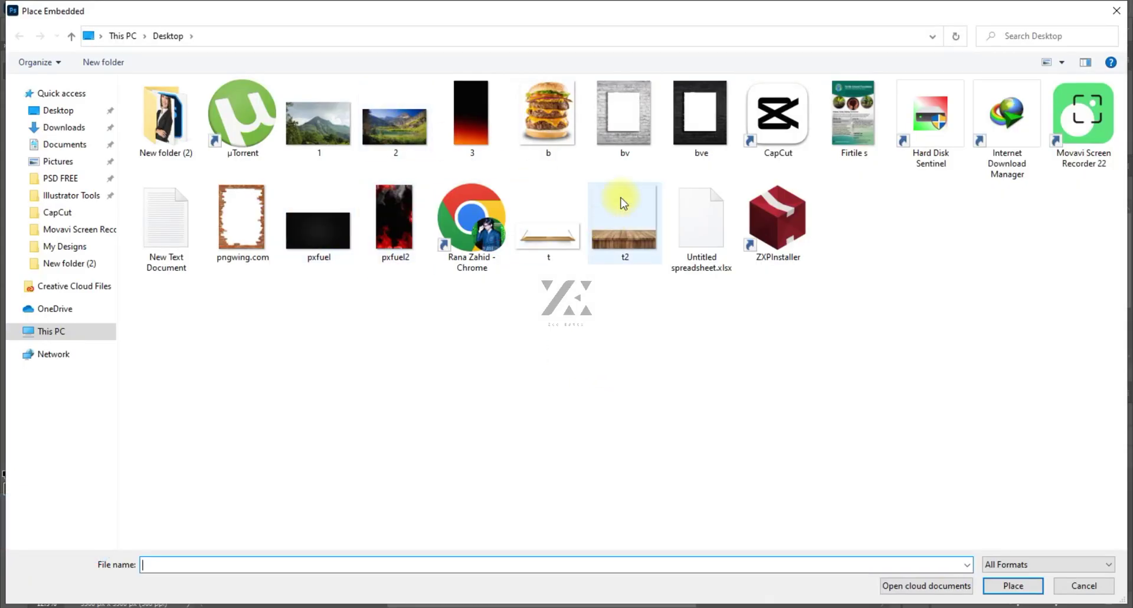
left_click(693, 110)
left_click(1013, 585)
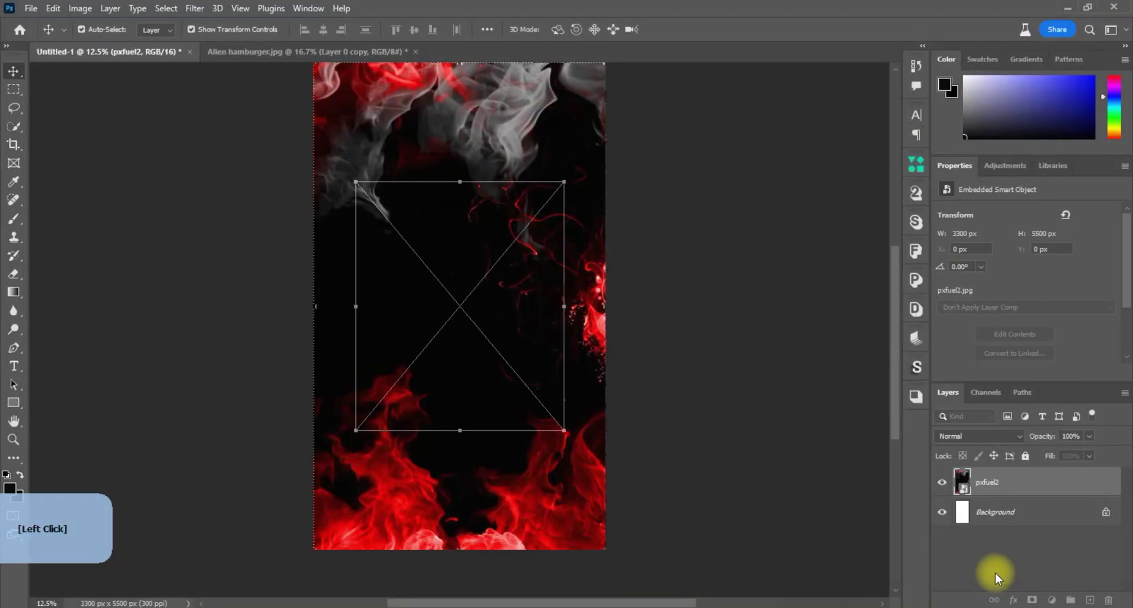
Stretch the bve brick frame to about 3300 × 4668 px, filling the canvas width and reaching the canvas's bottom edge.
left_click_drag(458, 299, 421, 275)
left_click_drag(417, 406, 419, 550)
left_click_drag(523, 355, 607, 354)
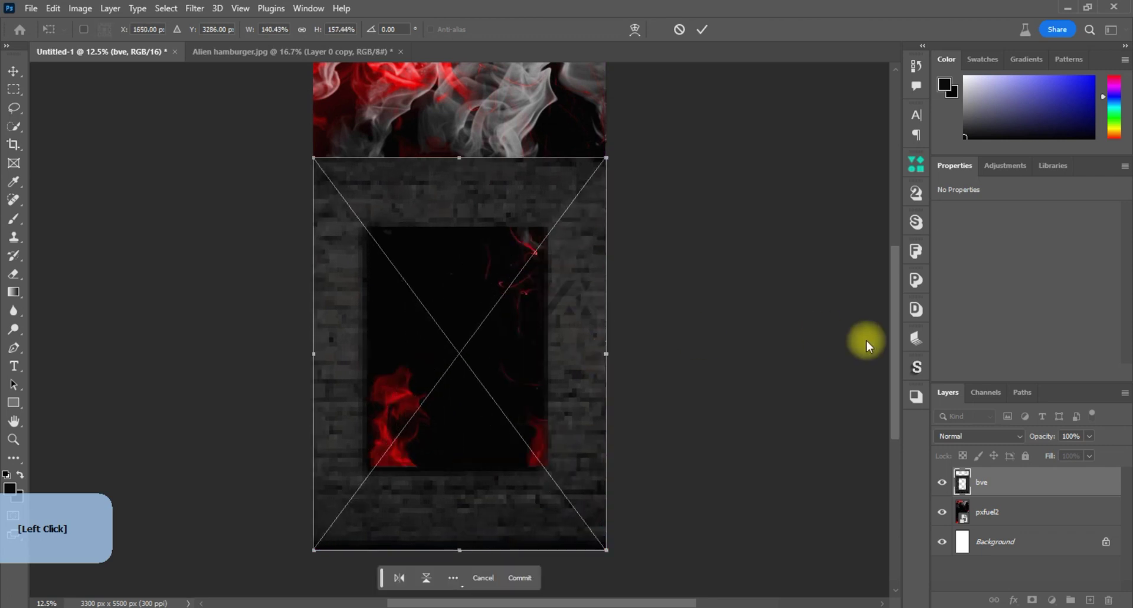
left_click_drag(894, 340, 894, 294)
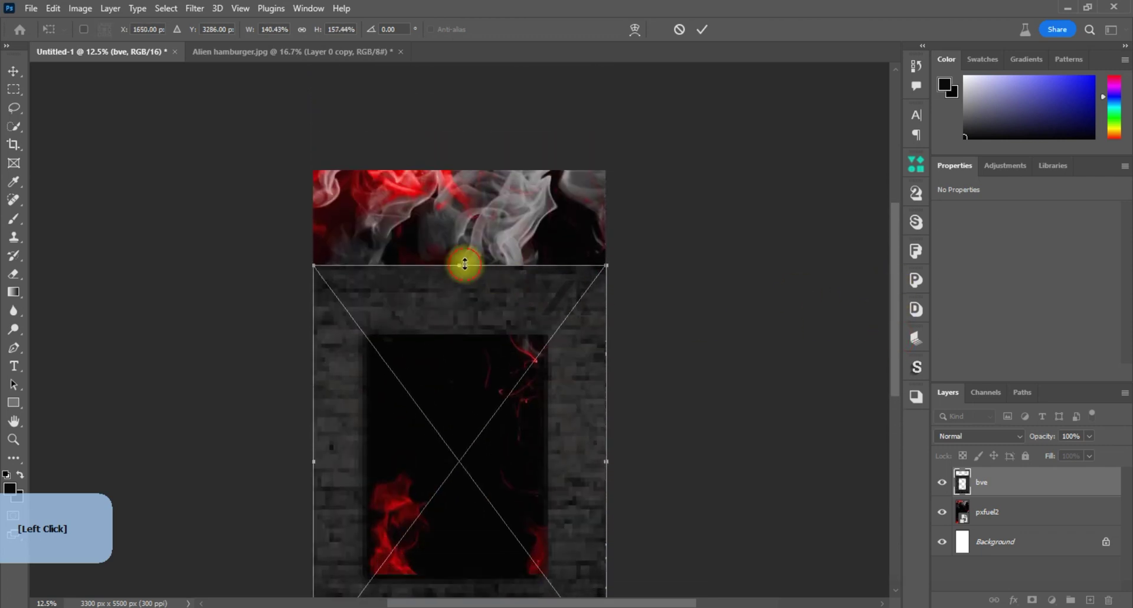
left_click_drag(464, 264, 465, 243)
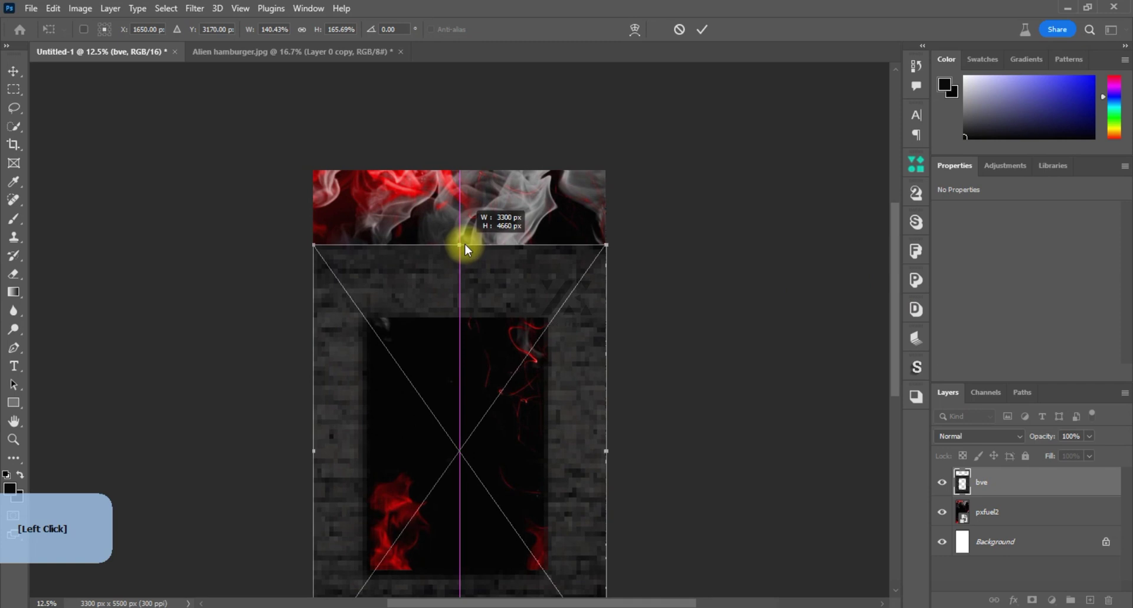
left_click(700, 33)
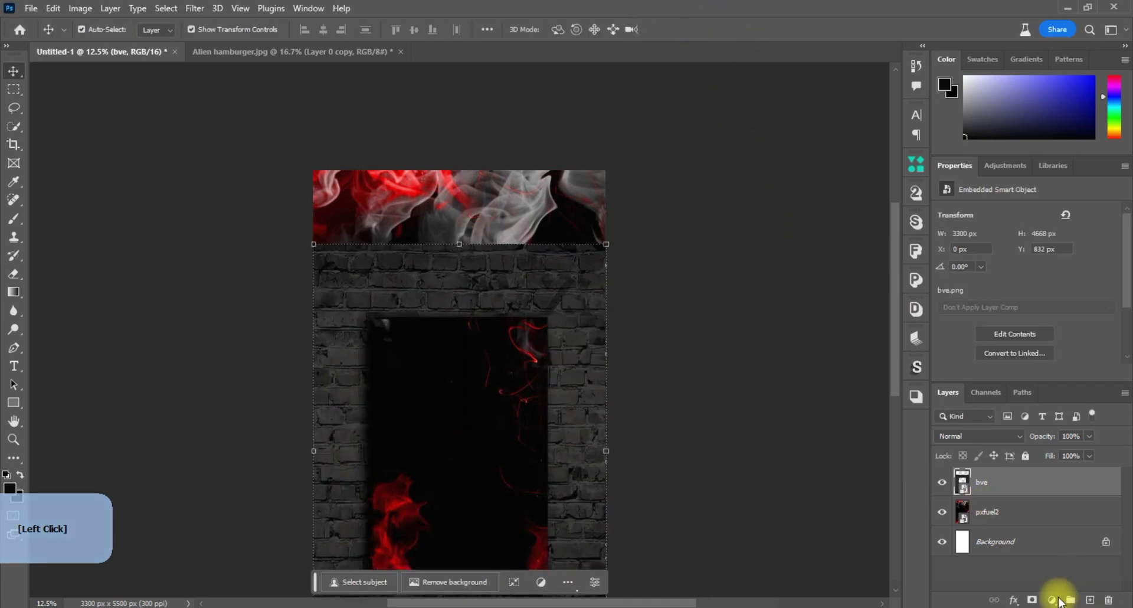
Copy a full-width strip of bricks above the frame's opening to a new layer and move it directly above the brick wall.
left_click(13, 90)
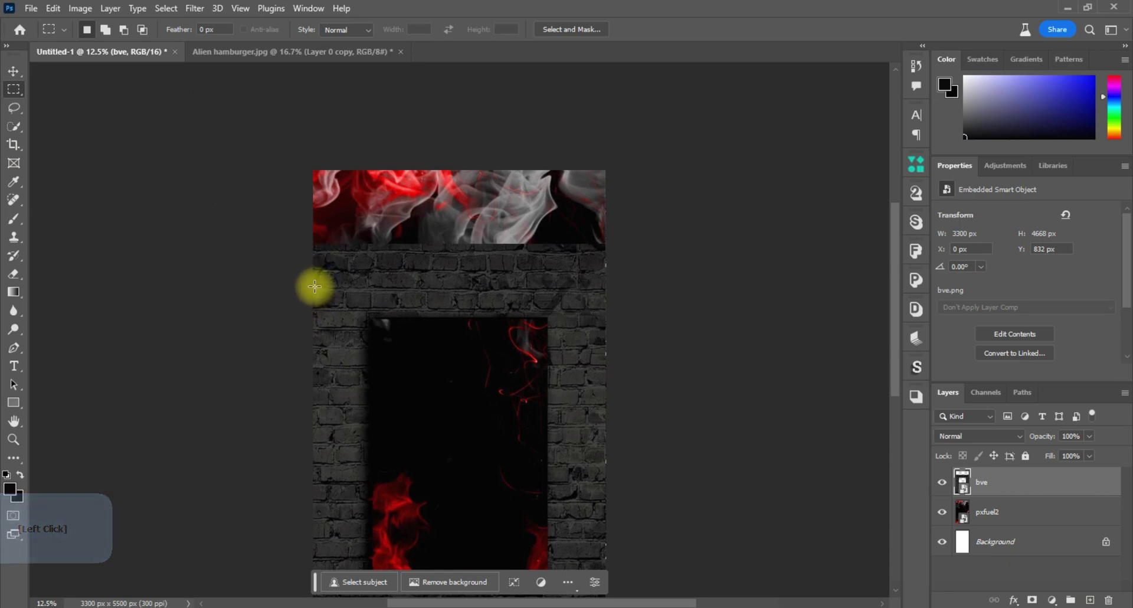
left_click_drag(314, 307, 606, 243)
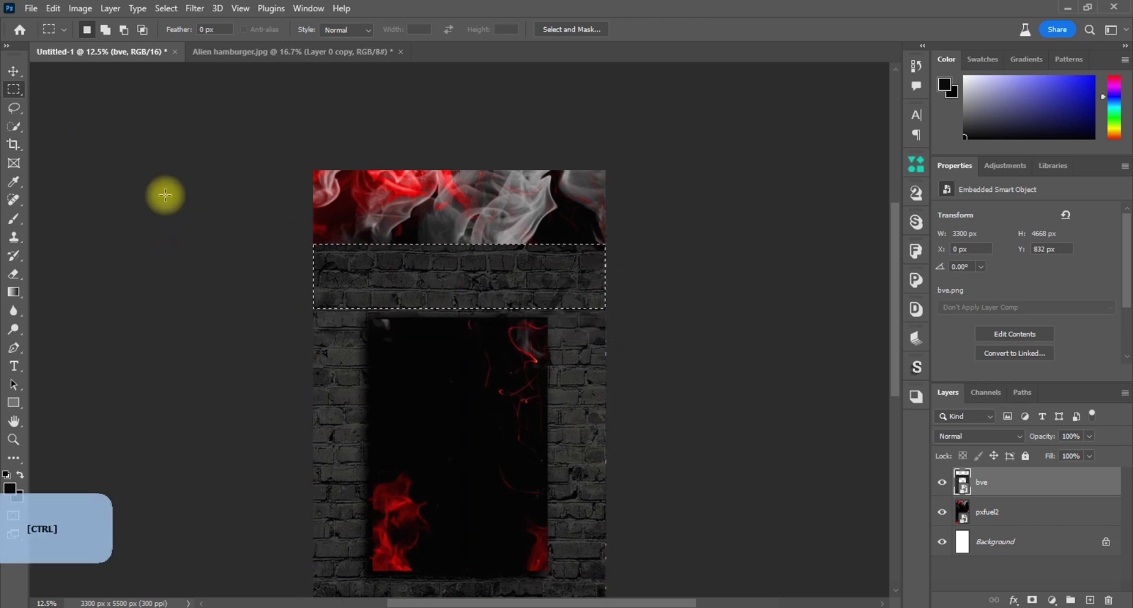
key("ctrl+j")
left_click(13, 72)
left_click_drag(468, 265, 468, 202)
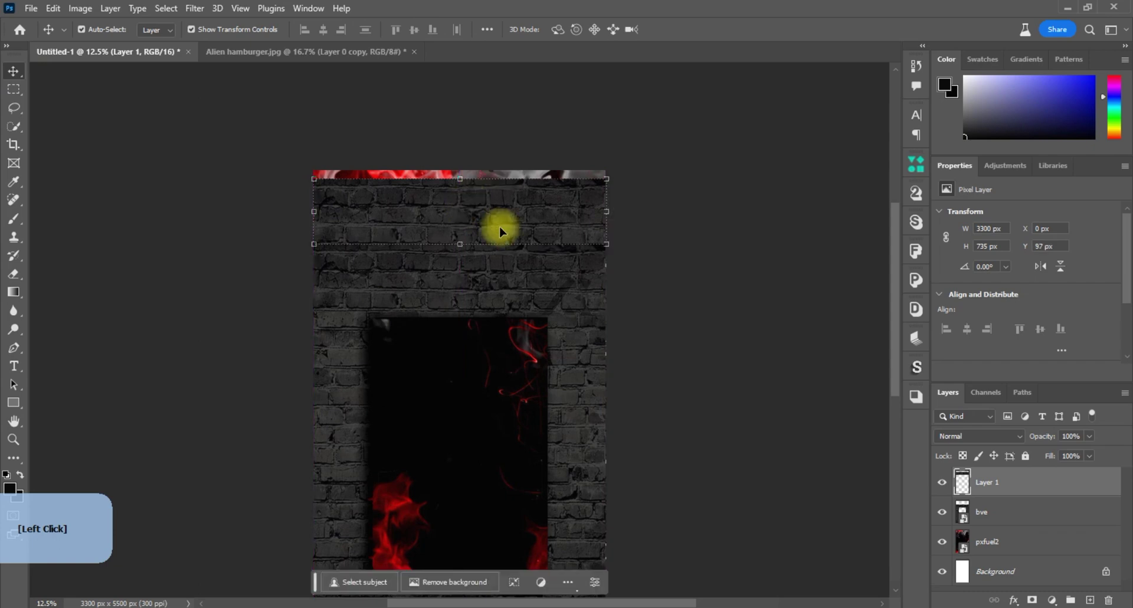
Stretch the copied brick strip upward to the canvas's top edge and deselect it.
left_click(1053, 601)
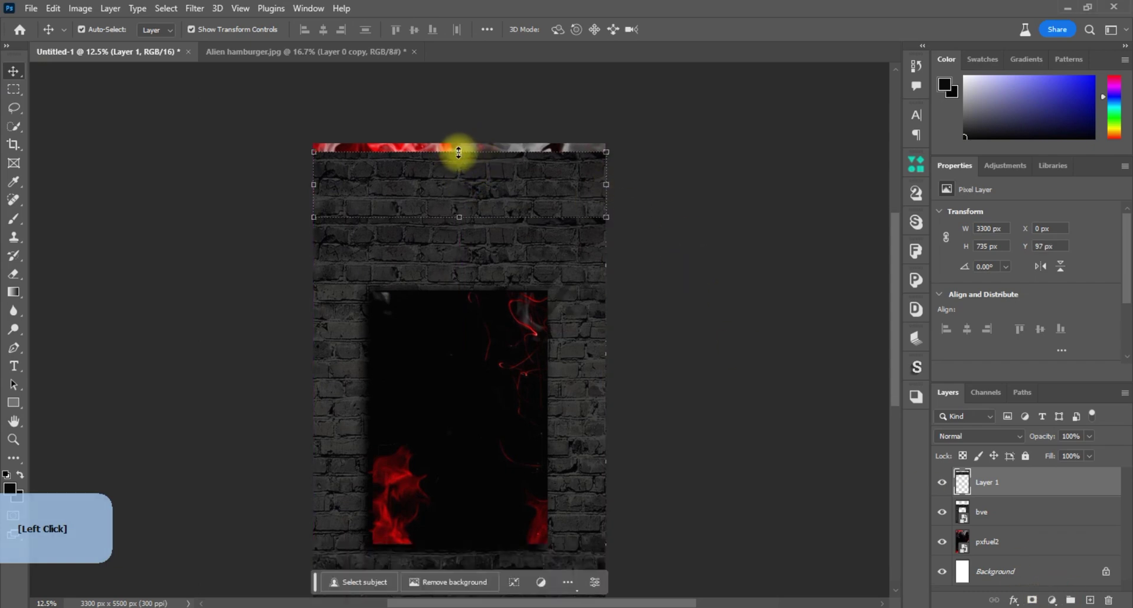
left_click_drag(459, 151, 459, 145)
left_click(733, 229)
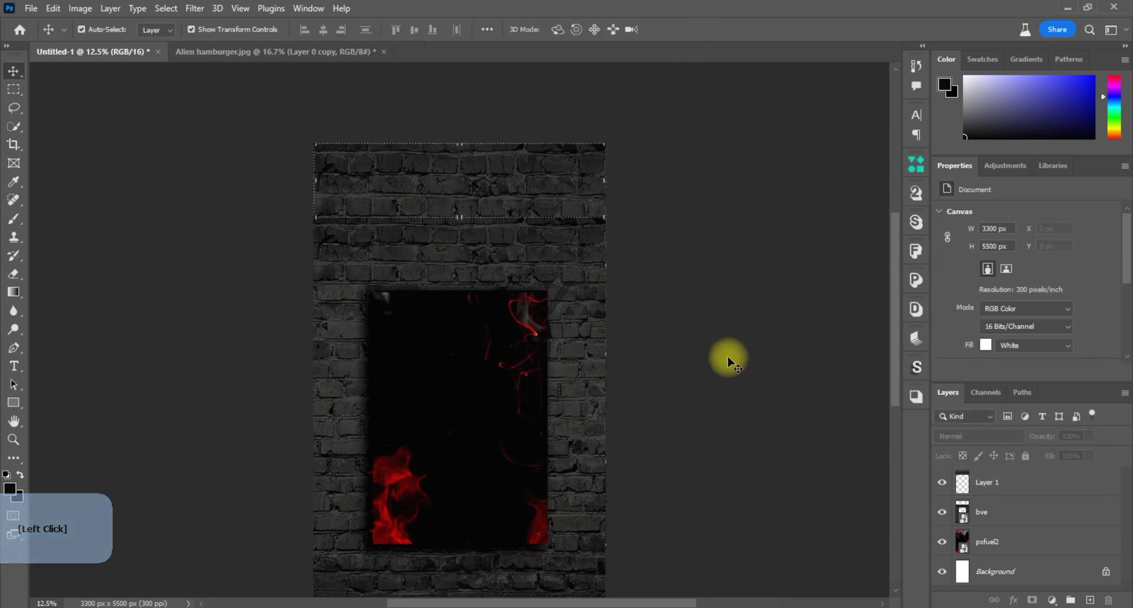
Place the t wooden shelf image from the Desktop into the document as an embedded object.
mouse_move(901, 263)
left_mouse_down()
mouse_move(903, 312)
mouse_move(902, 282)
left_mouse_up()
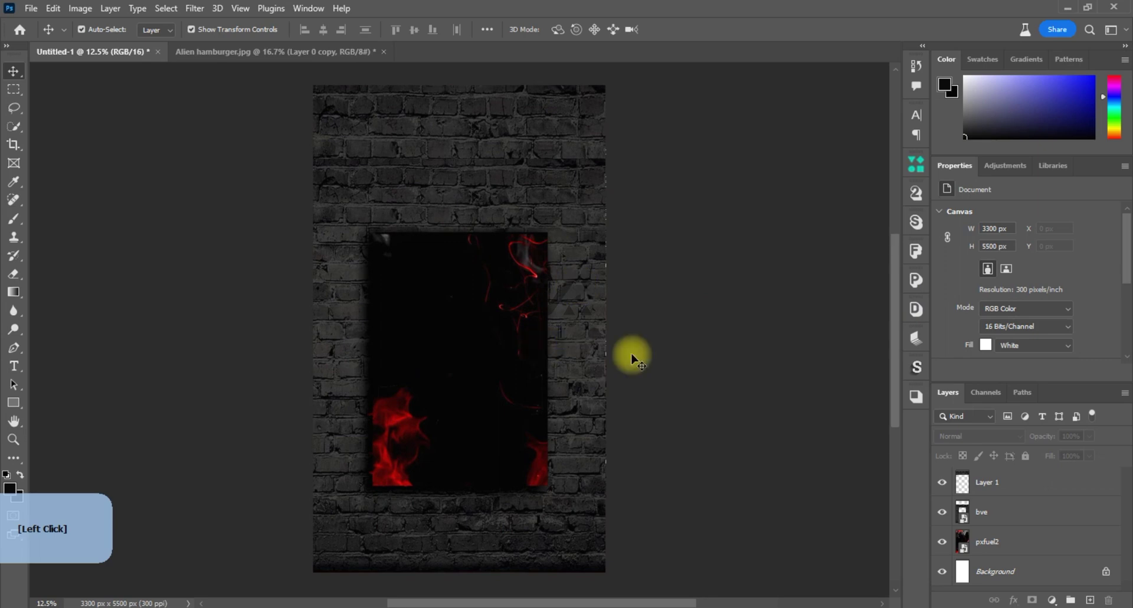
left_click(30, 8)
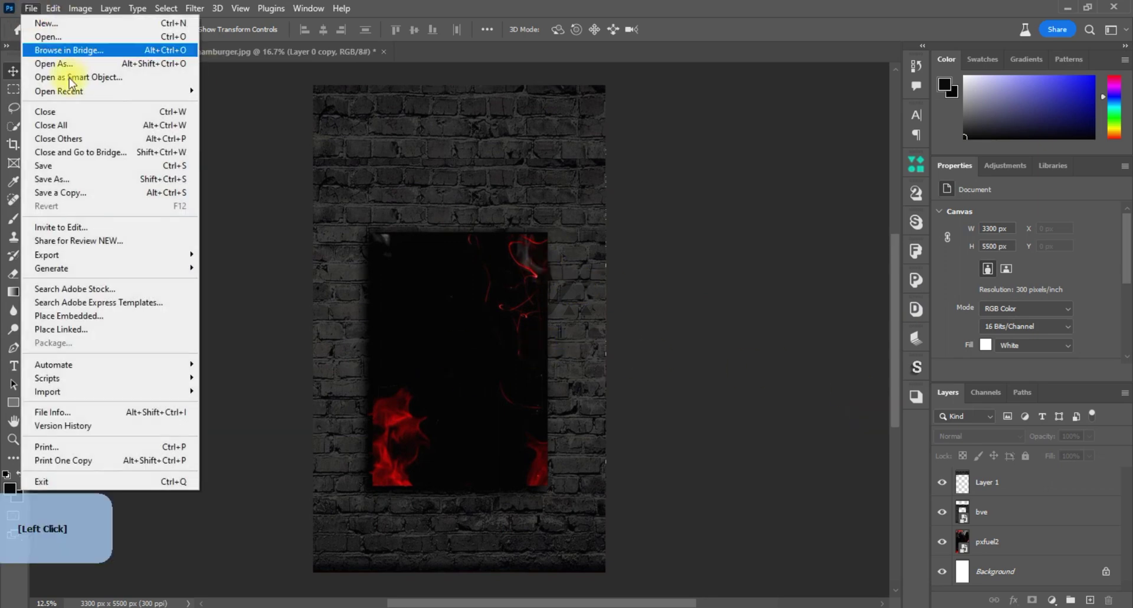
left_click(147, 316)
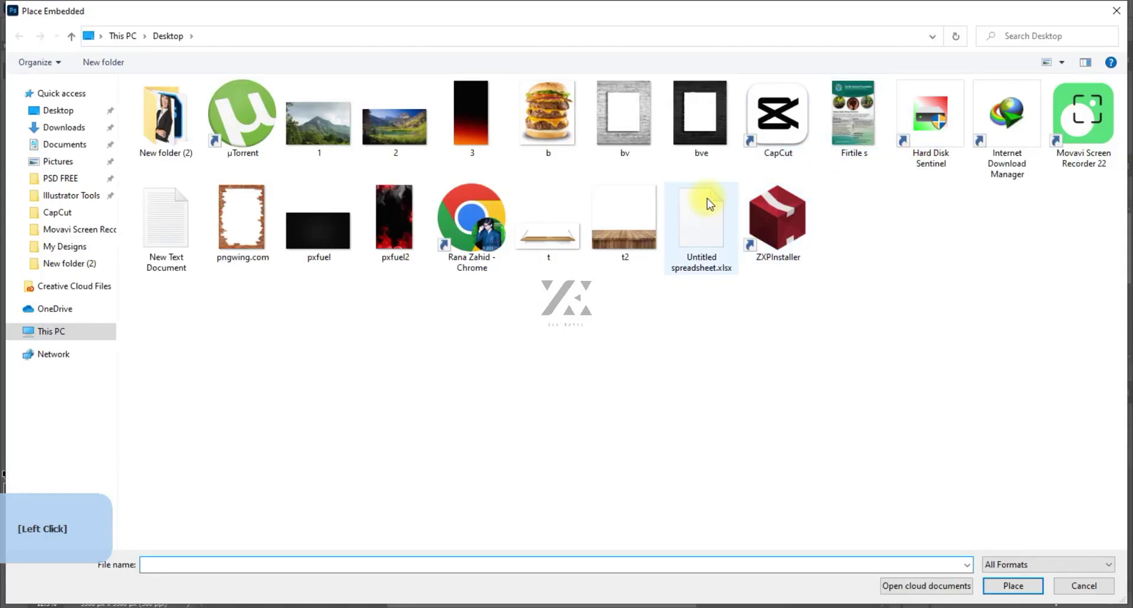
left_click(1013, 584)
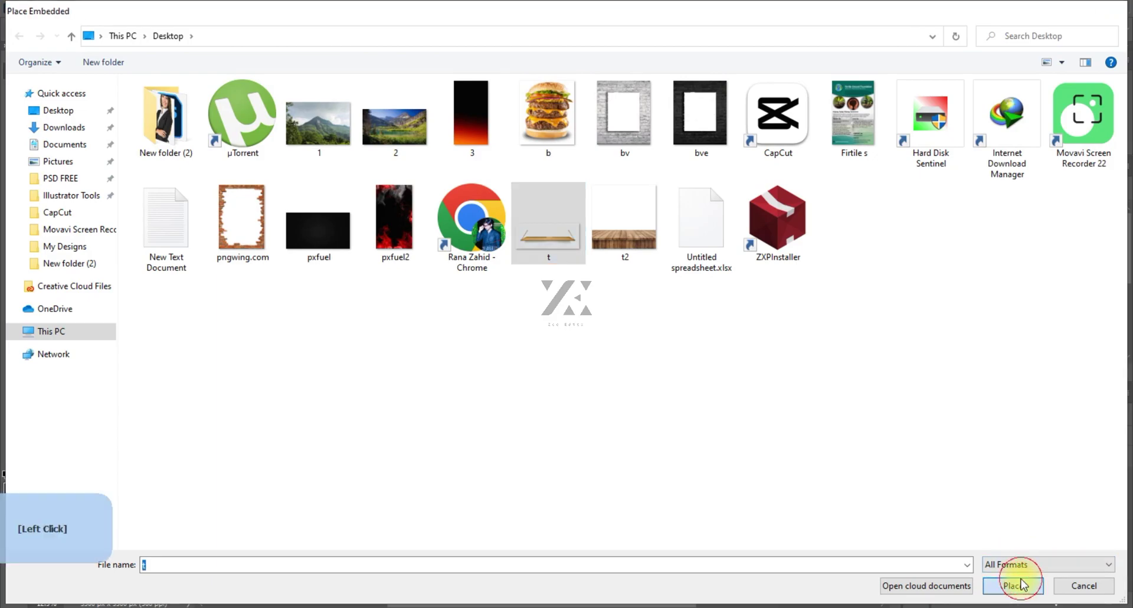
Scale the shelf to about 96% and position it across the canvas at the lower edge of the brick opening.
left_click_drag(524, 343, 508, 491)
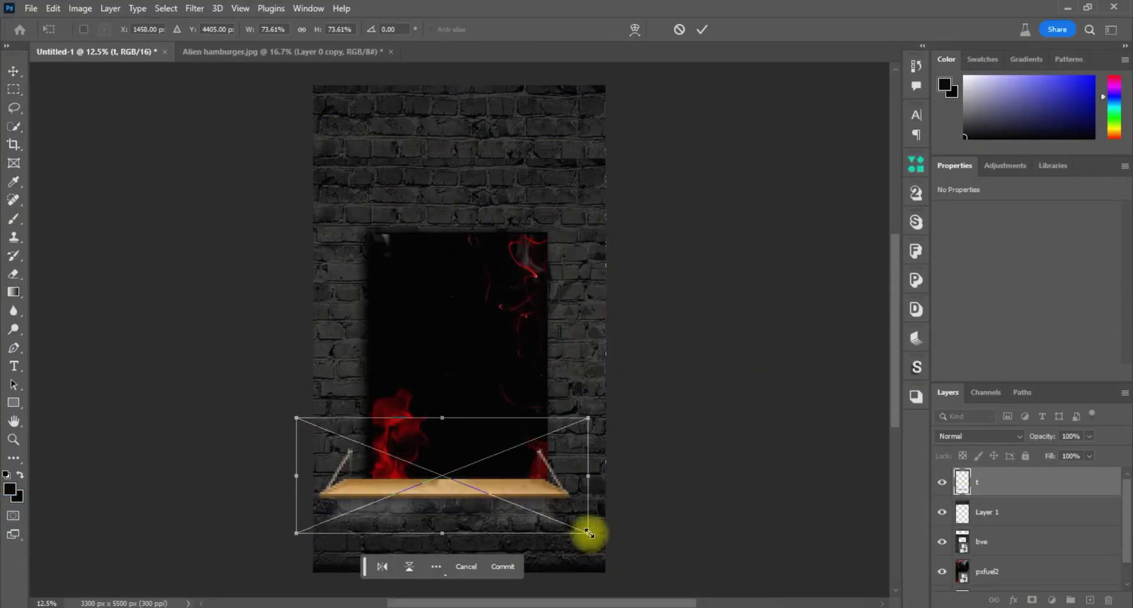
left_click_drag(588, 534, 640, 576)
left_click_drag(572, 509, 554, 504)
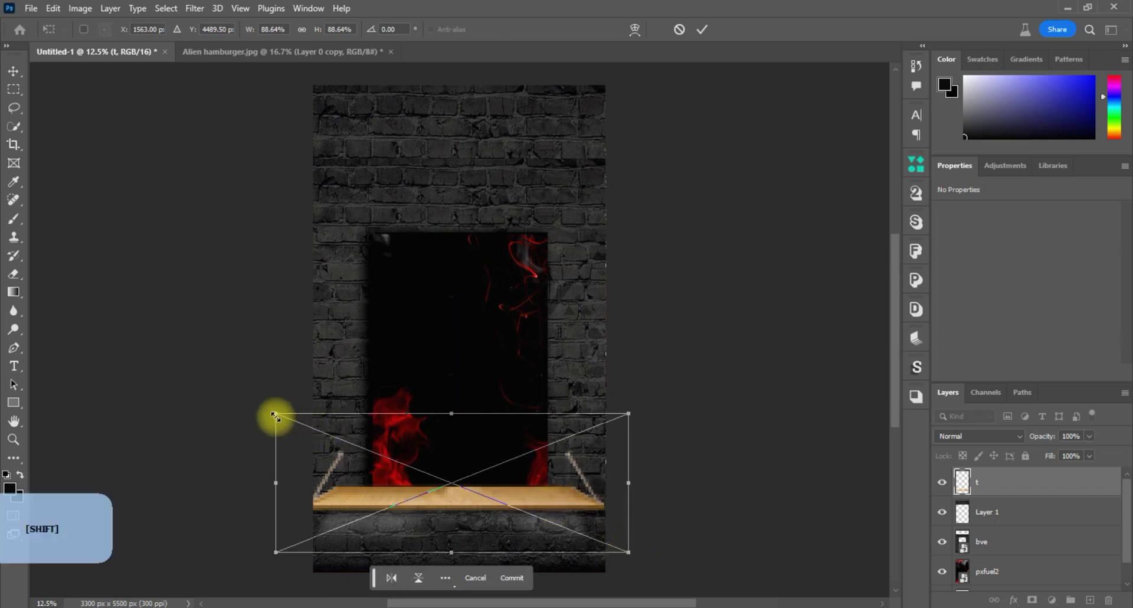
left_click_drag(276, 417, 246, 401)
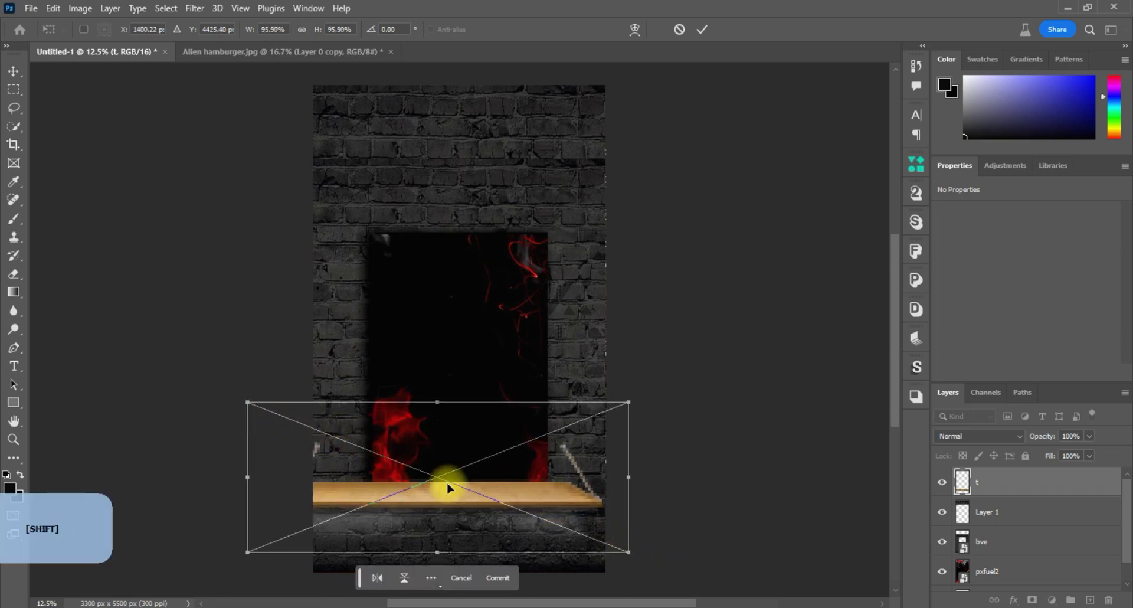
left_click_drag(443, 487, 462, 476)
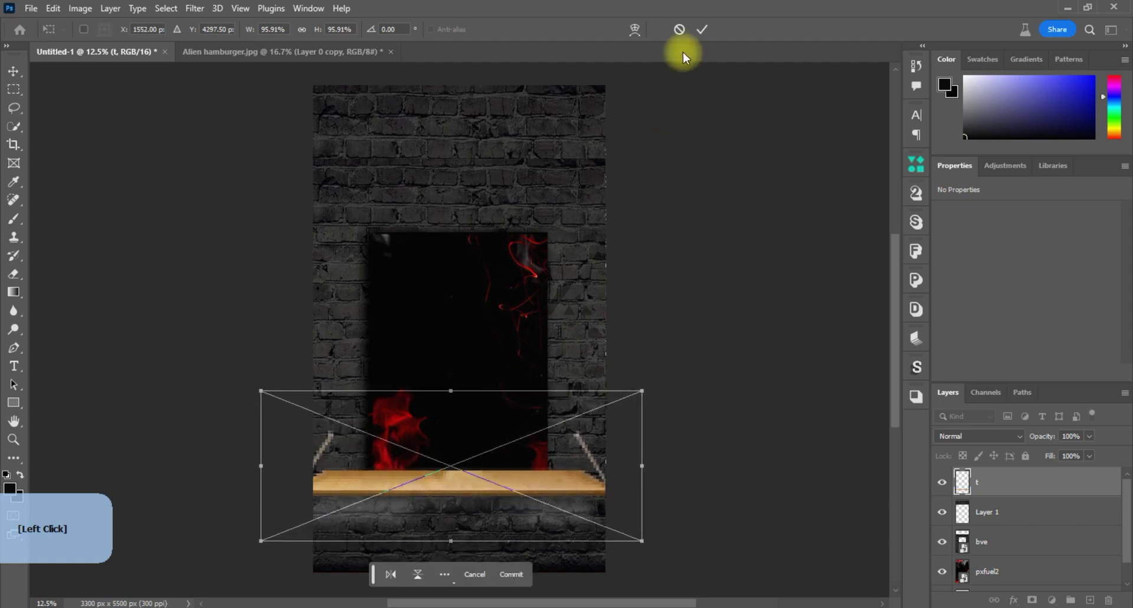
left_click(699, 34)
left_click(291, 265)
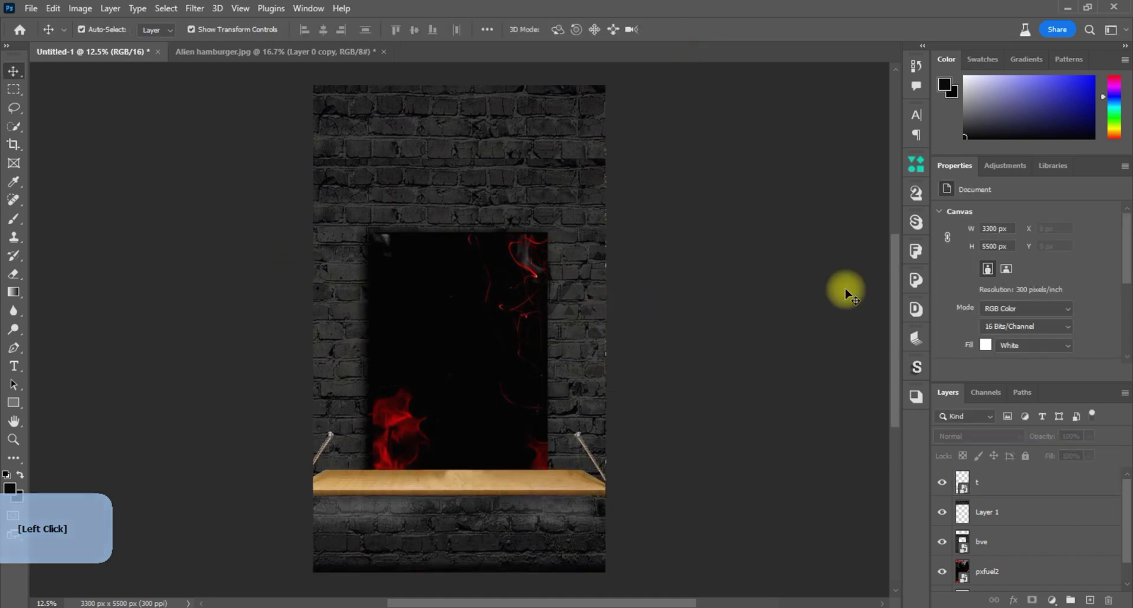
Darken the shelf layer with an Exposure adjustment, lowering the exposure, with offset about -0.0138 and gamma correction about 0.68.
left_click_drag(893, 285, 895, 298)
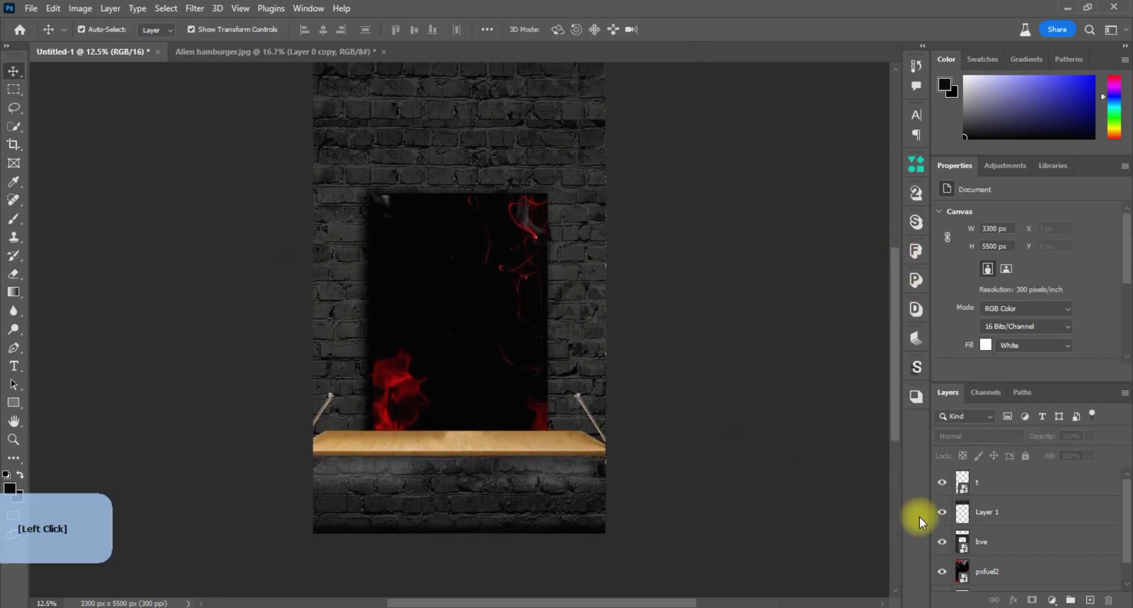
left_click(1005, 491)
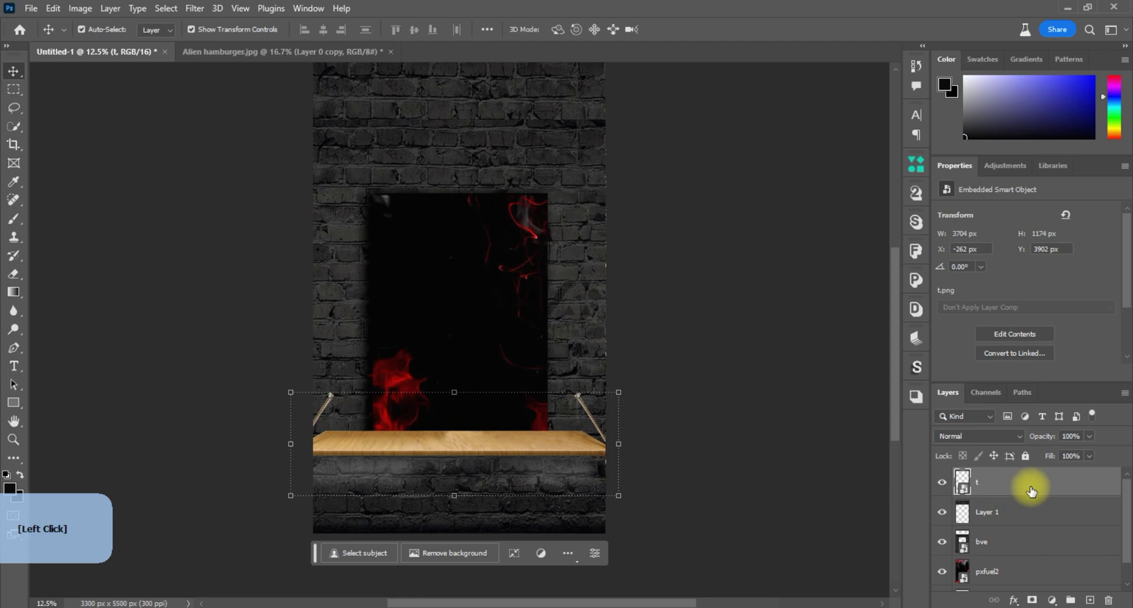
left_click(81, 8)
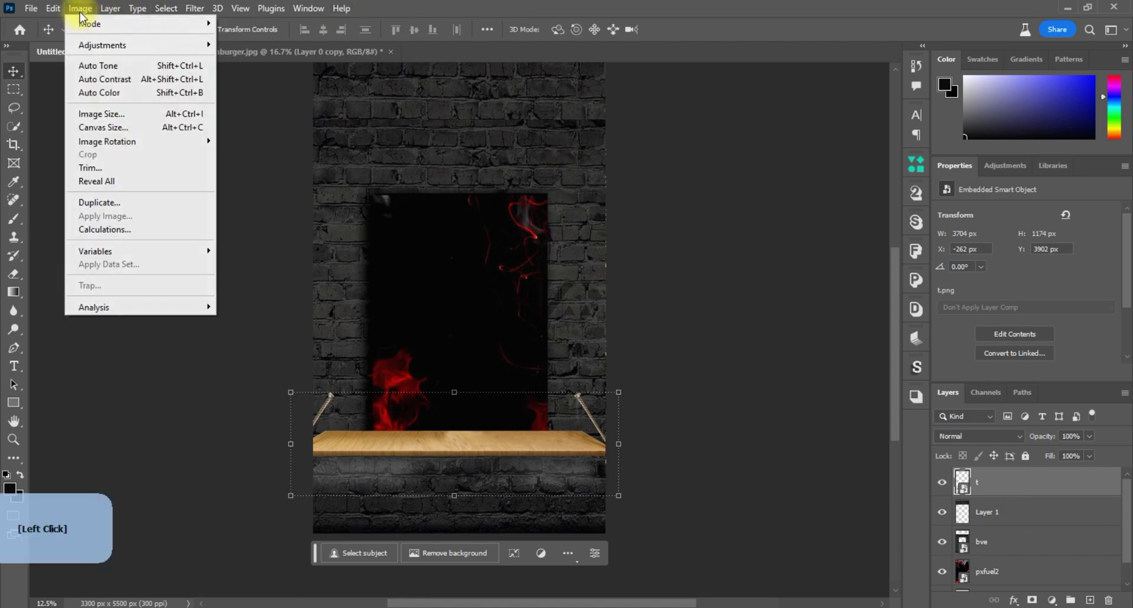
mouse_move(131, 53)
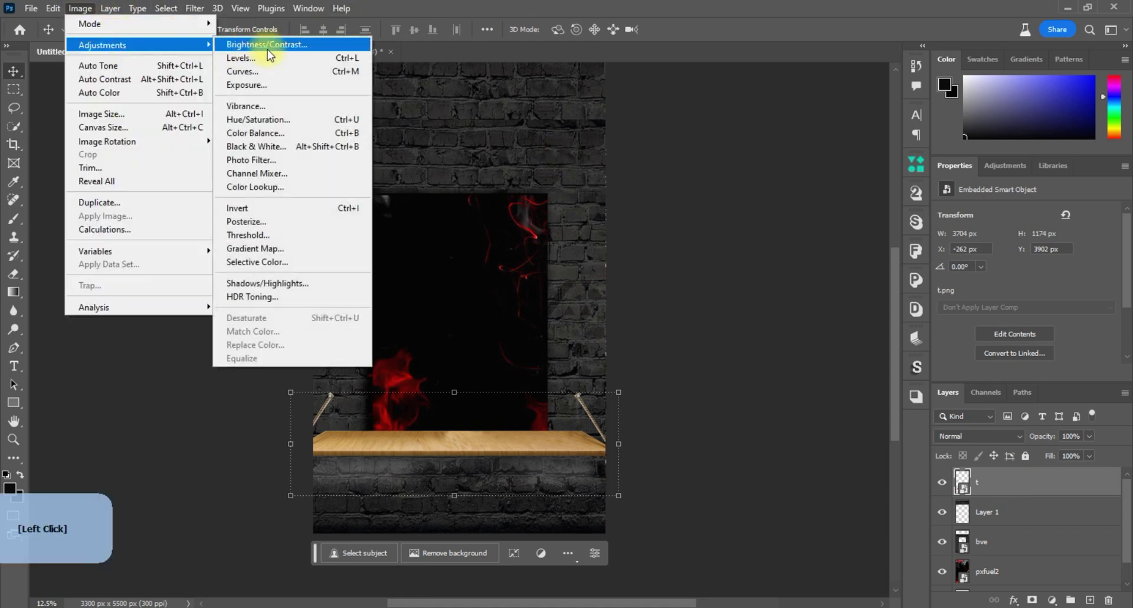
left_click(273, 86)
left_click(518, 209)
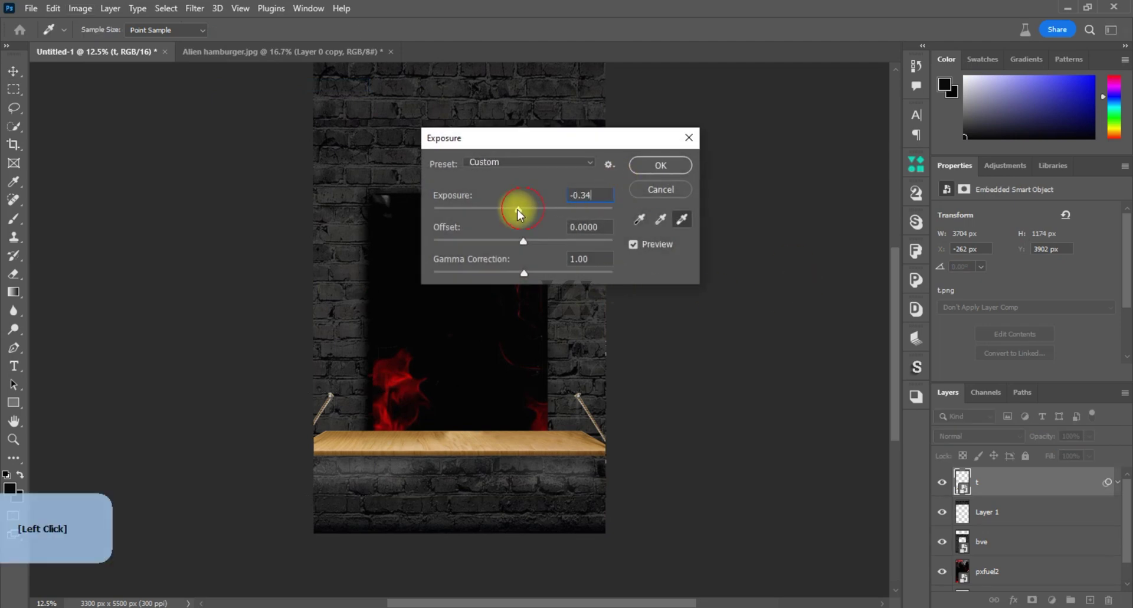
left_click_drag(516, 210, 546, 272)
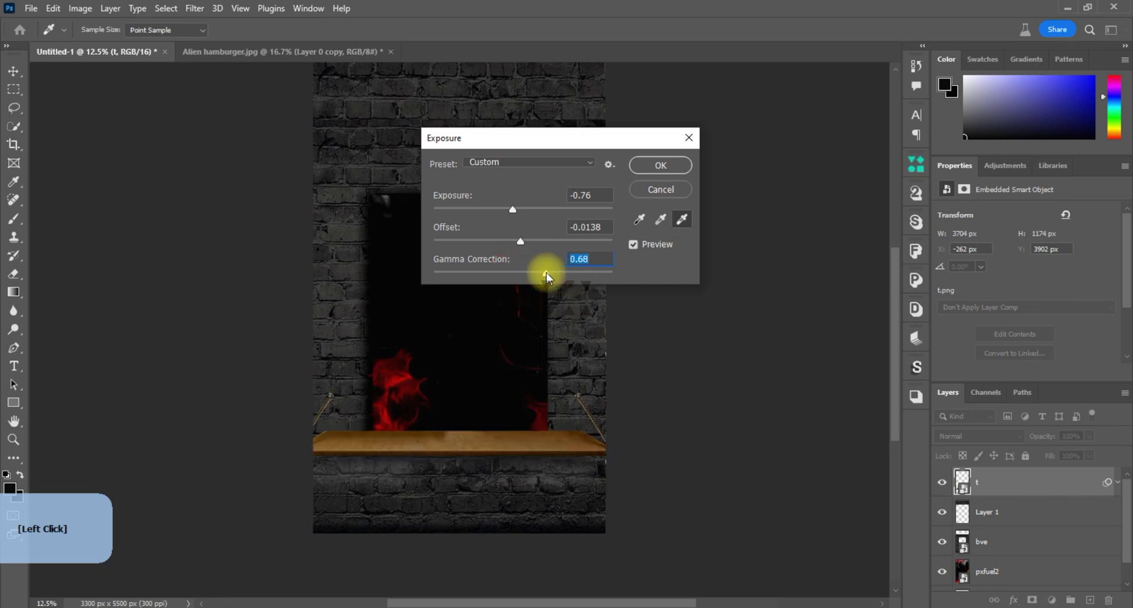
mouse_move(513, 210)
left_mouse_down()
mouse_move(500, 210)
mouse_move(540, 211)
mouse_move(514, 209)
left_mouse_up()
left_click(670, 165)
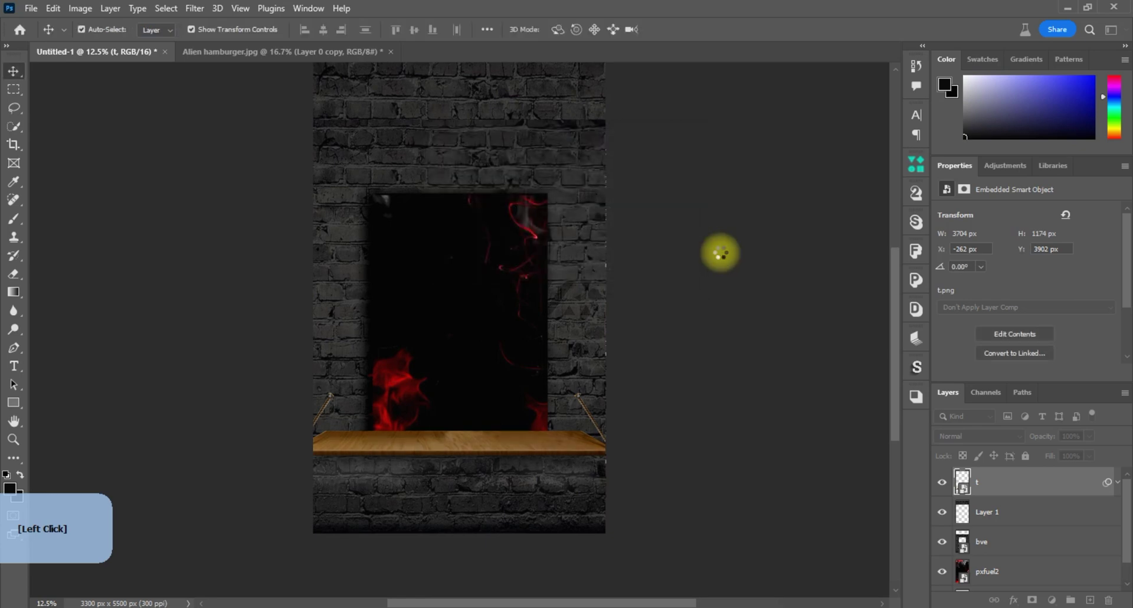
Bring the burger cutout from Alien hamburger.jpg into the poster, accept the depth conversion, and stand its plate centered on the shelf.
left_click(329, 50)
left_click_drag(570, 204, 433, 358)
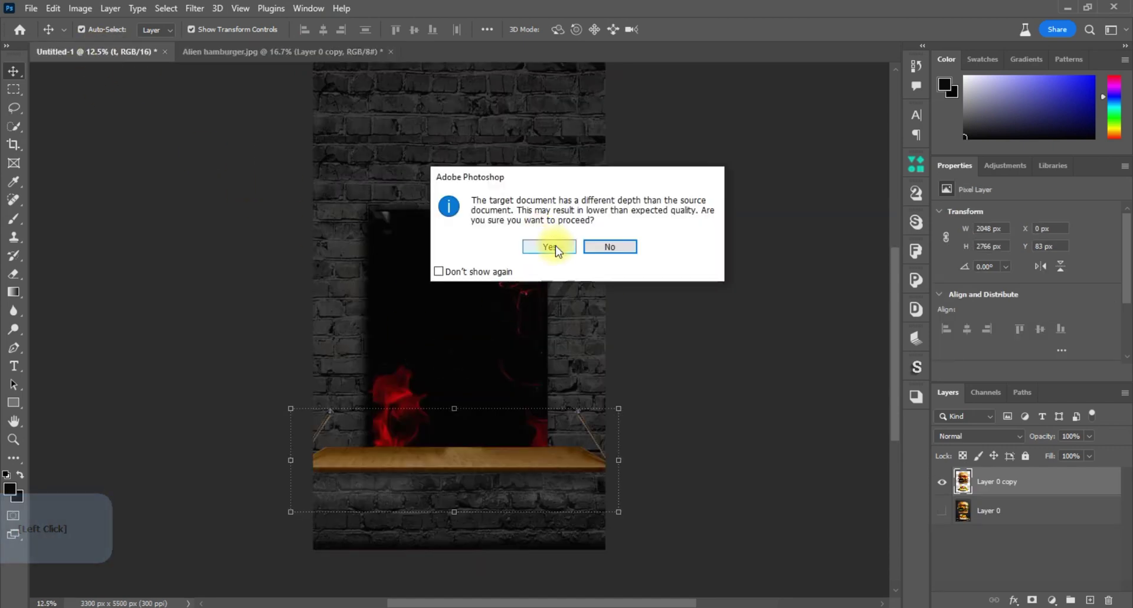
left_click(549, 246)
left_click_drag(445, 326, 455, 304)
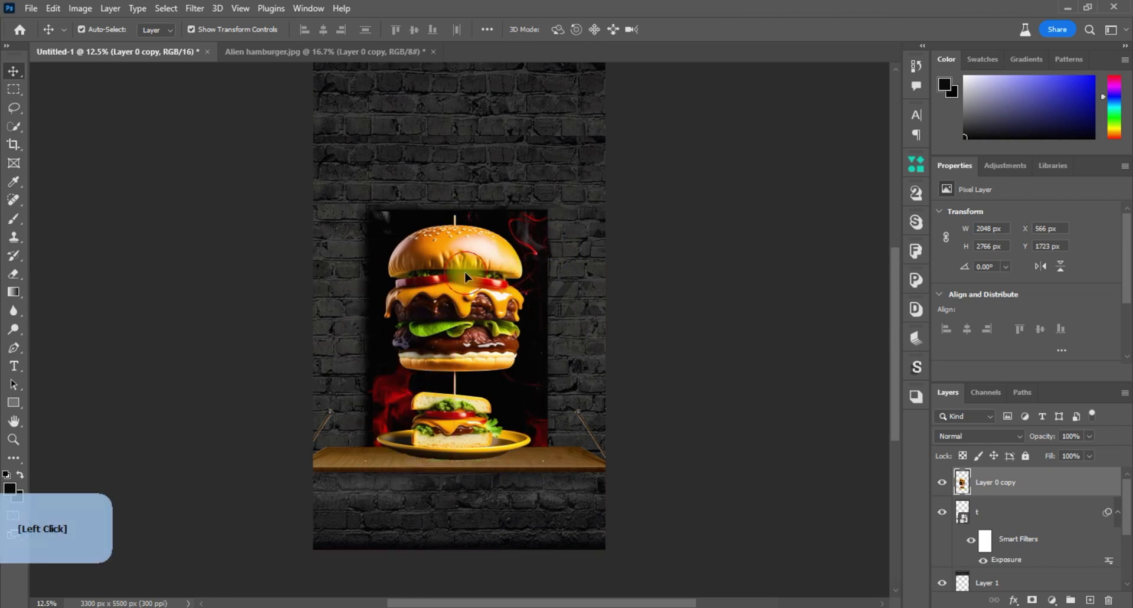
left_click(465, 279)
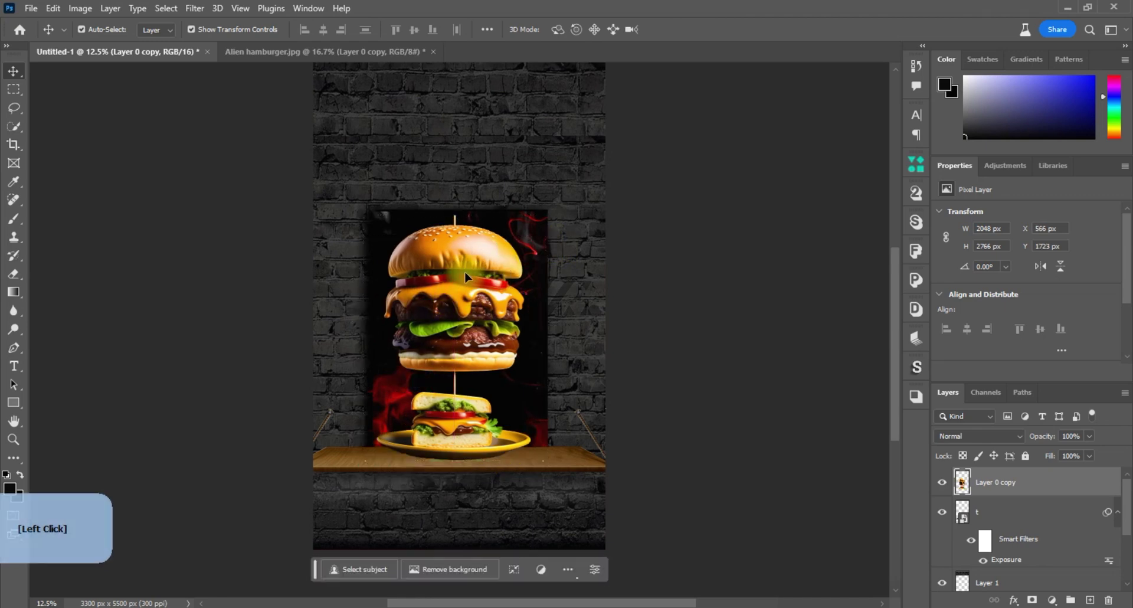
left_click(579, 211)
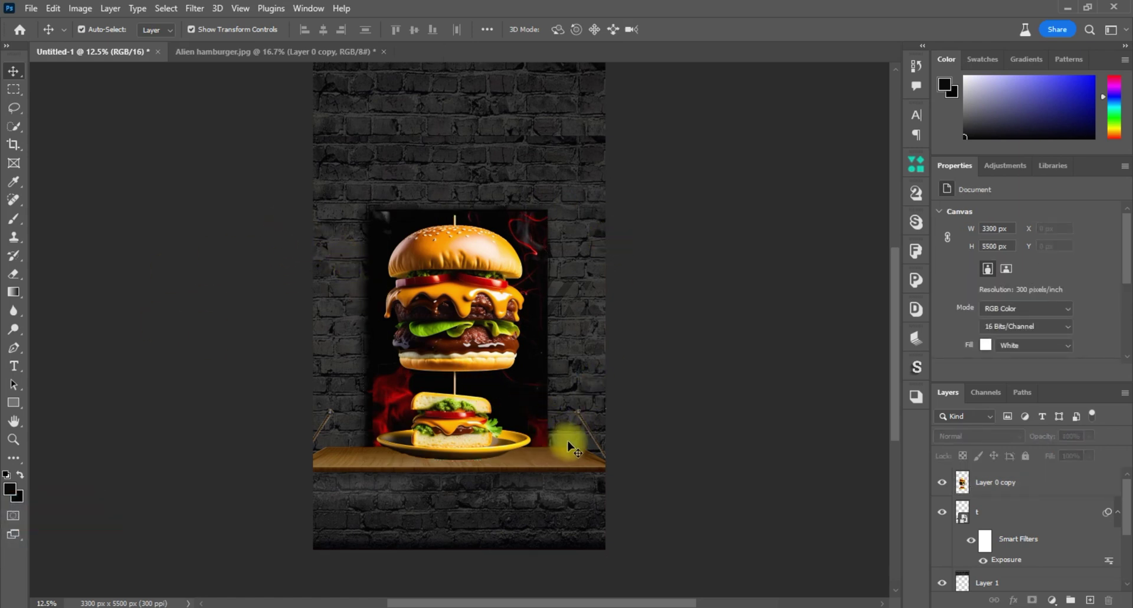
left_click(549, 439)
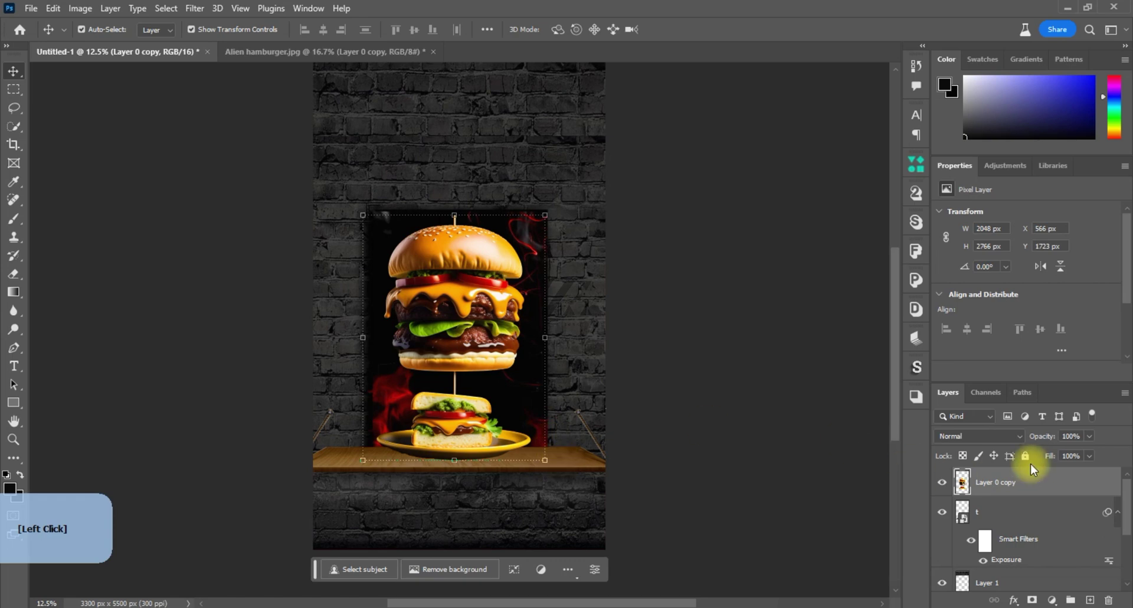
Add a black Multiply drop shadow to the burger cutout with 65% opacity, 98° angle, 100 px distance and 183 px size.
right_click(1039, 489)
left_click(679, 266)
left_click(608, 466)
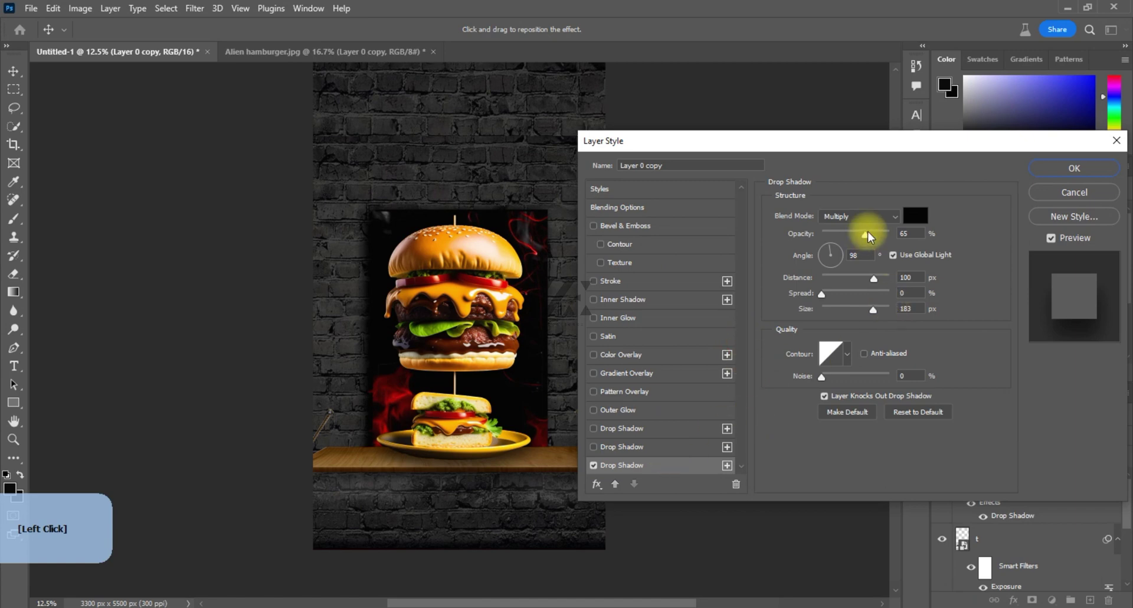
left_click_drag(914, 231, 891, 236)
left_click_drag(915, 276, 894, 309)
left_click(919, 308)
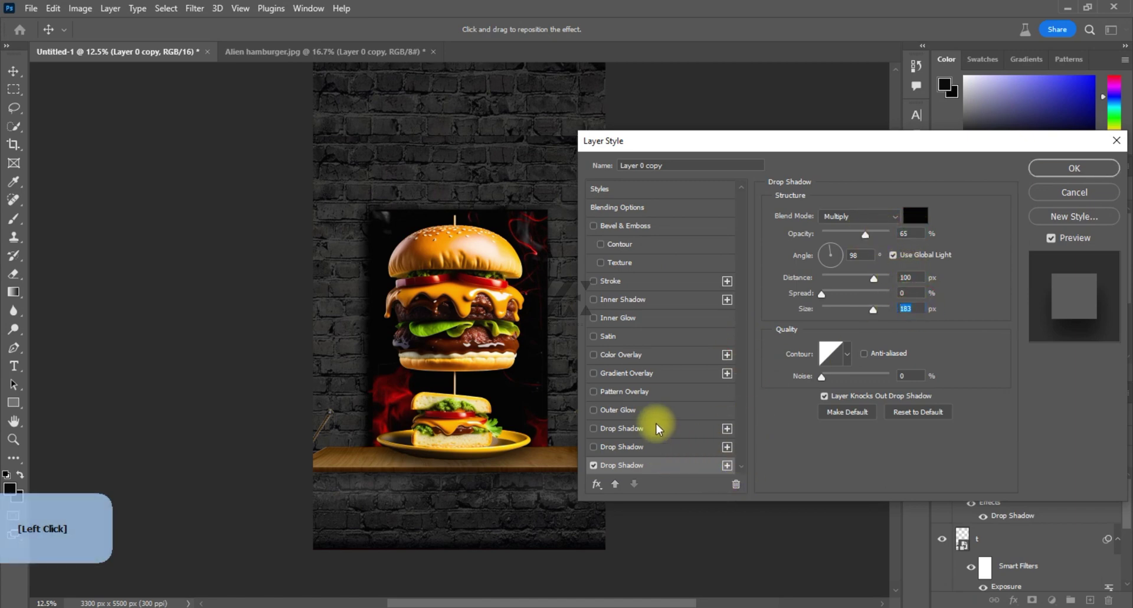
Add two more drop shadows to the burger cutout, setting the middle one to 30% opacity and 43 px distance, and apply the style.
left_click(608, 447)
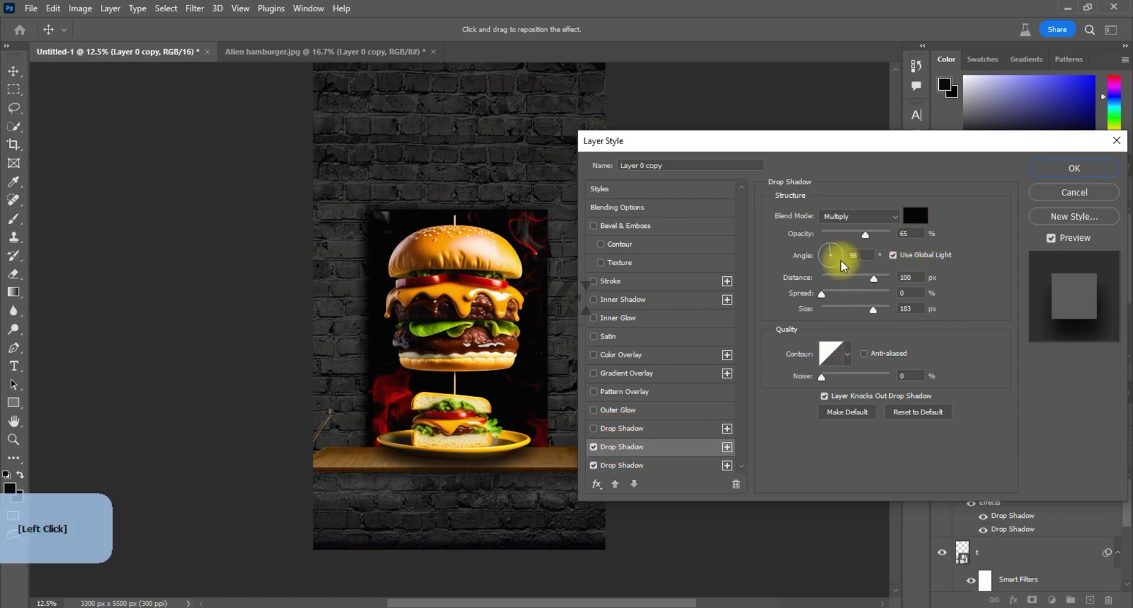
left_click(909, 308)
left_click(593, 429)
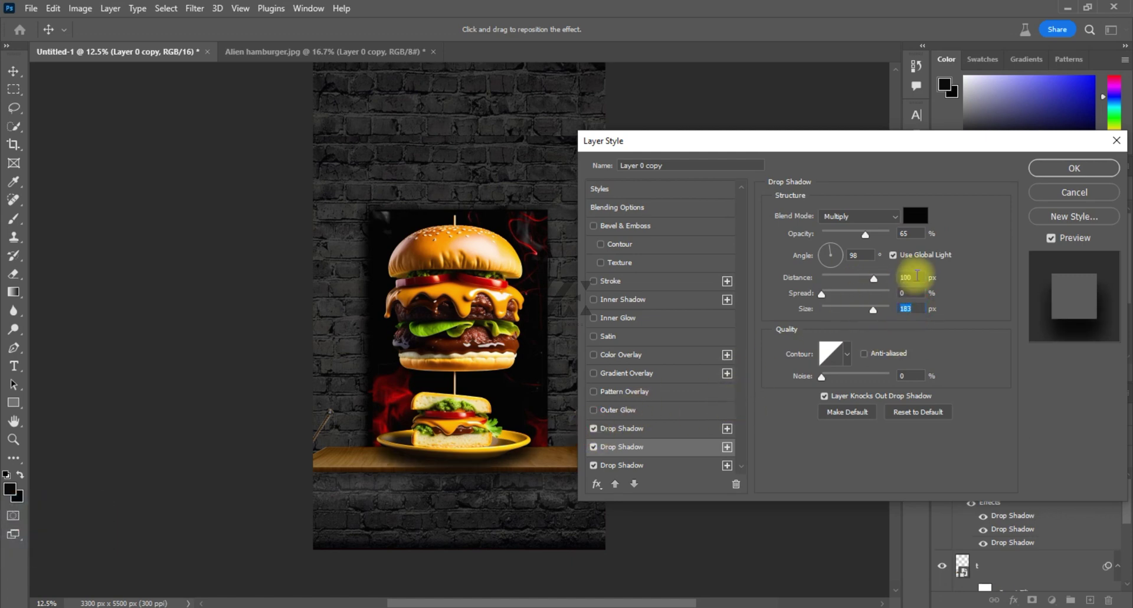
left_click(904, 233)
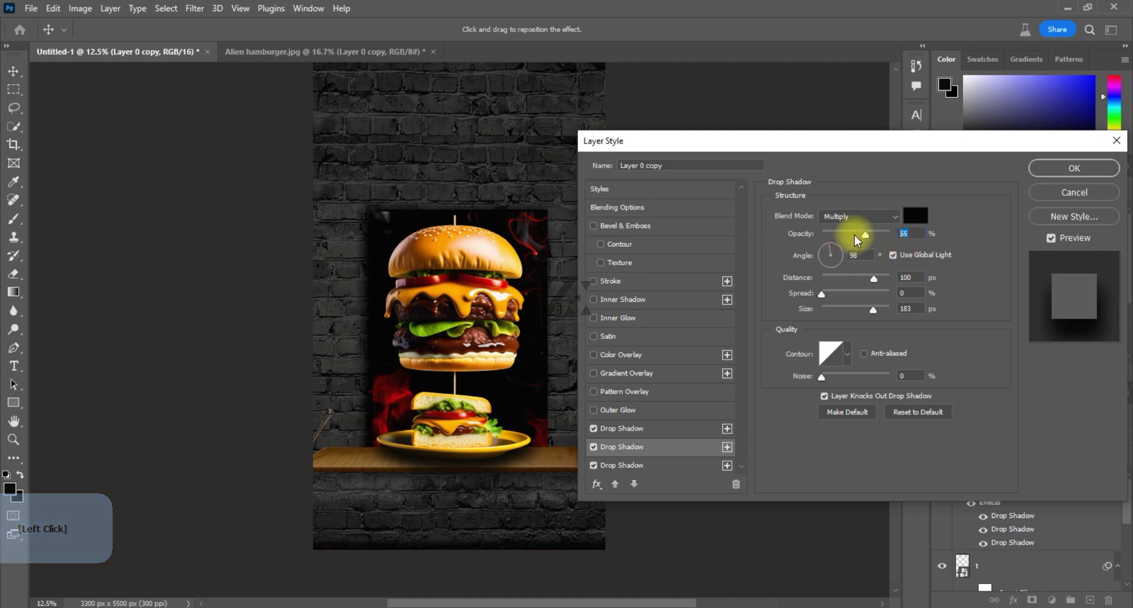
left_click_drag(865, 240, 843, 241)
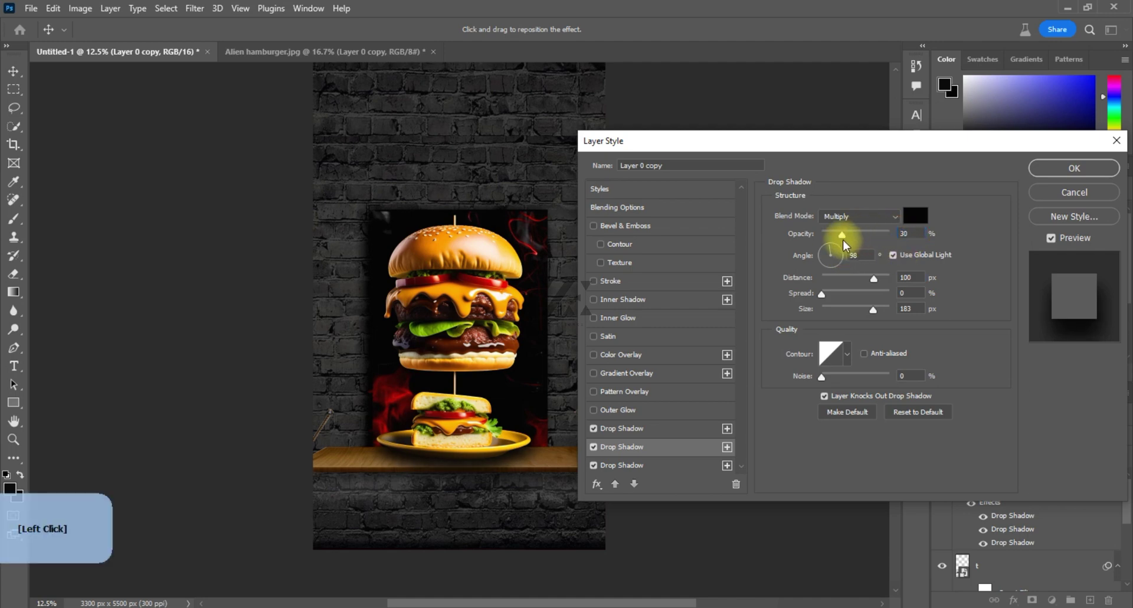
left_click_drag(873, 277, 853, 282)
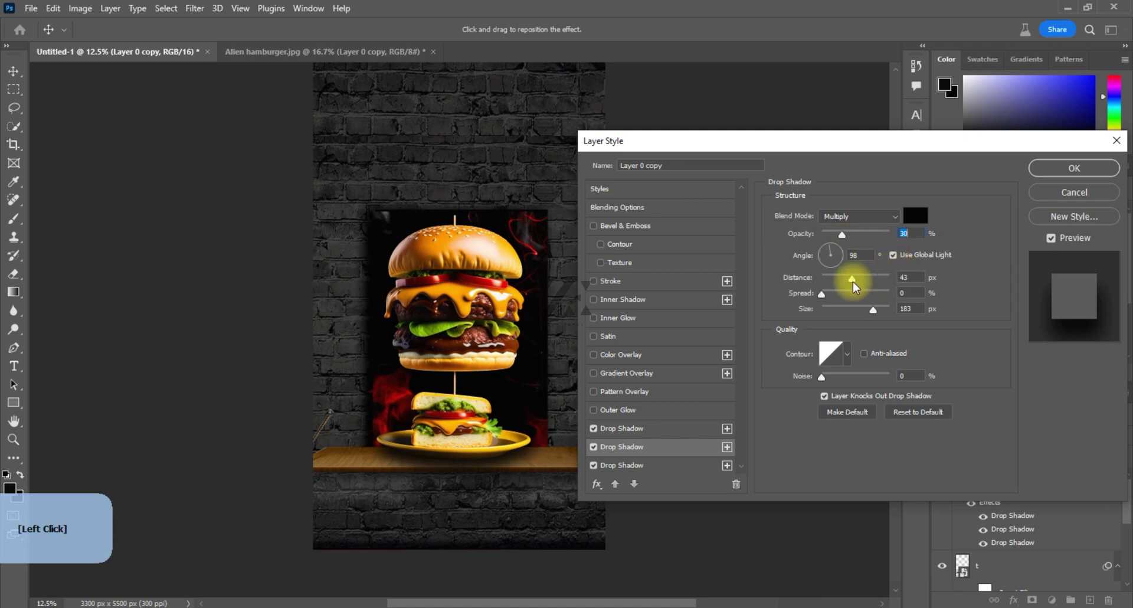
left_click(1072, 169)
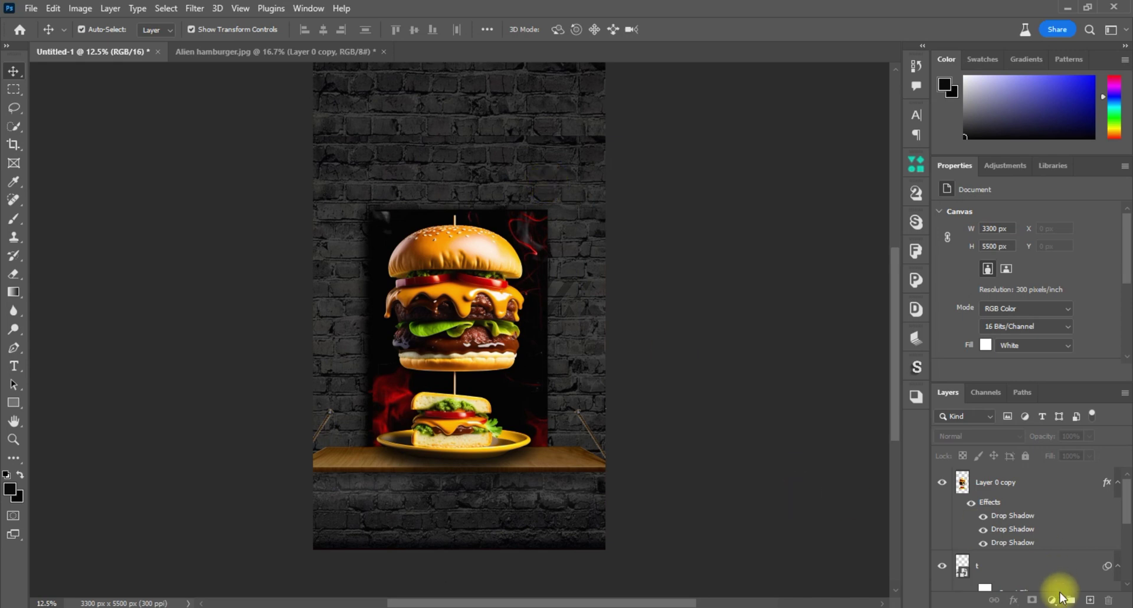
Add the horizontal text STREET in 96 pt Arial Black on the bricks near the poster's upper edge.
scroll(459, 331, "up", 2)
left_click(34, 216)
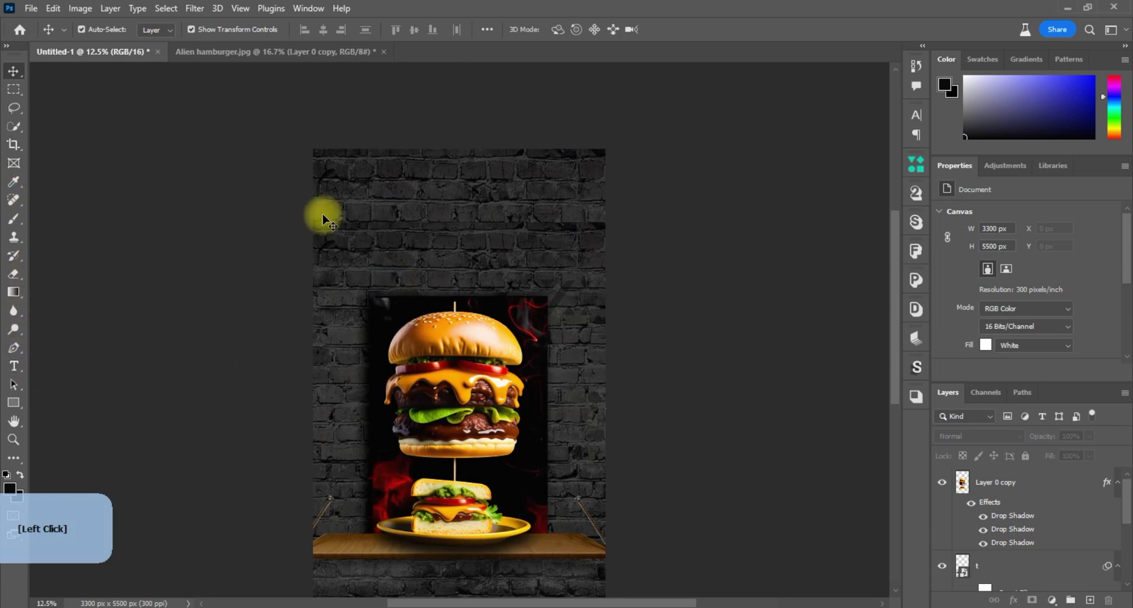
right_click(16, 368)
left_click(52, 366)
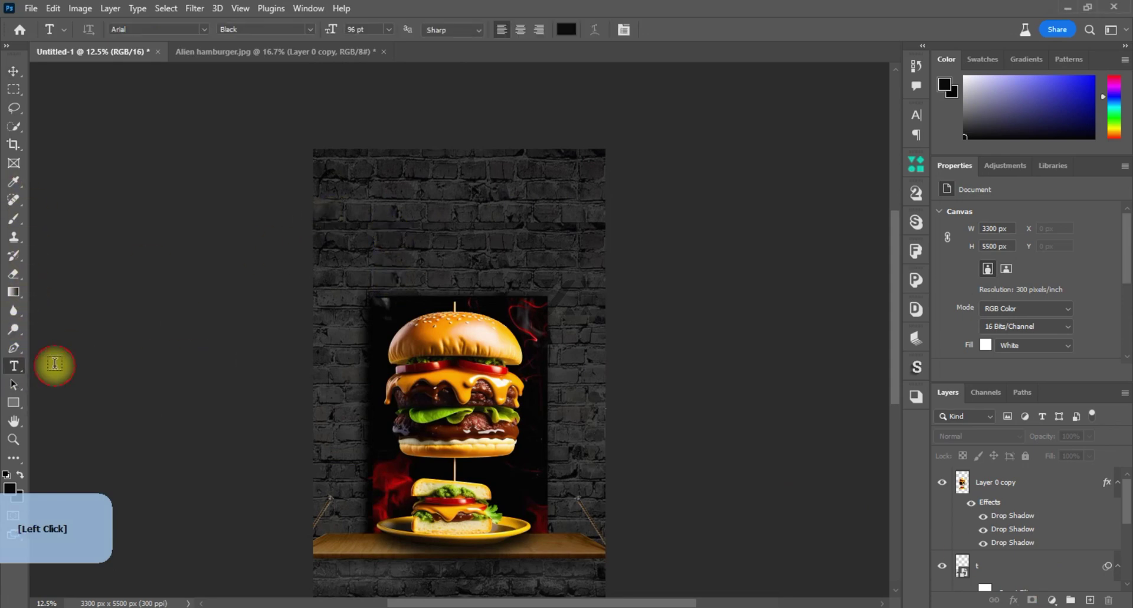
right_click(16, 366)
left_click(56, 362)
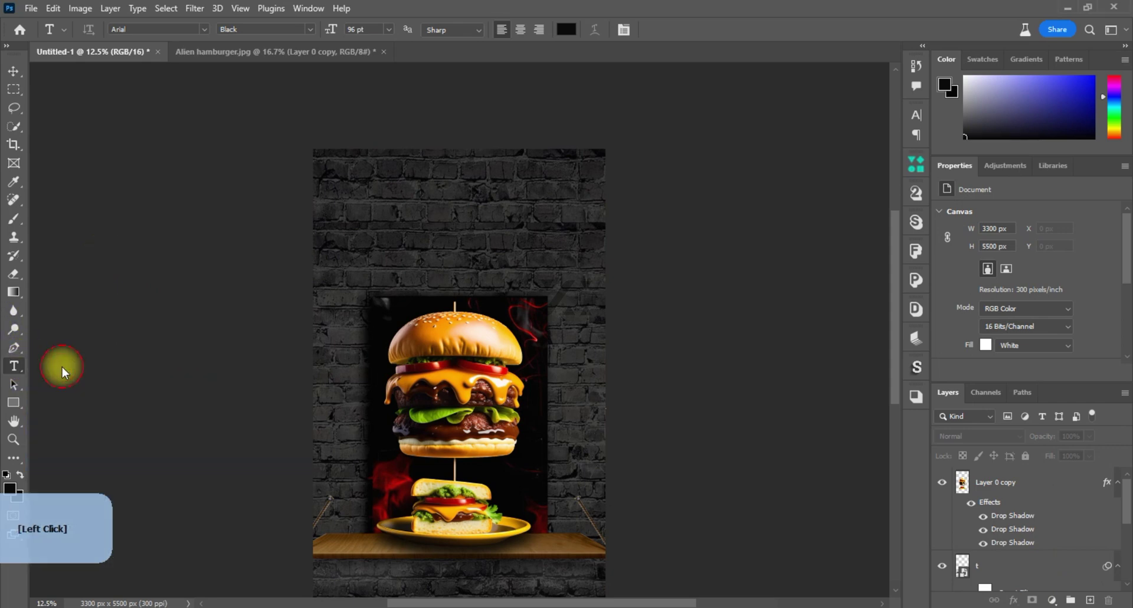
left_click(355, 195)
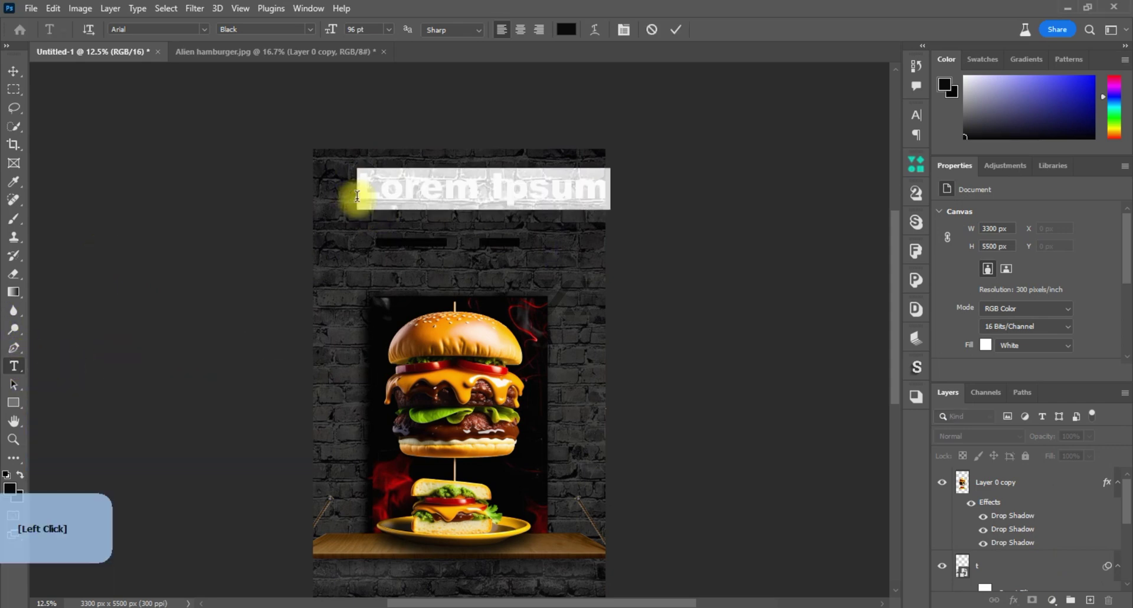
type("STREAY")
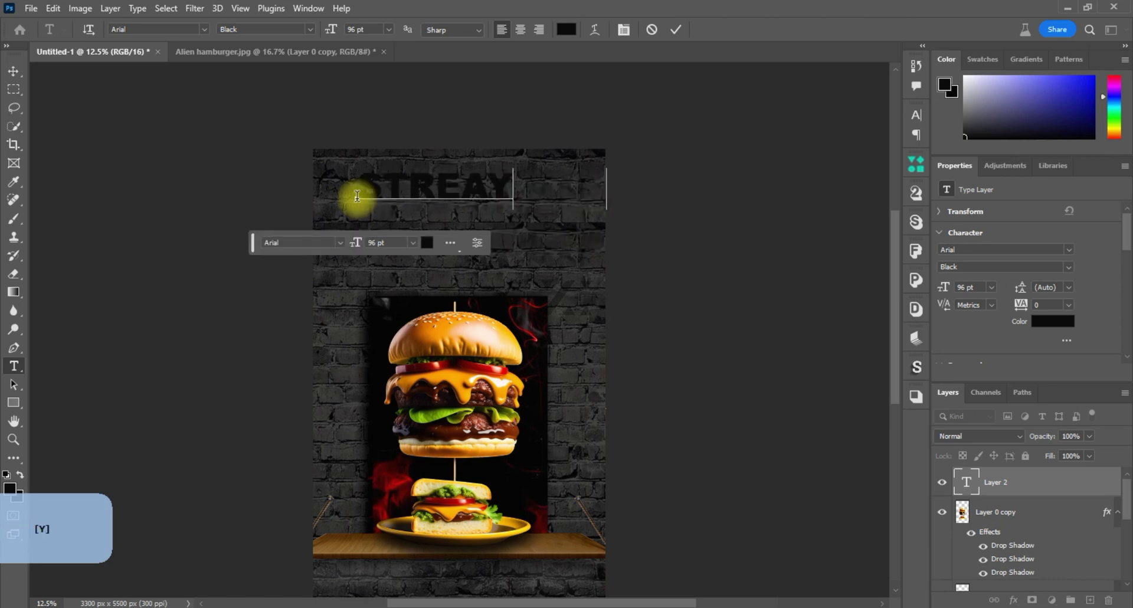
key("BackSpace")
type("T")
key("BackSpace")
key("BackSpace")
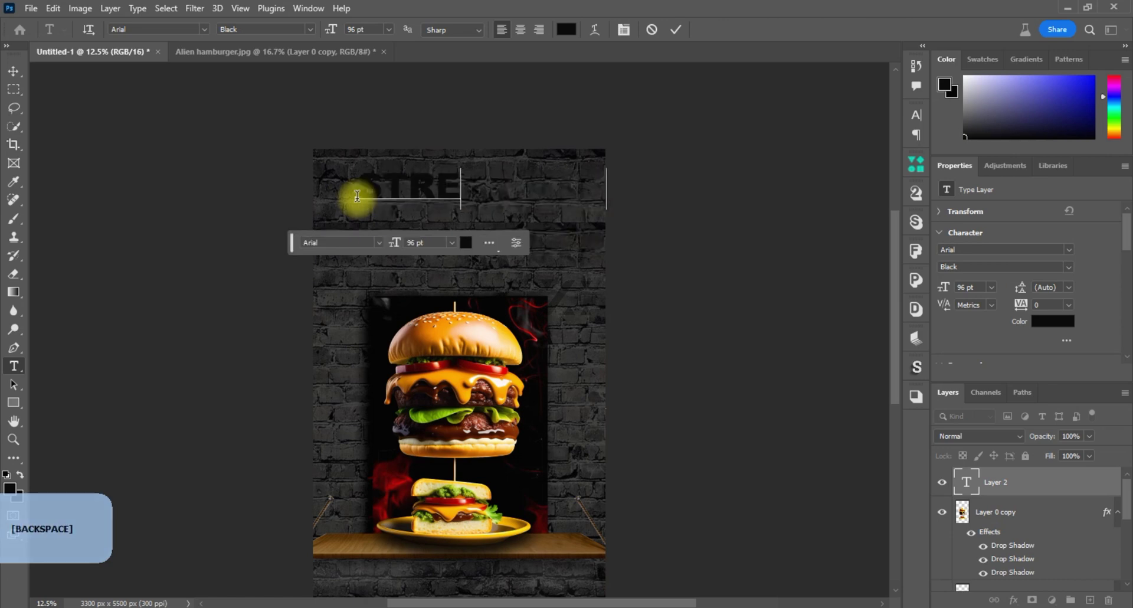
type("ET")
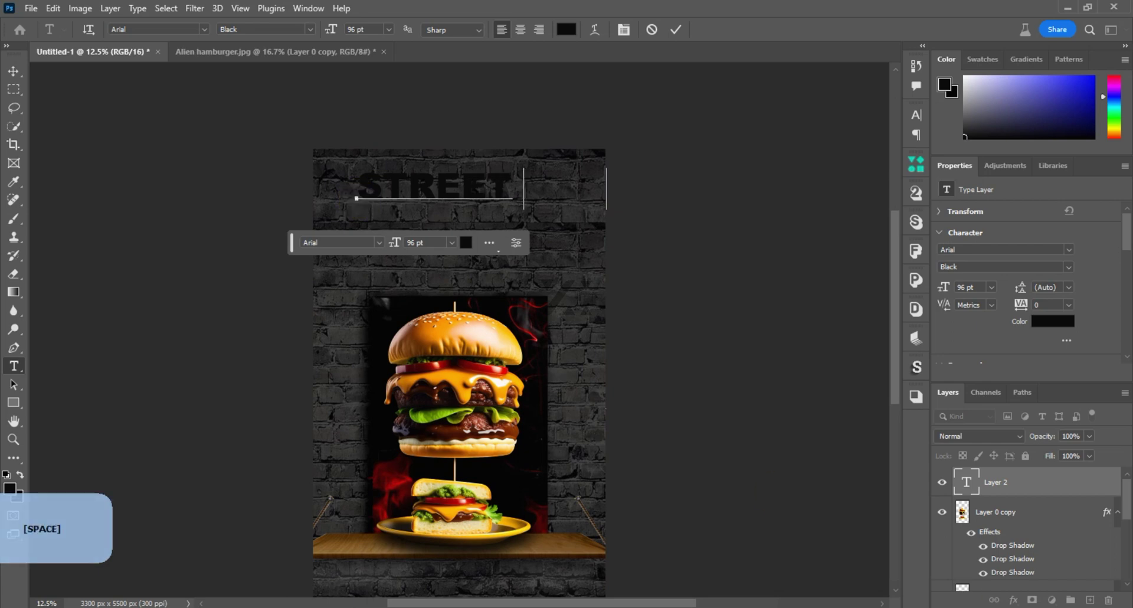
left_click(506, 177)
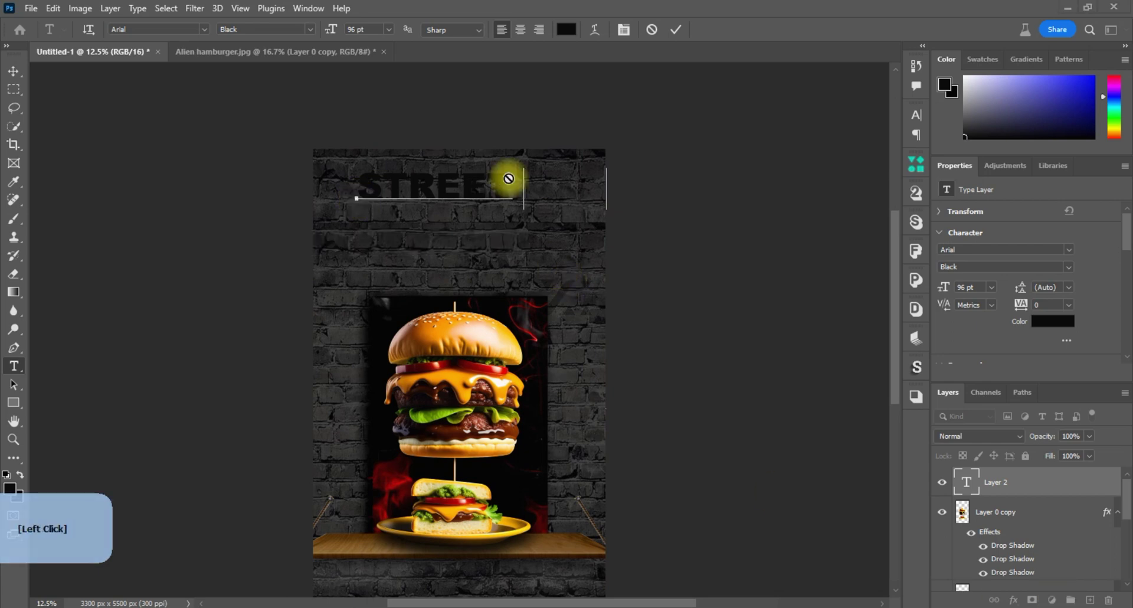
left_click(677, 29)
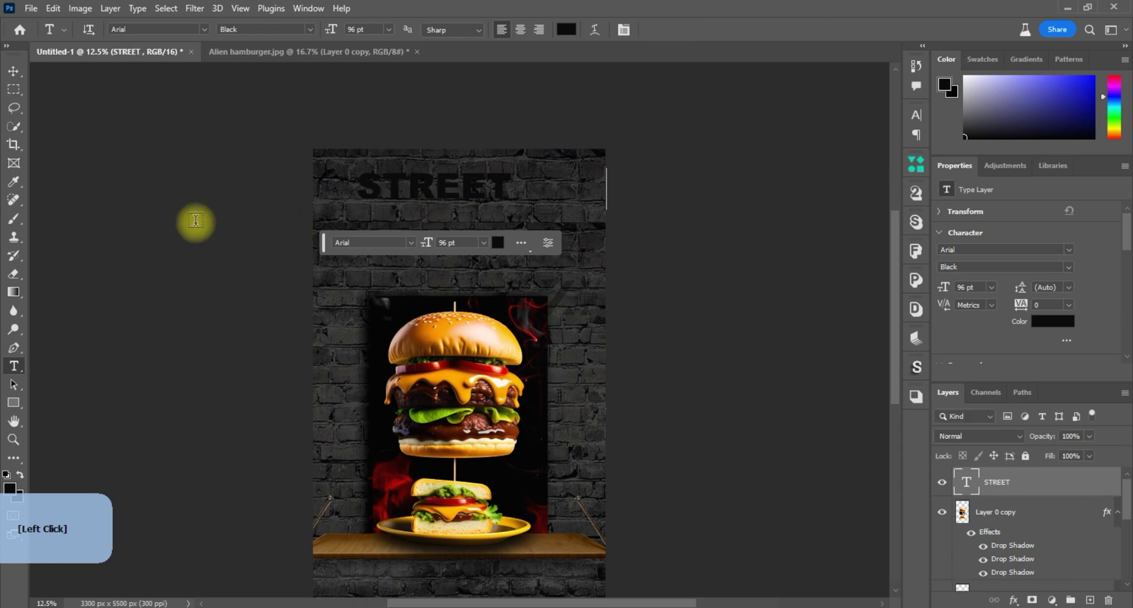
Add a separate text layer reading BURGER in 96 pt Arial Black just above the brick opening.
left_click(337, 281)
key("Caps_Lock")
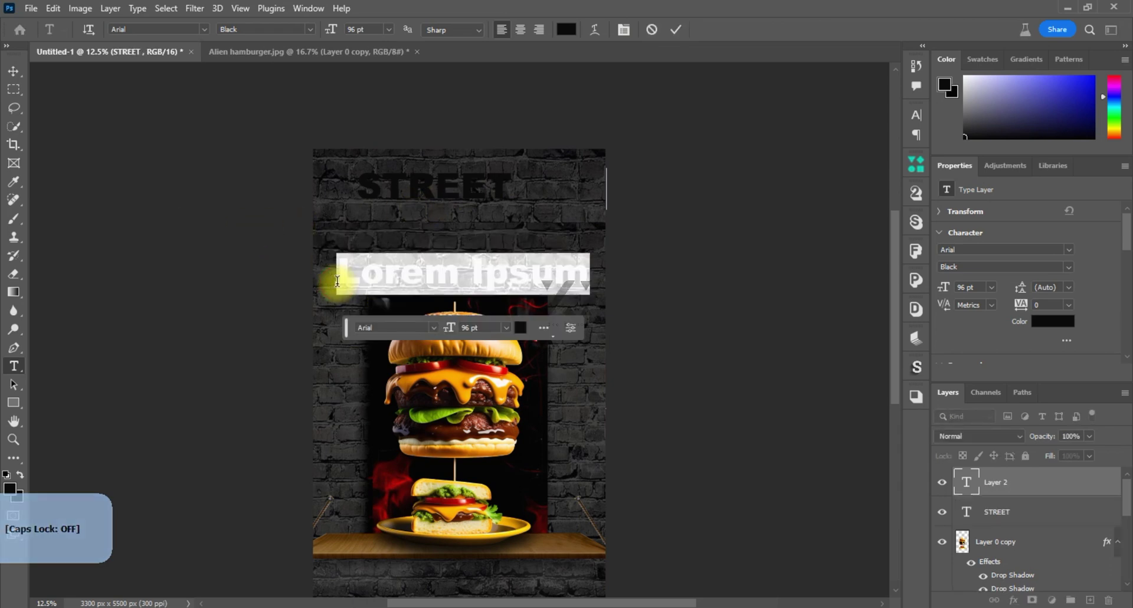
type("BURGER")
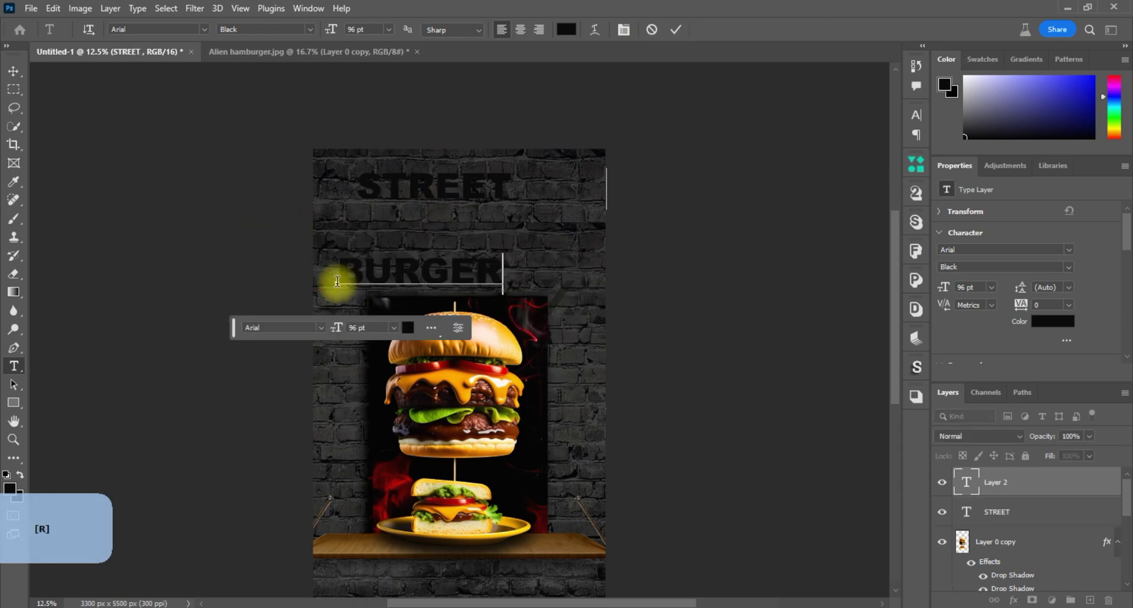
left_click(678, 30)
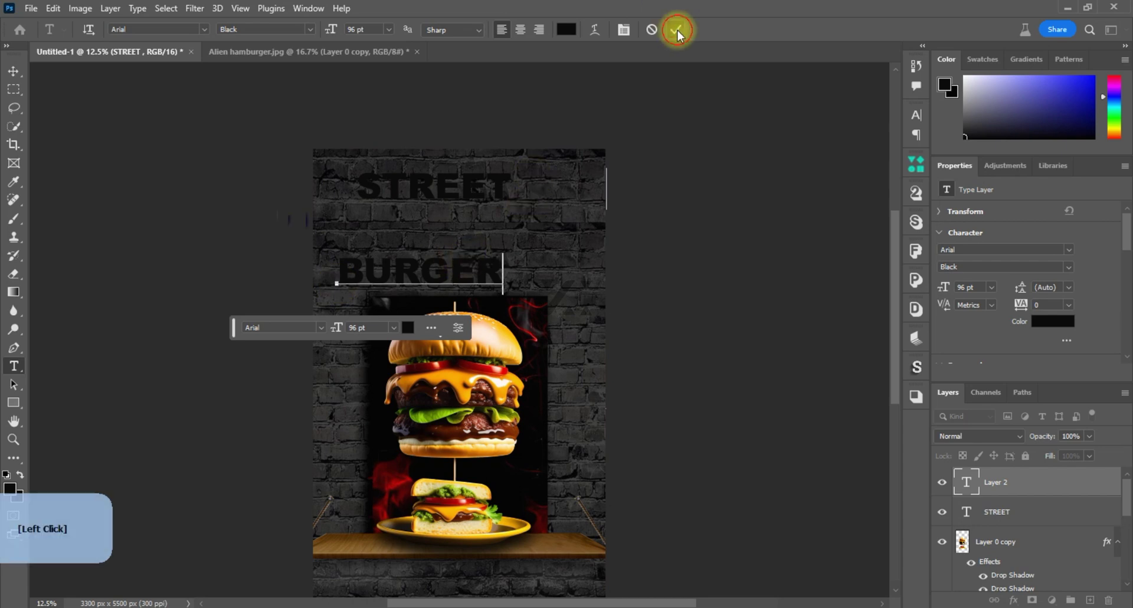
Recolor the BURGER text golden yellow, about #f9c200.
left_click(448, 279)
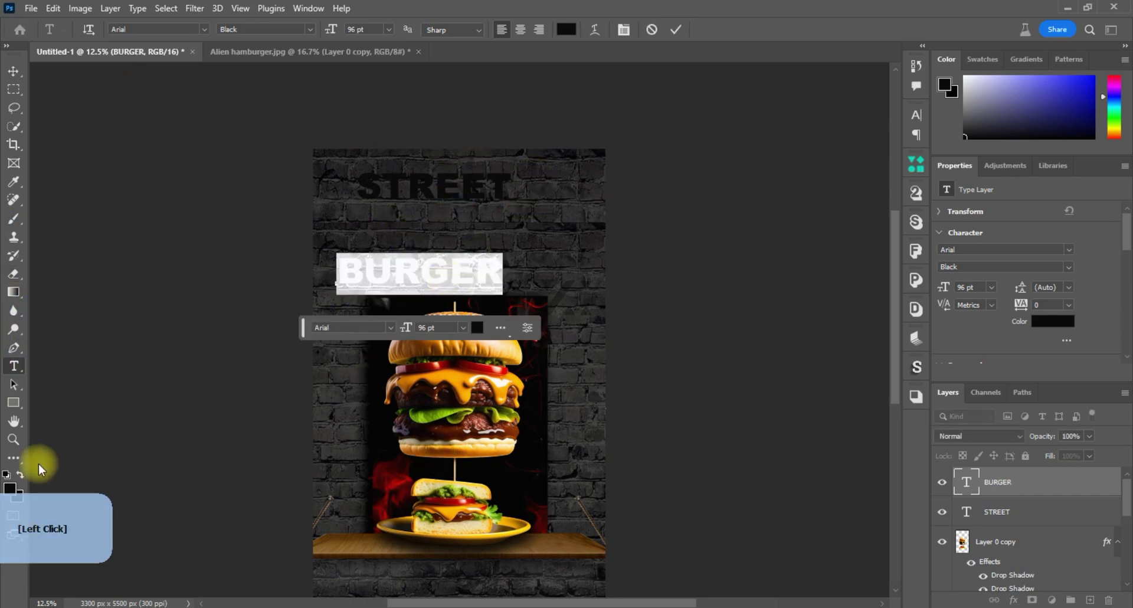
left_click(9, 488)
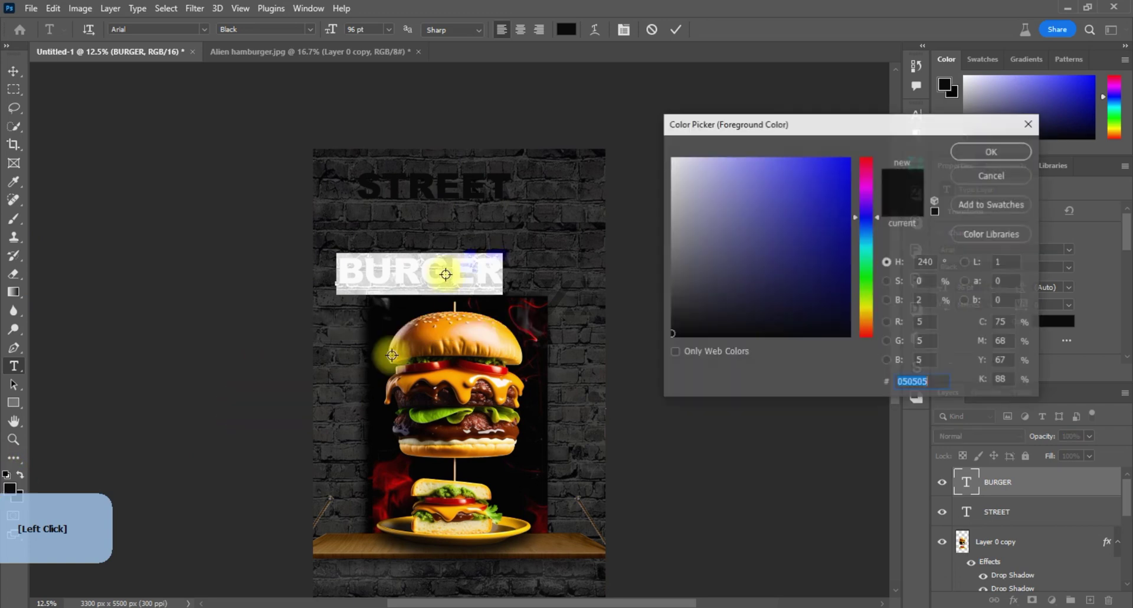
left_click(474, 329)
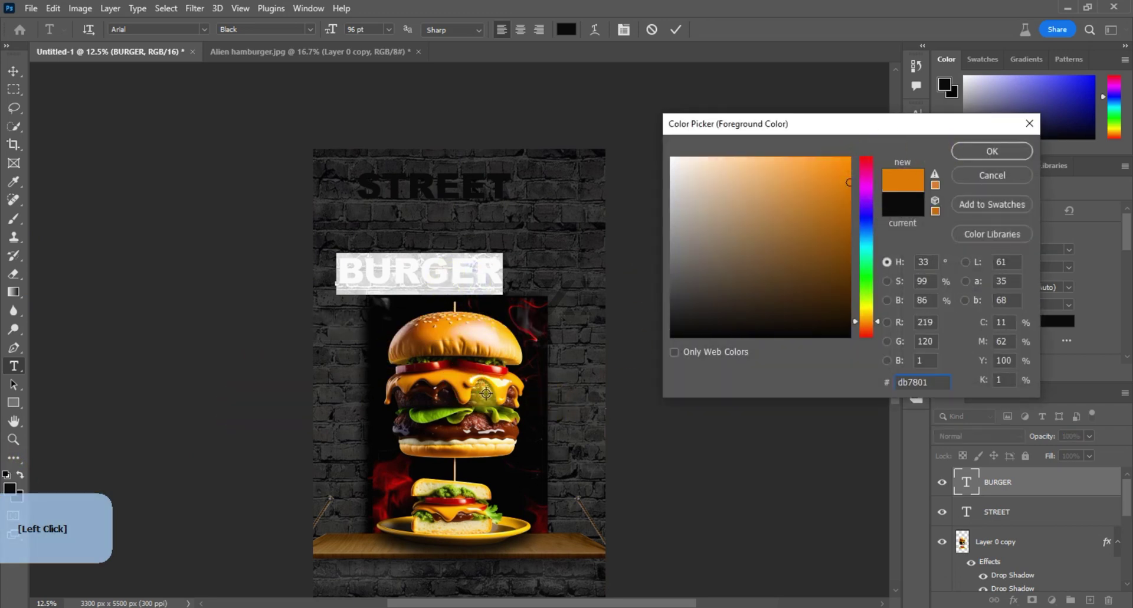
left_click_drag(865, 323, 866, 315)
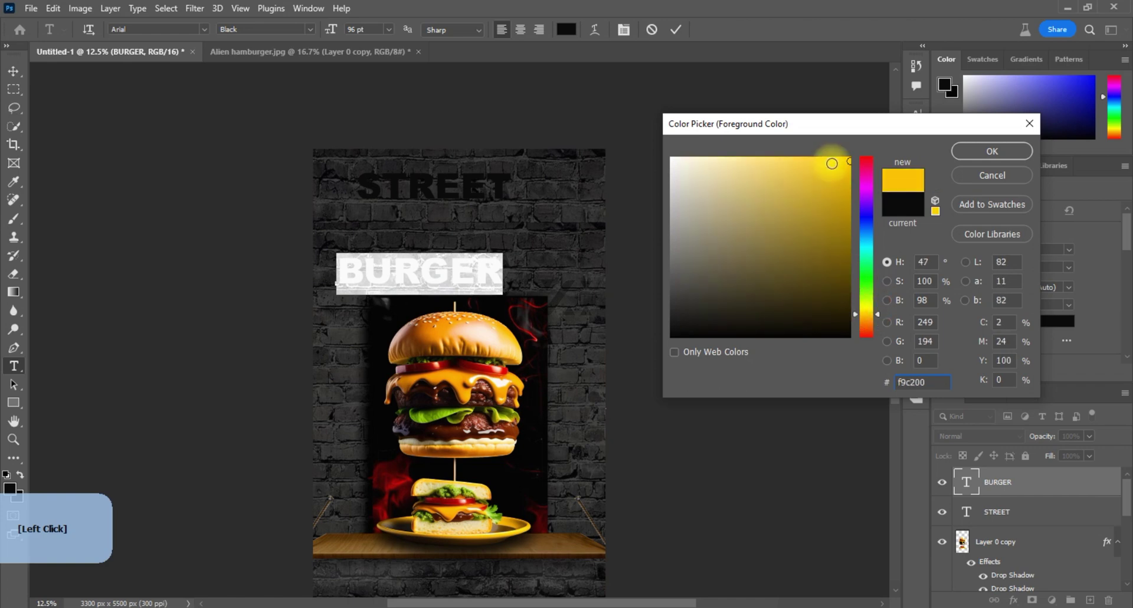
left_click(992, 151)
left_click(675, 29)
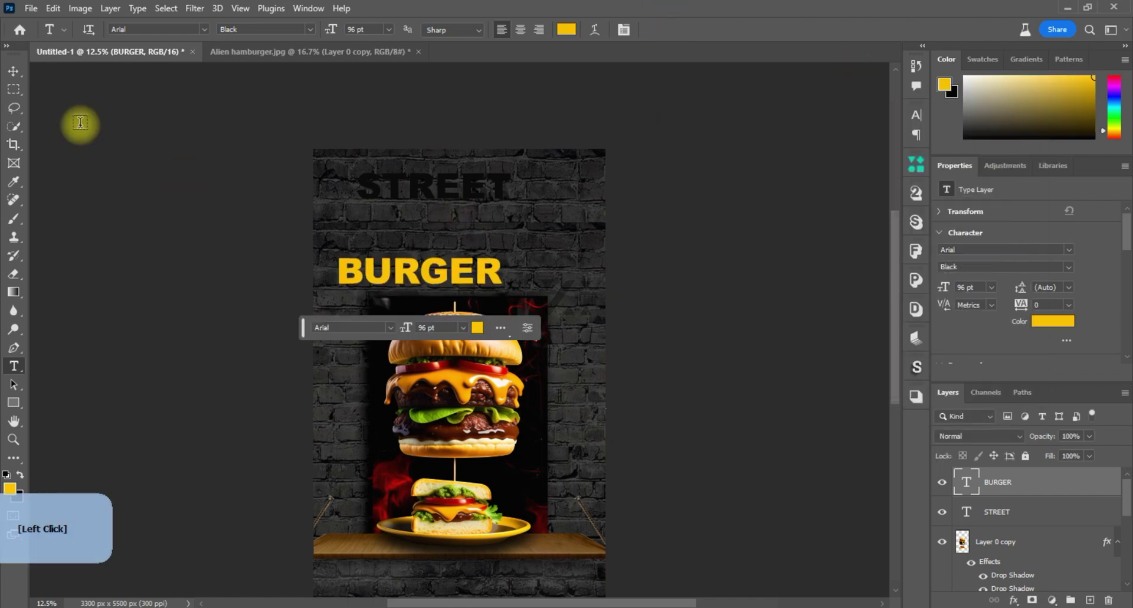
Recolor the STREET text near-white.
left_click(432, 189)
double_click(432, 189)
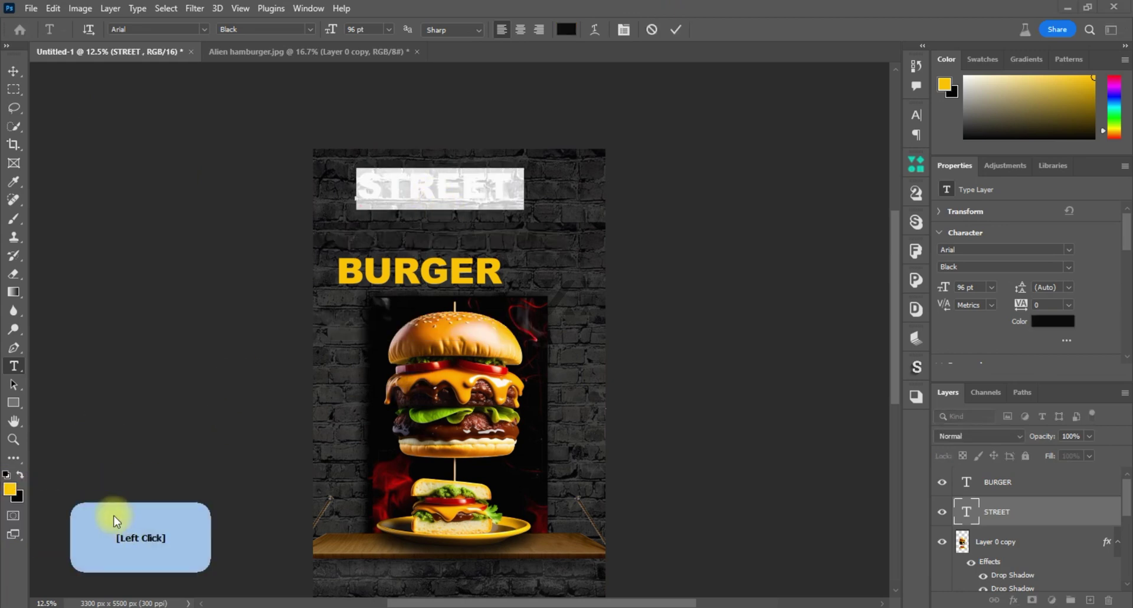
left_click(14, 485)
left_click(676, 162)
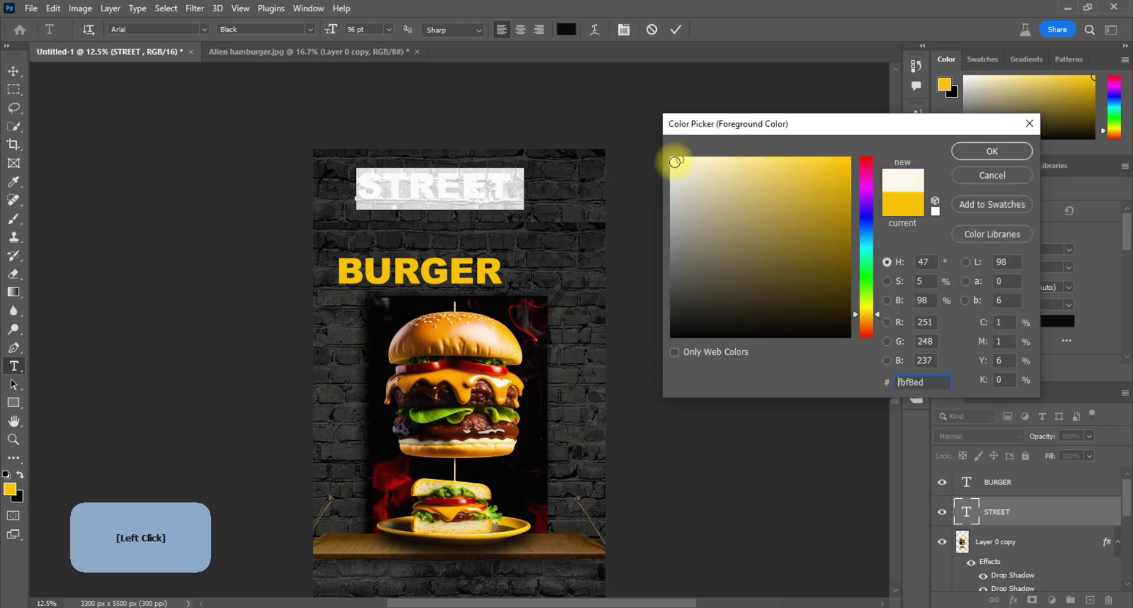
left_click(977, 153)
left_click(676, 29)
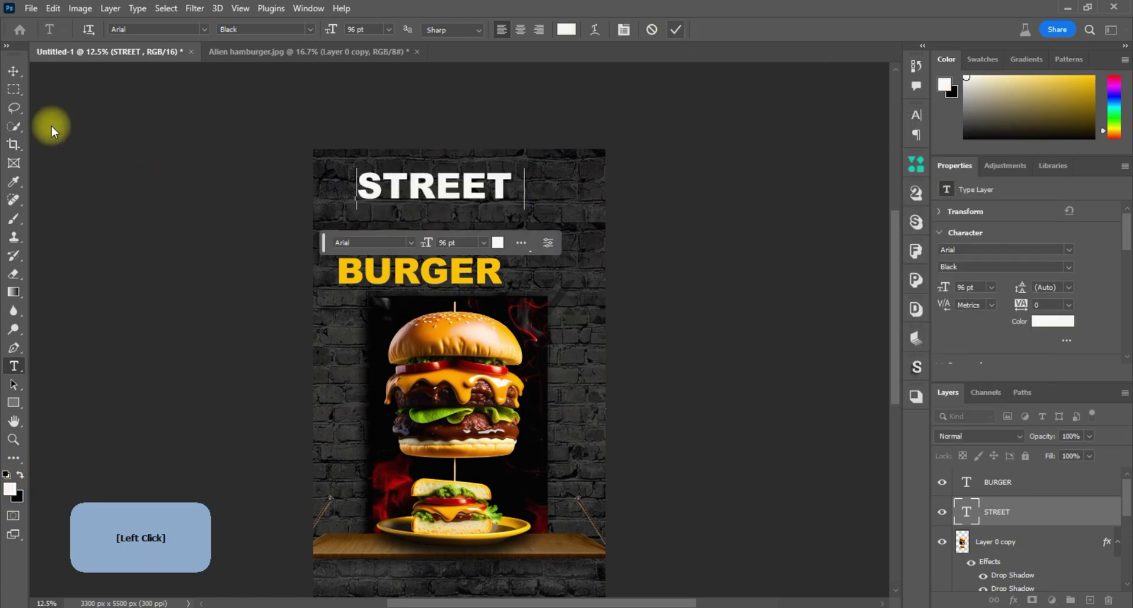
Move STREET down and BURGER up so the two words stack closely as a title above the brick opening.
left_click(16, 72)
left_click_drag(448, 186, 441, 217)
left_click_drag(444, 277, 452, 255)
left_click(345, 287)
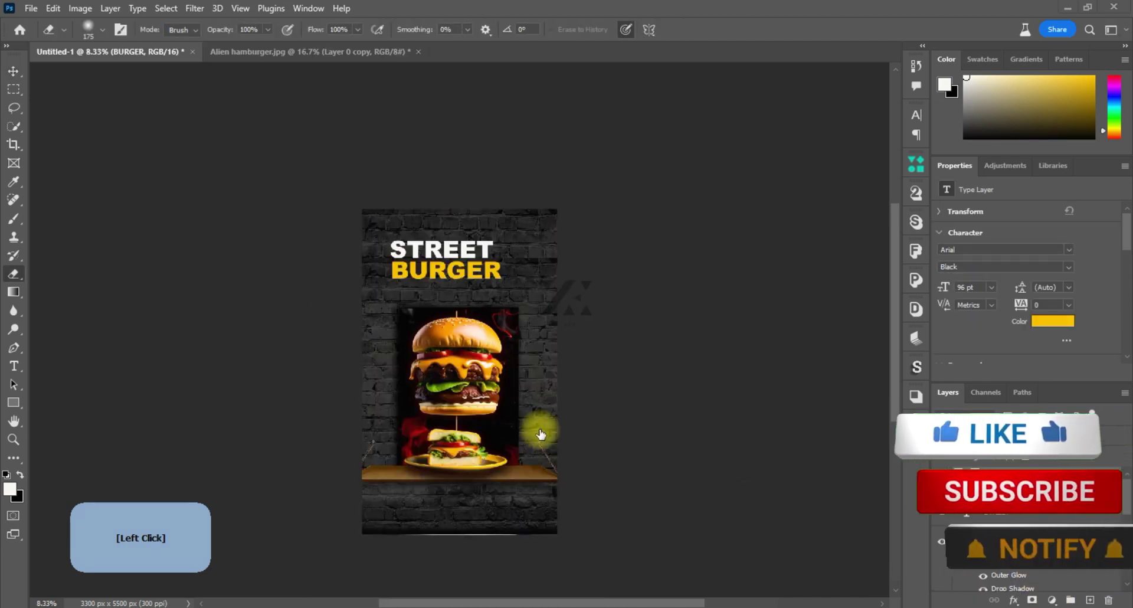
Change the font of the BURGER text to Coolvetica Regular.
left_click(13, 366)
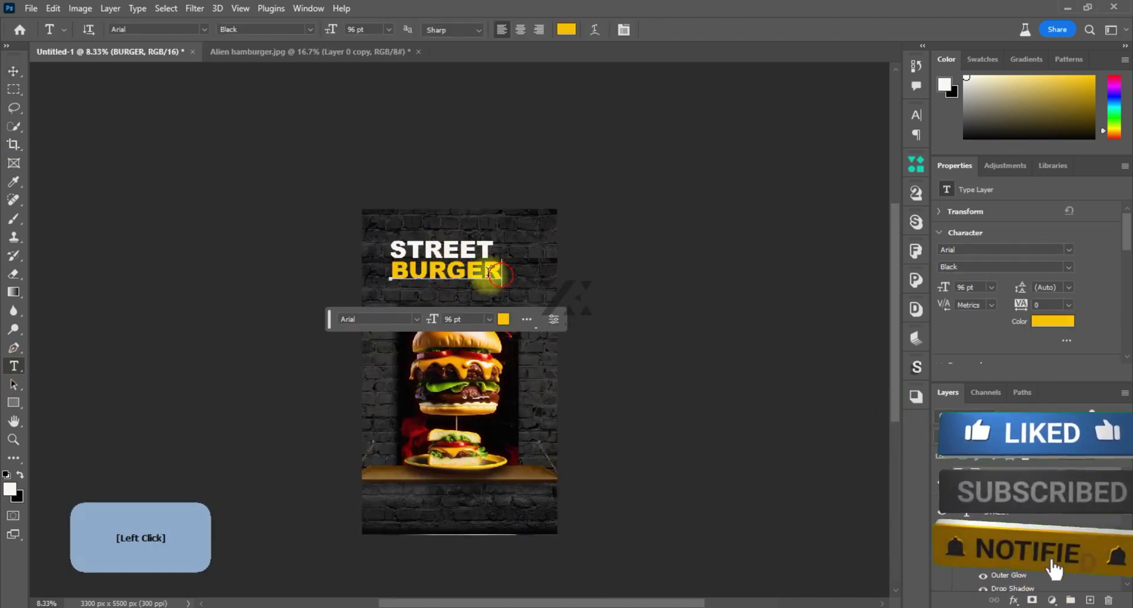
left_click_drag(500, 271, 390, 272)
left_click(201, 31)
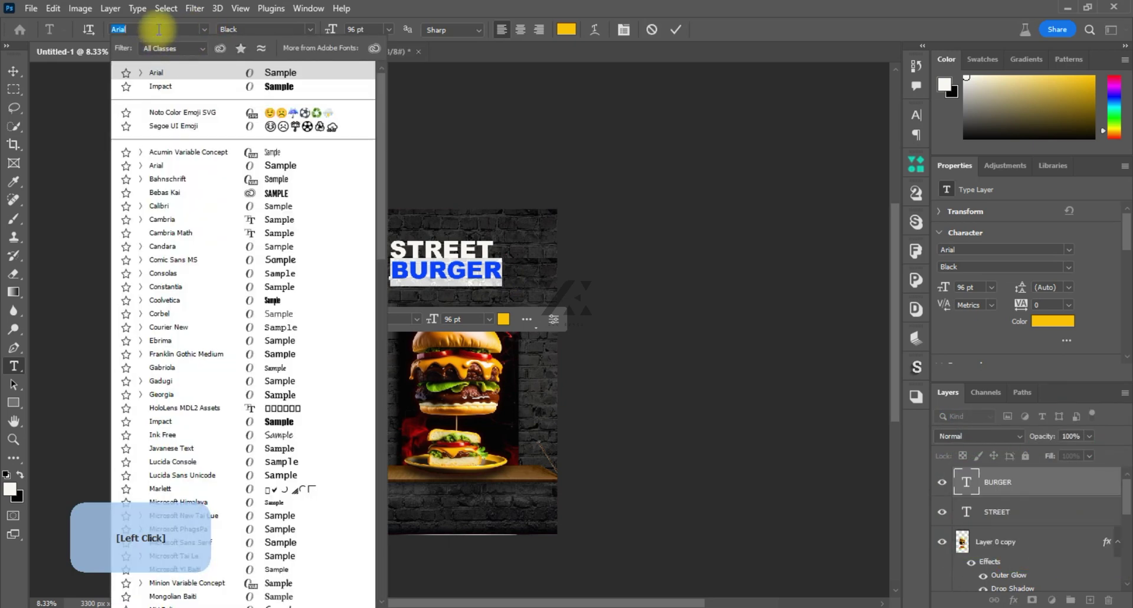
left_click(159, 29)
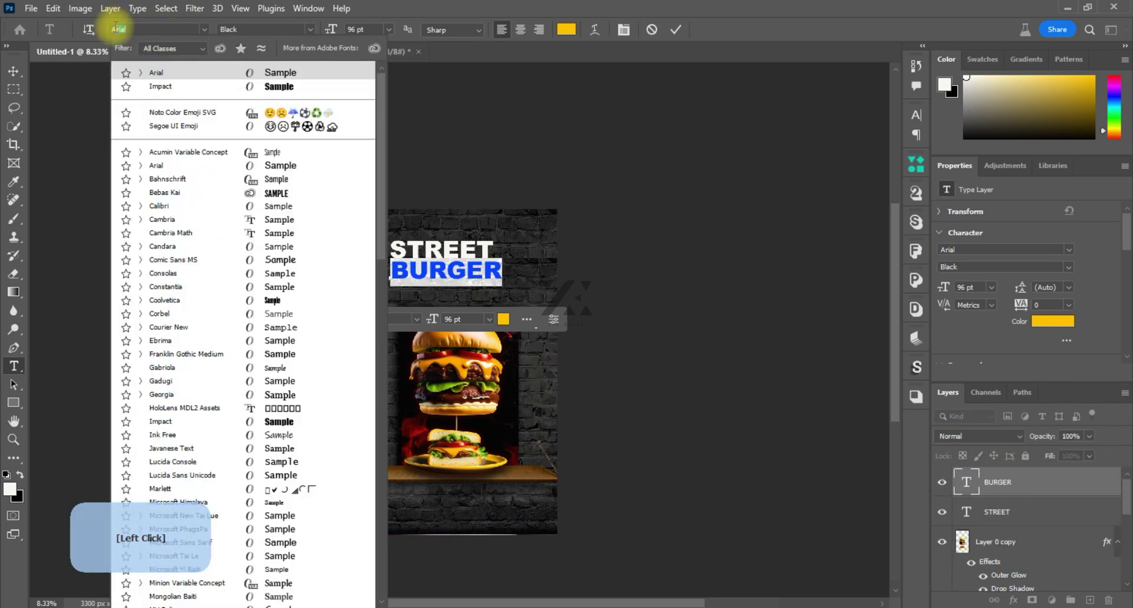
type("Coolvetica")
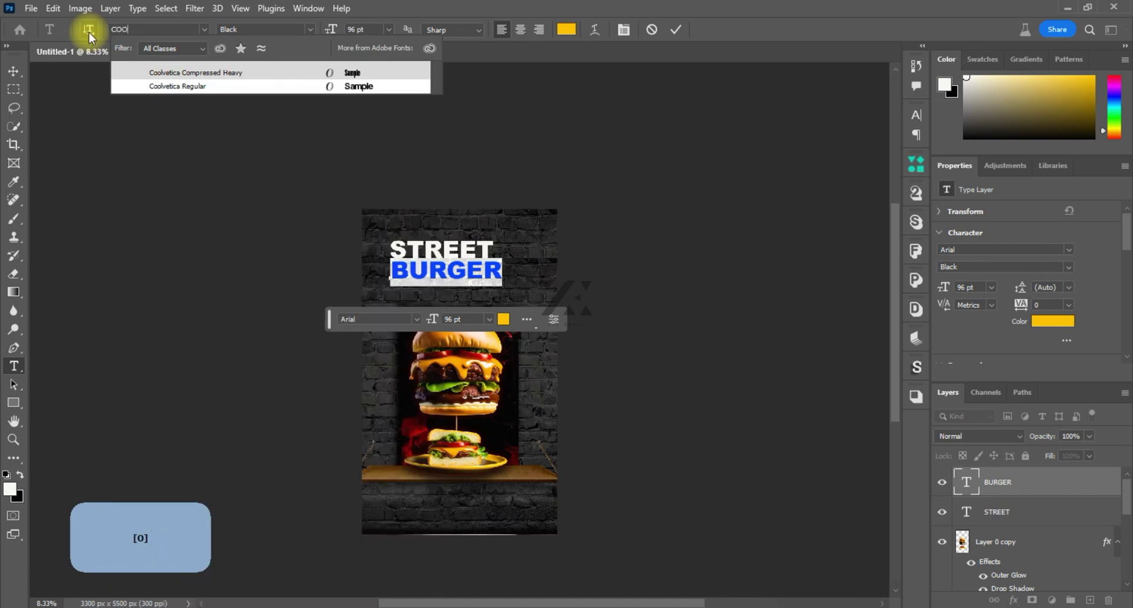
left_click(250, 84)
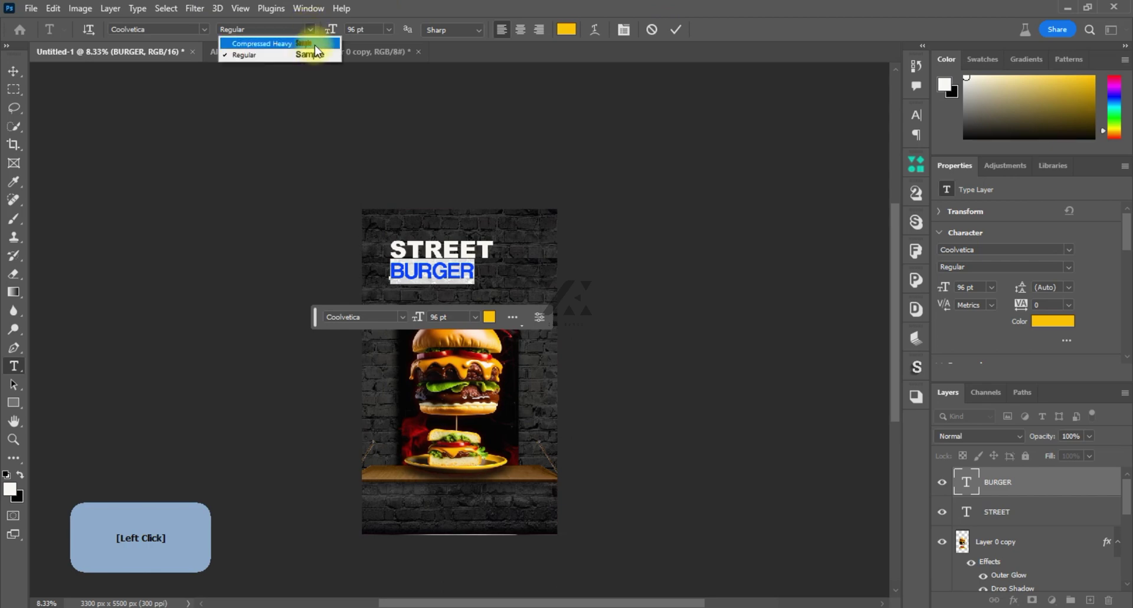
left_click(320, 54)
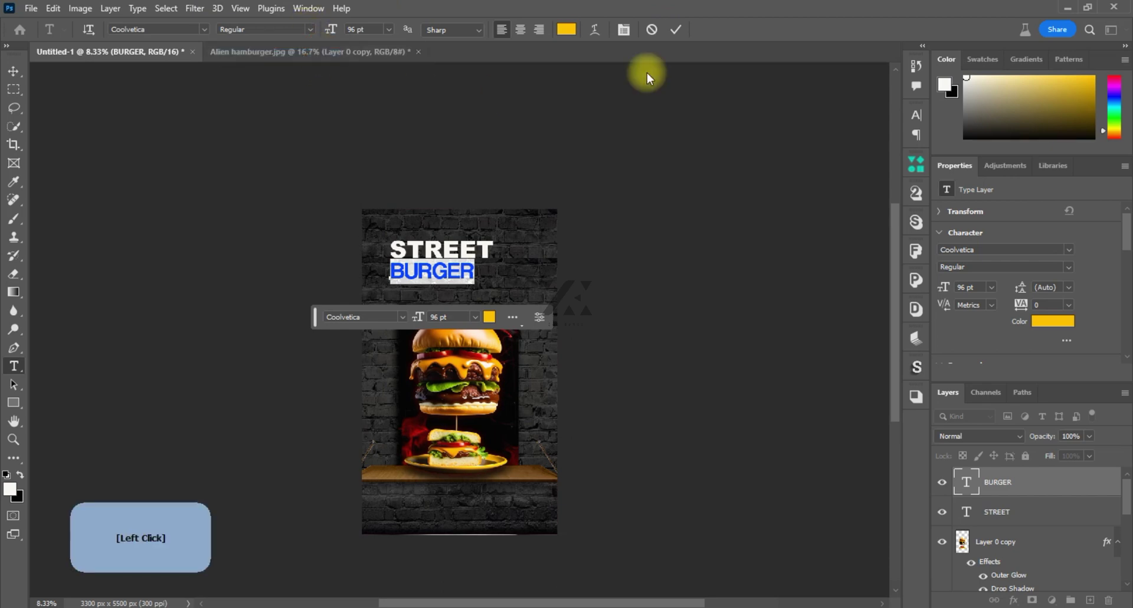
Change the font of the BURGER text to JFRockSolid Regular.
left_click(674, 32)
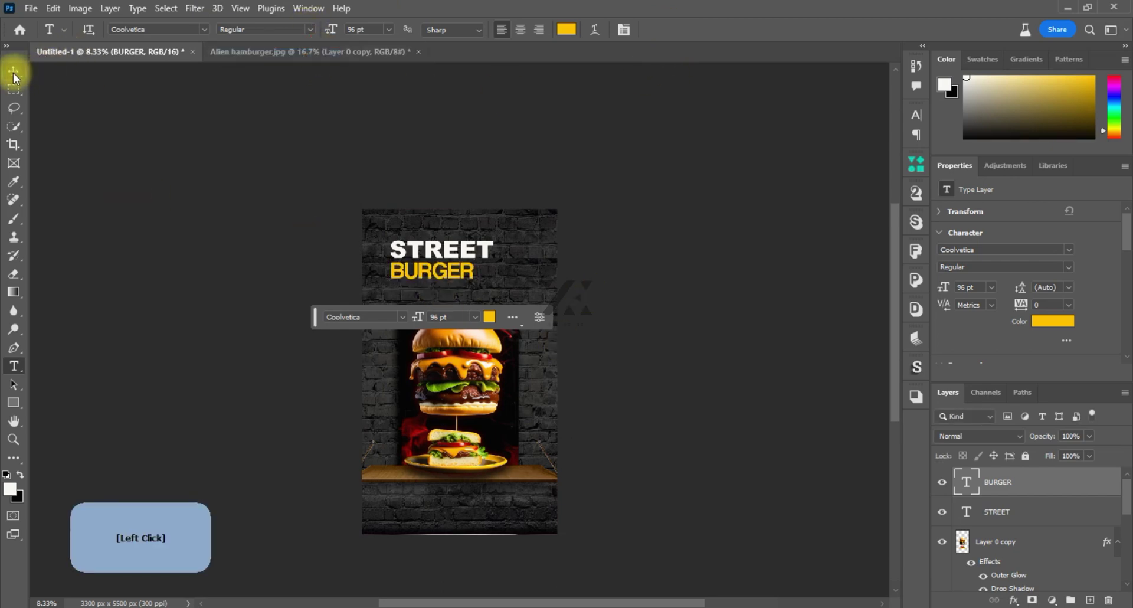
left_click(1052, 599)
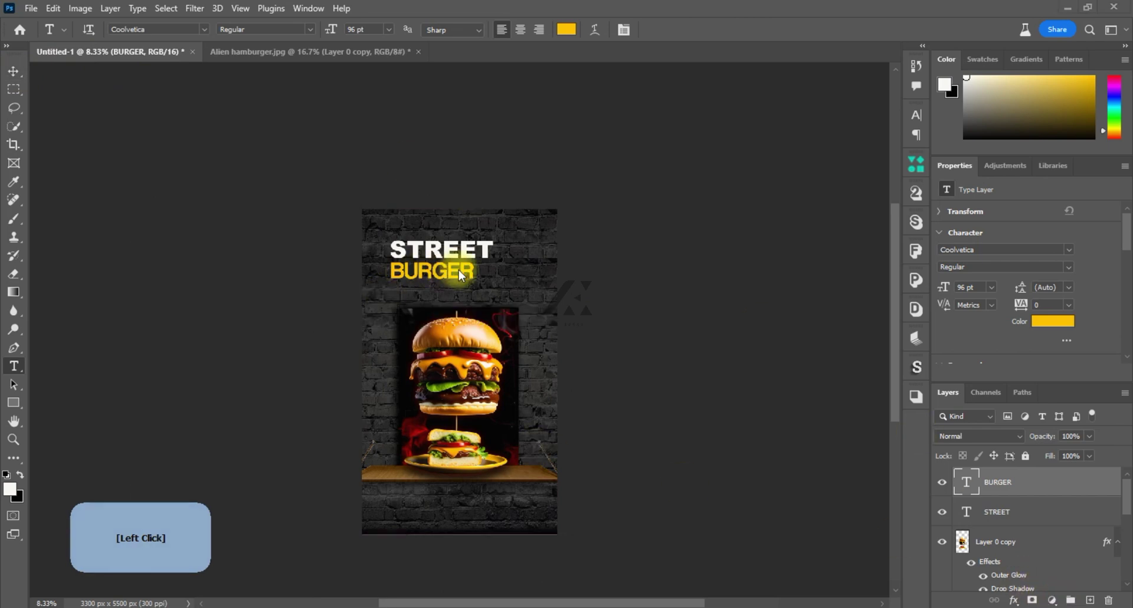
double_click(431, 272)
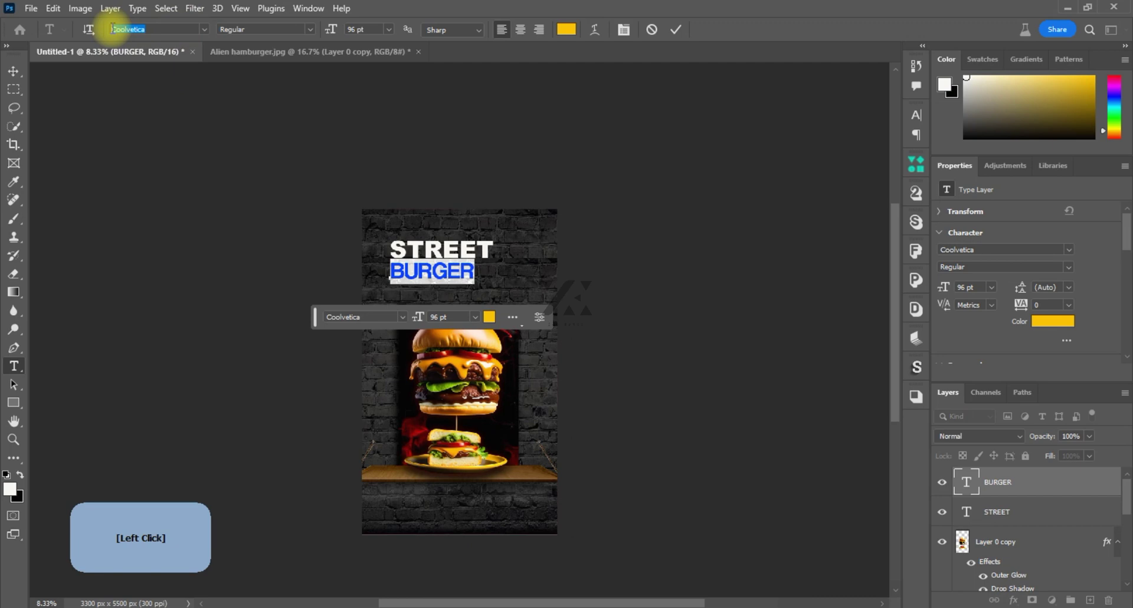
key("BackSpace")
type("FRockSolid")
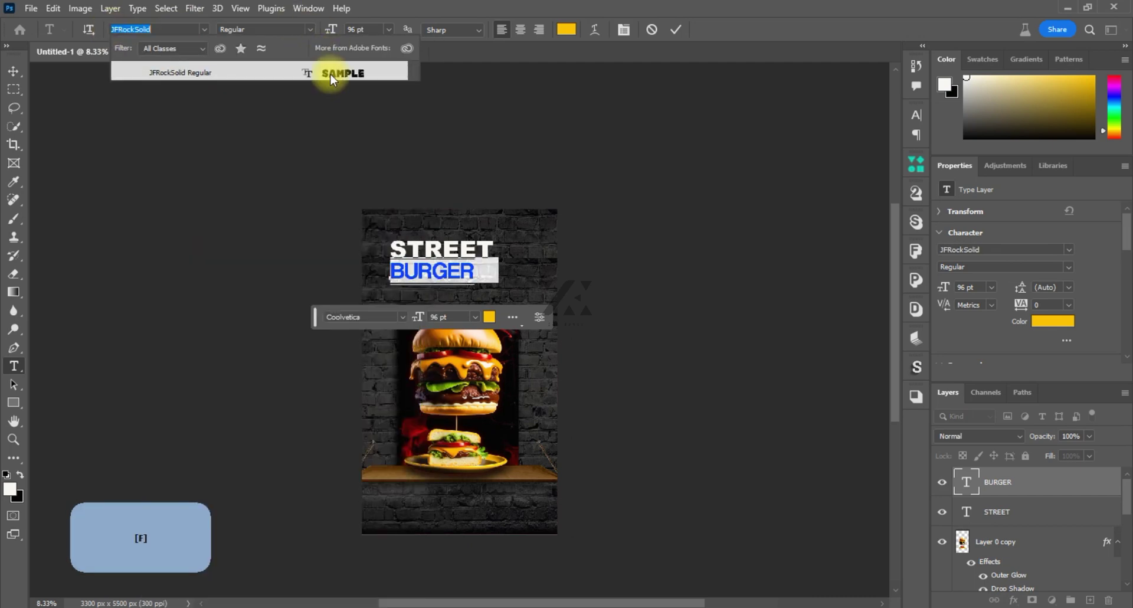
left_click(331, 74)
left_click(677, 30)
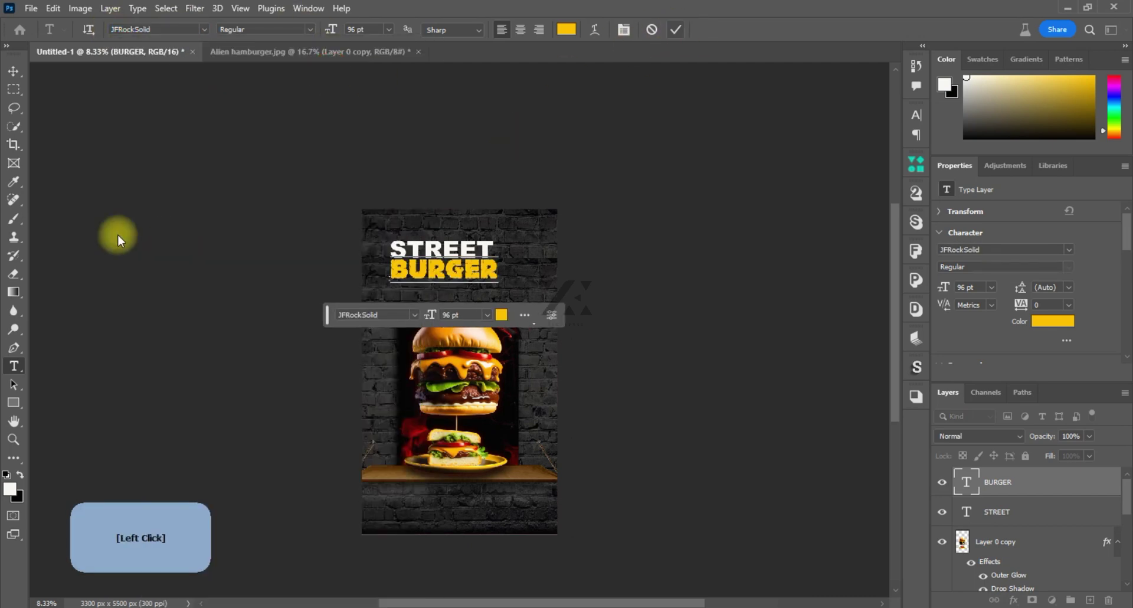
Enlarge the BURGER text to about 148% and place it centred between STREET and the brick opening.
left_click(13, 71)
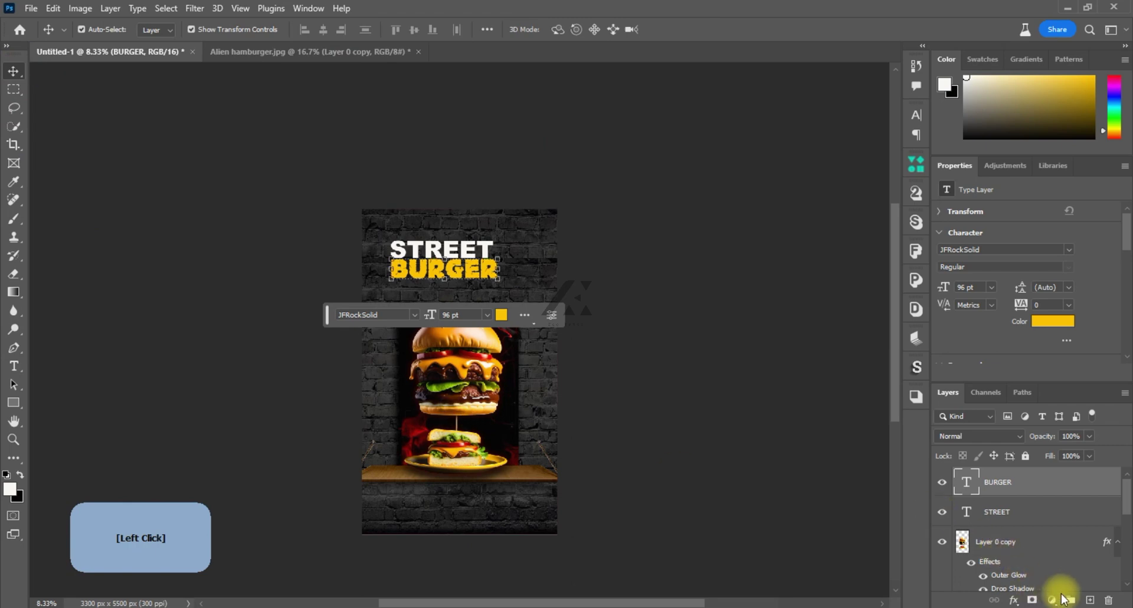
left_click(497, 277)
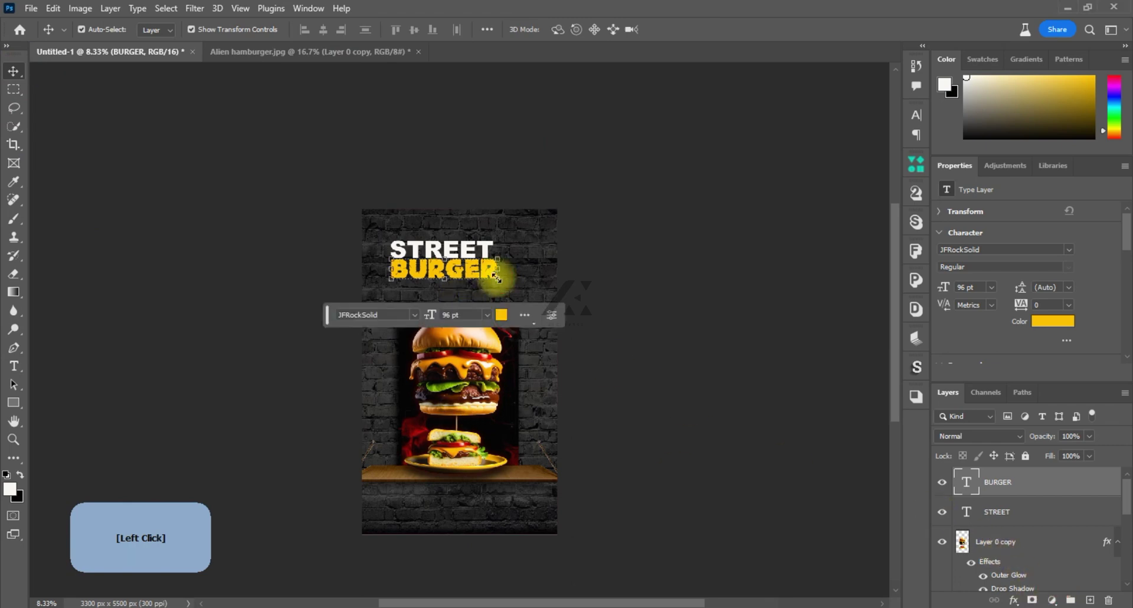
mouse_move(497, 278)
left_mouse_down()
mouse_move(545, 303)
mouse_move(495, 290)
left_mouse_up()
left_click(701, 28)
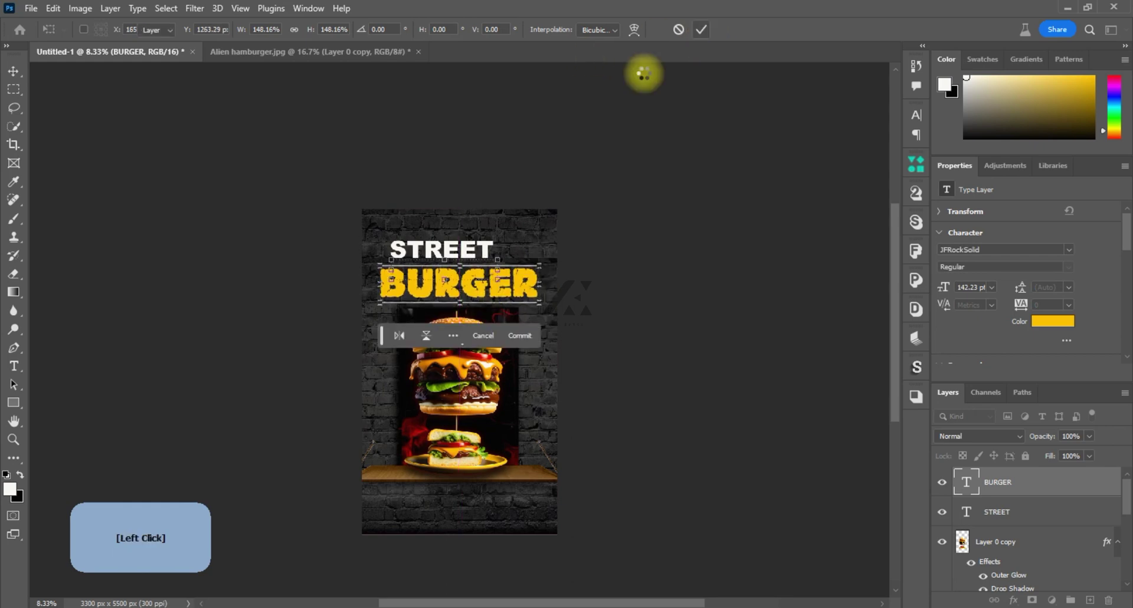
Set the size of the STREET text to 72 pt.
left_click(14, 366)
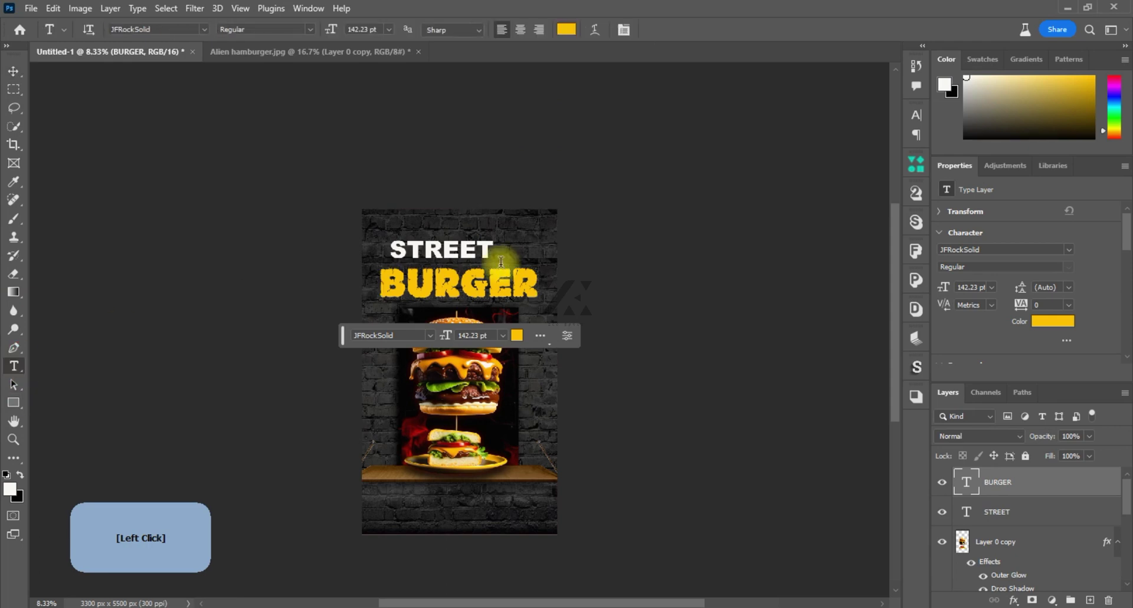
left_click_drag(493, 247, 381, 252)
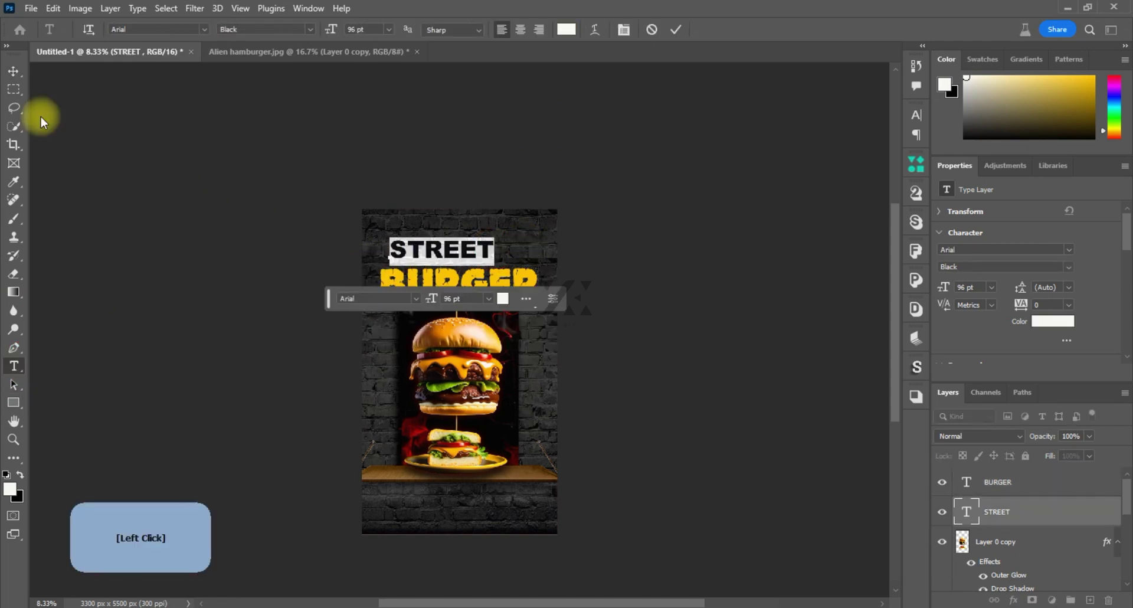
left_click(491, 296)
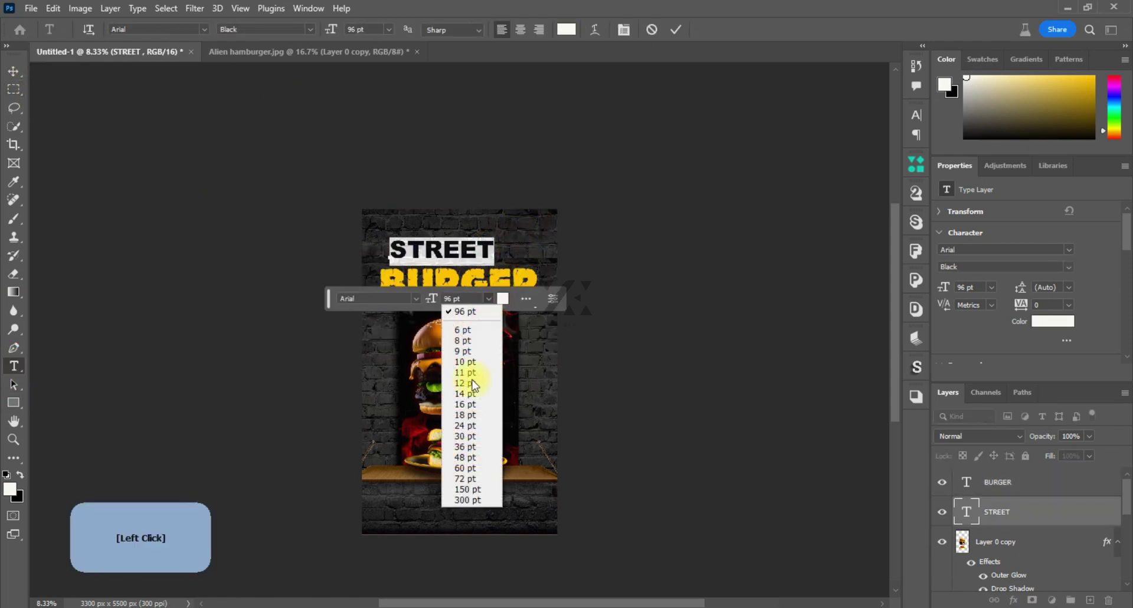
left_click(473, 483)
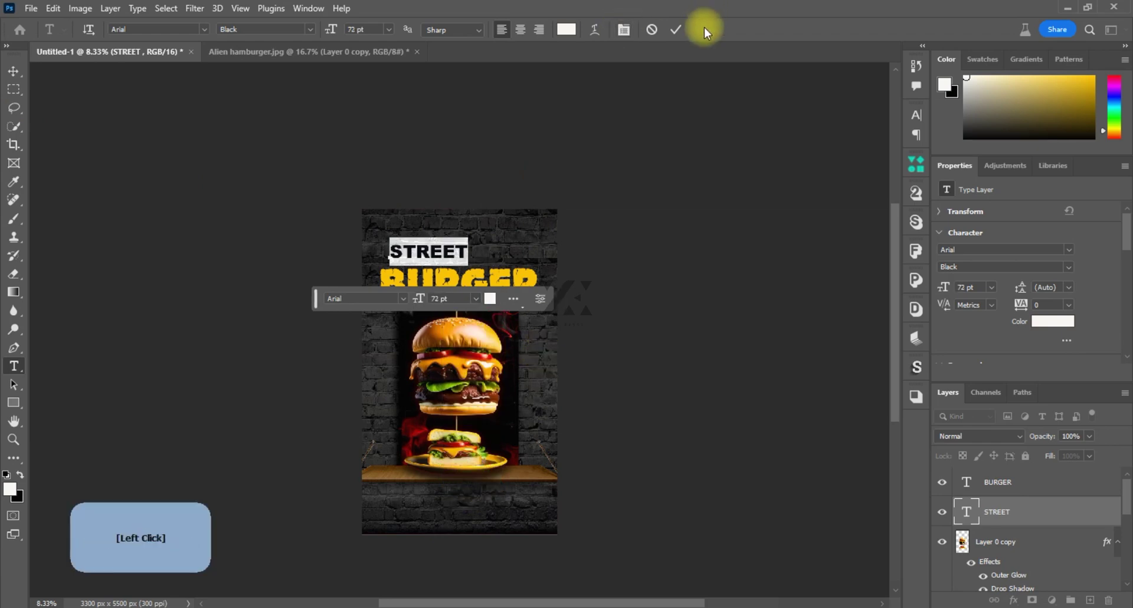
left_click(675, 29)
Move the STREET text so it sits centred directly above BURGER.
left_click(13, 71)
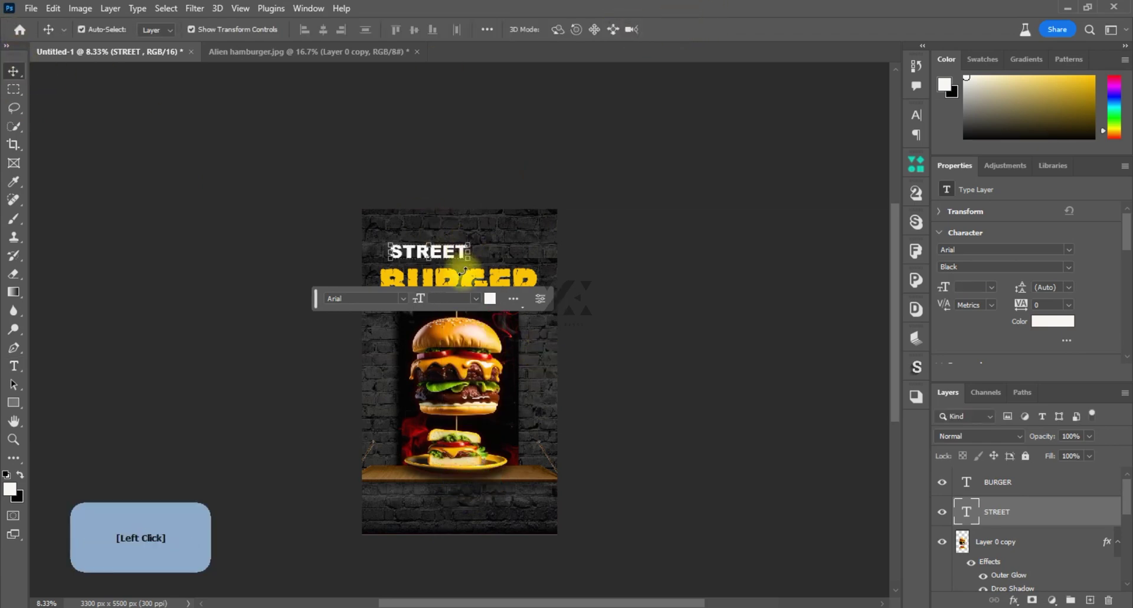
left_click_drag(449, 260, 480, 262)
left_click(395, 235)
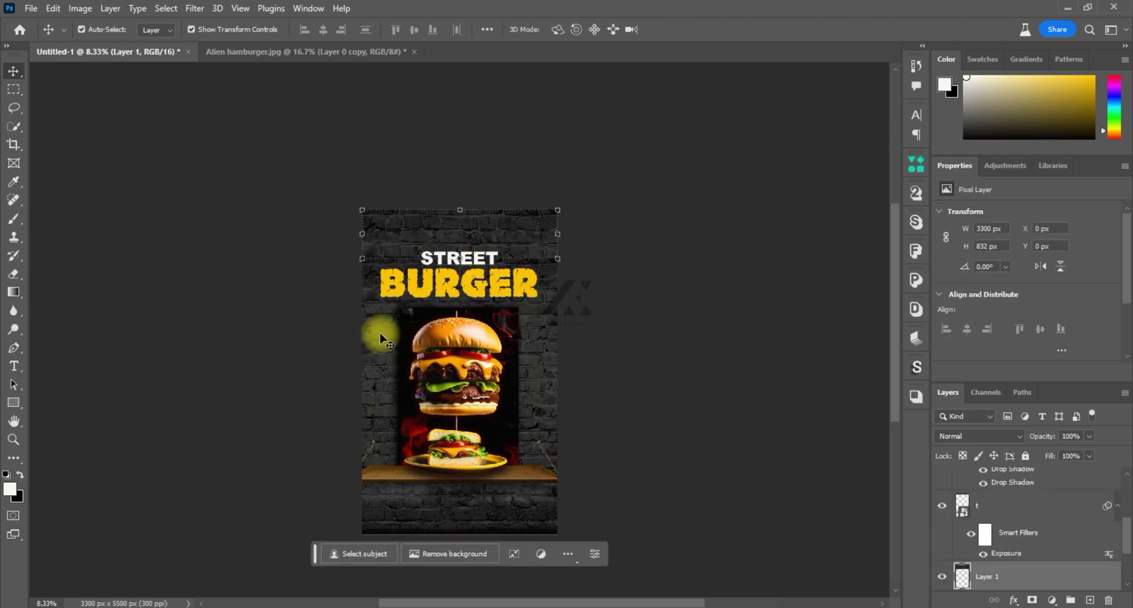
Create a flattened shadow behind the BURGER text with Shadowify, using its current settings.
left_click(1026, 482)
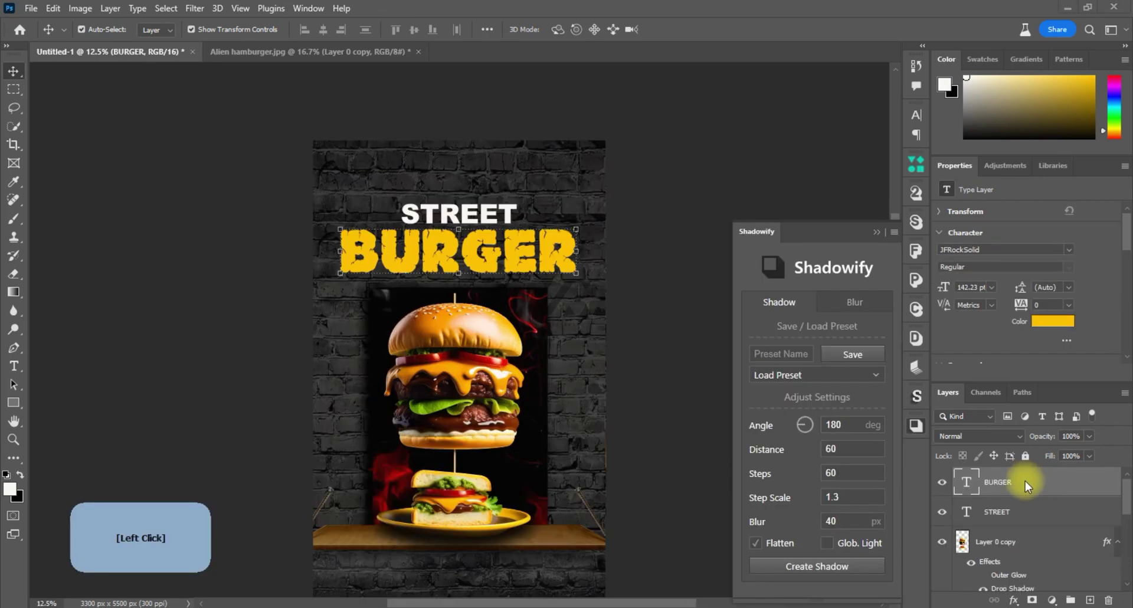
left_click(798, 566)
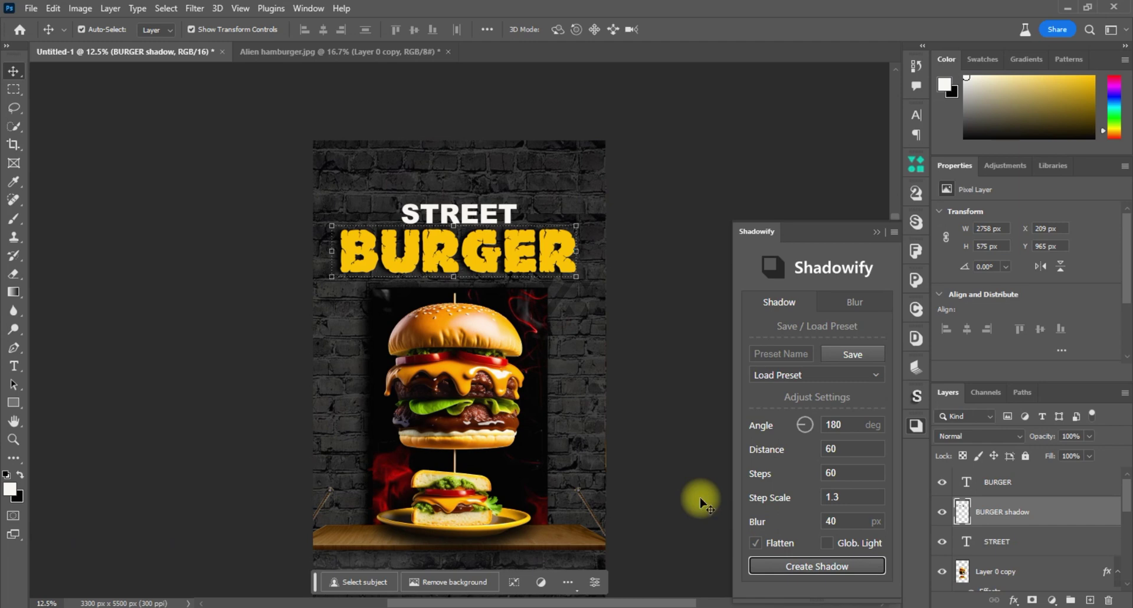
left_click(577, 334)
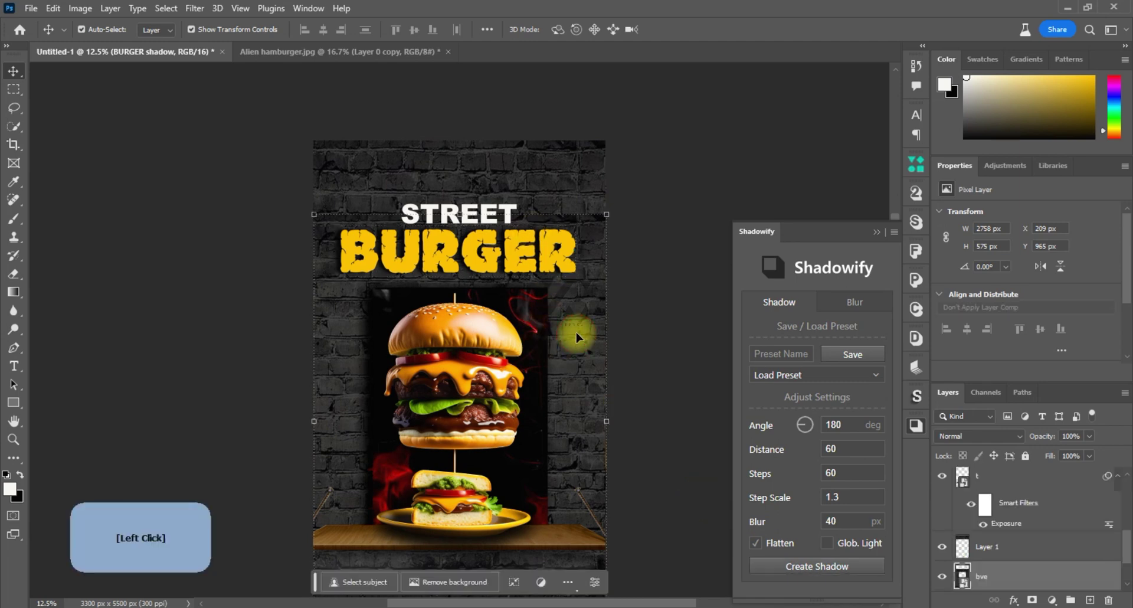
key("ctrl+plus")
key("ctrl+plus")
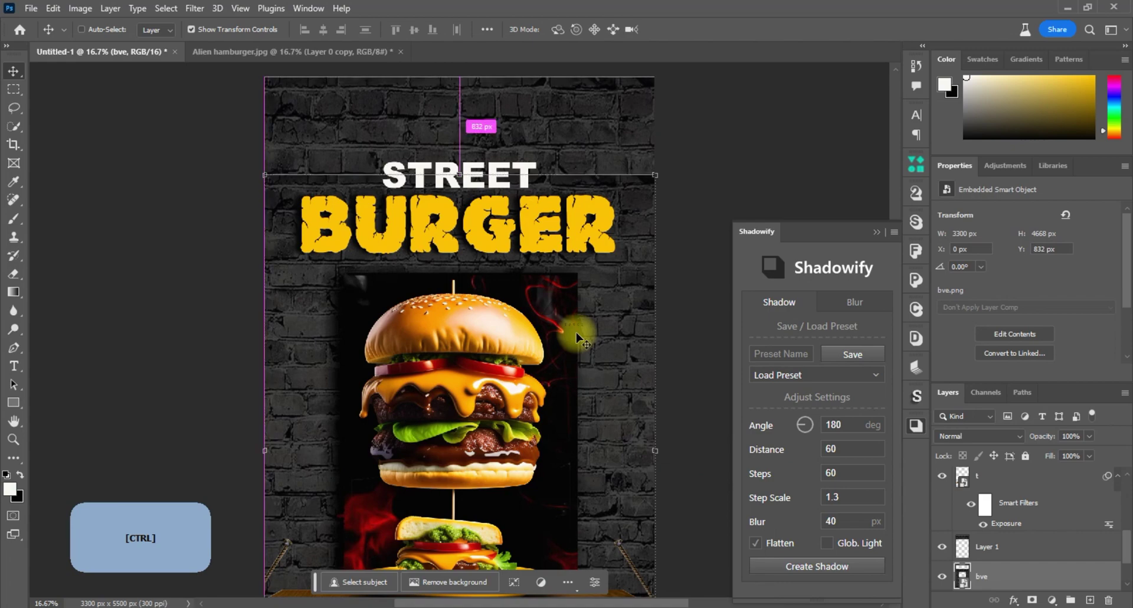
key("ctrl+minus")
key("ctrl+minus")
key("ctrl+minus")
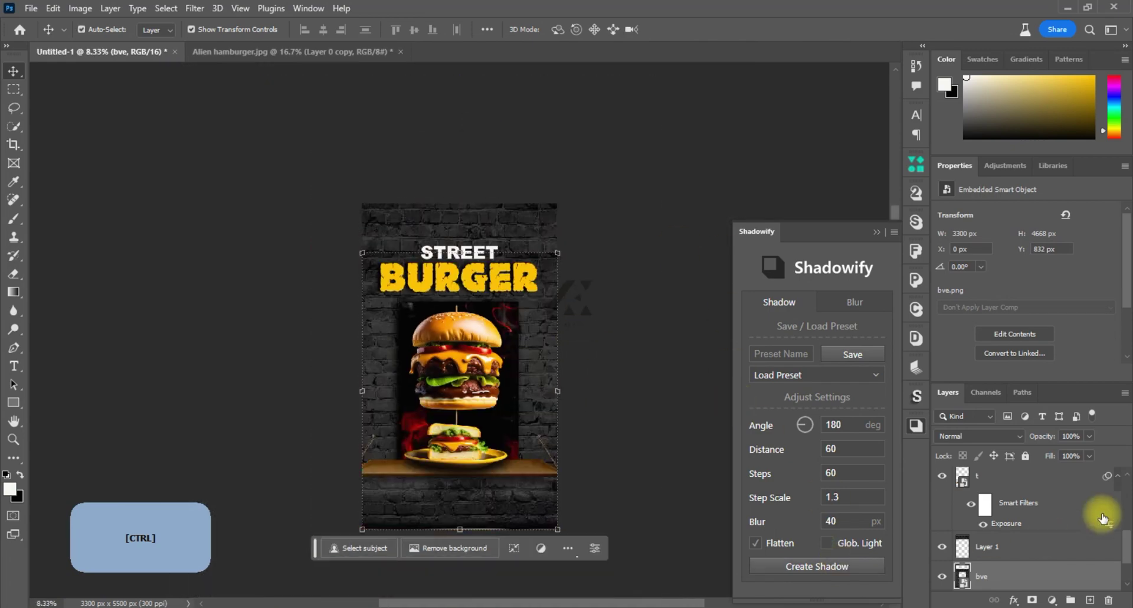
Create a second Shadowify shadow from the BURGER shadow layer to deepen the shading behind the title.
left_click_drag(1125, 546, 1128, 485)
left_click(1028, 526)
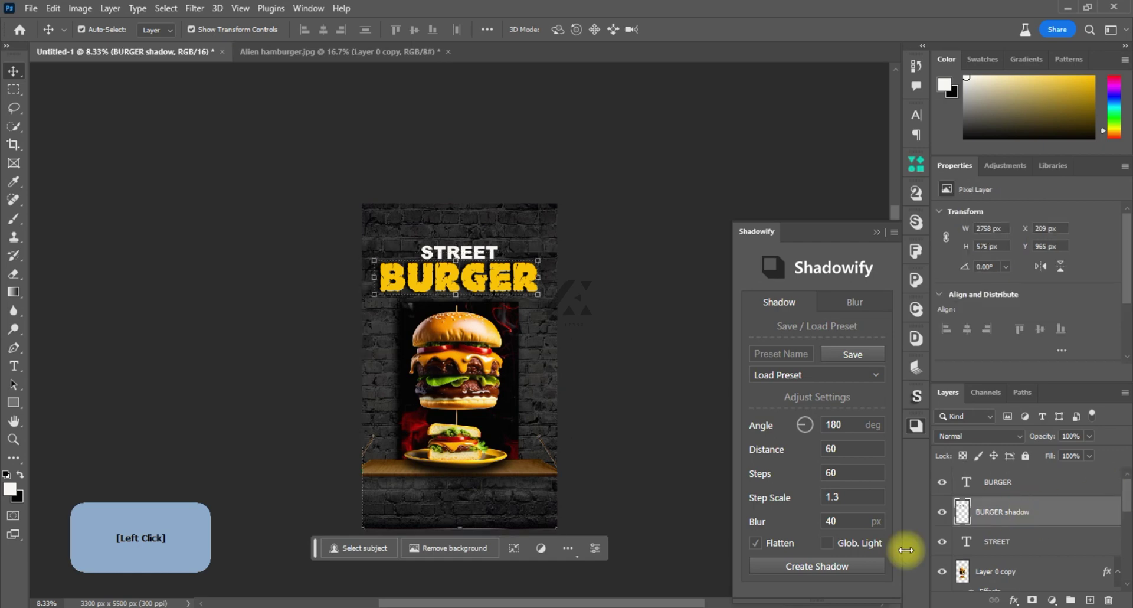
left_click(834, 566)
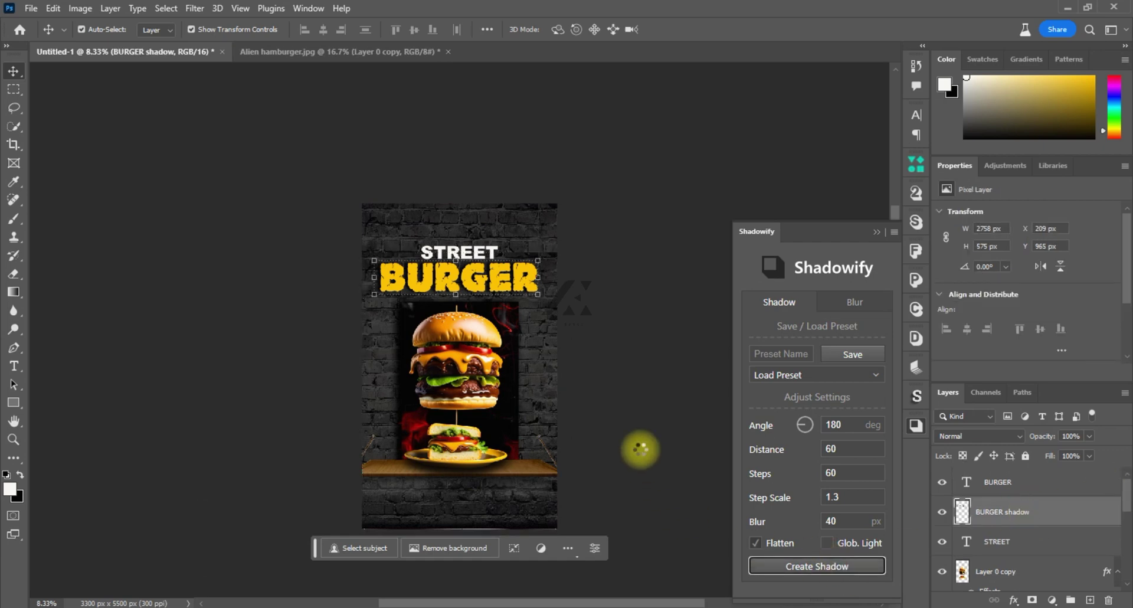
left_click(608, 385)
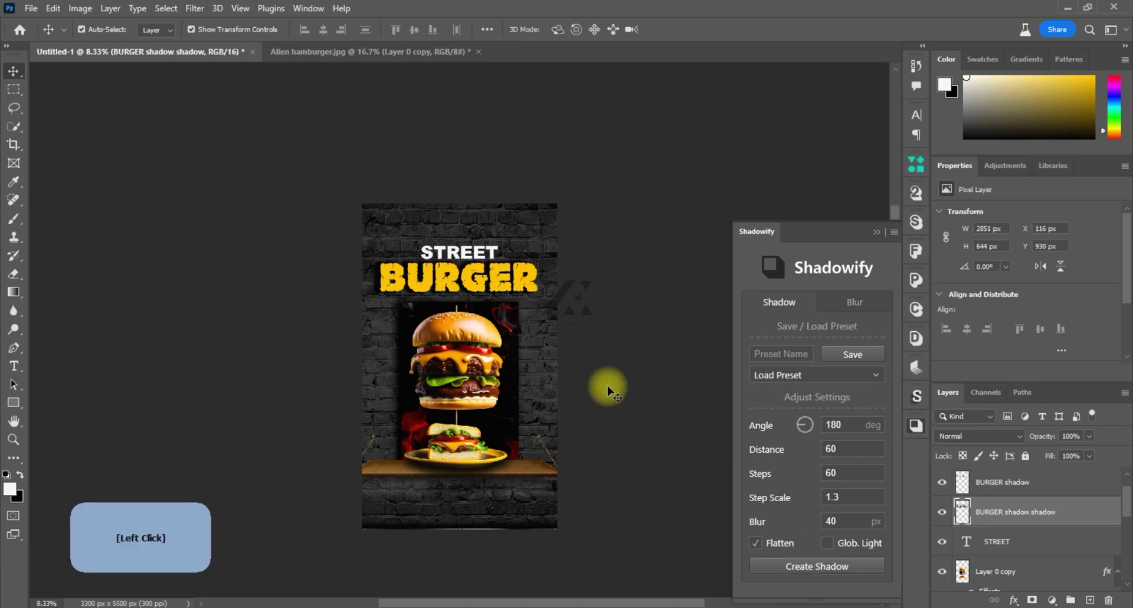
Try two Multiply drop shadows on the STREET text at 65% and 81% opacity, 100 px distance and 183 px size.
left_click(453, 252)
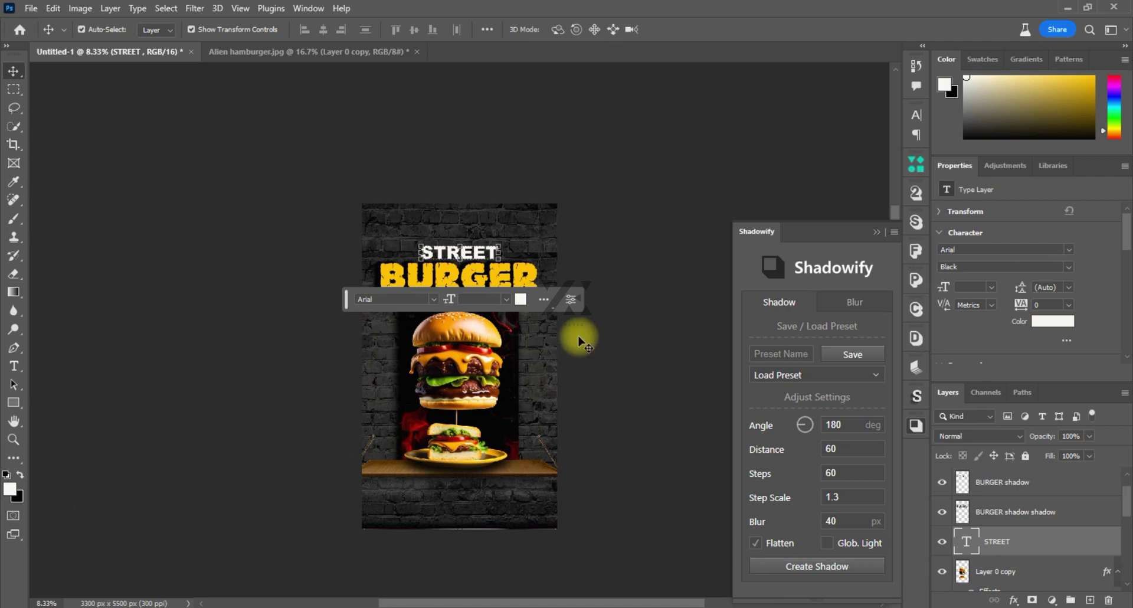
right_click(1045, 543)
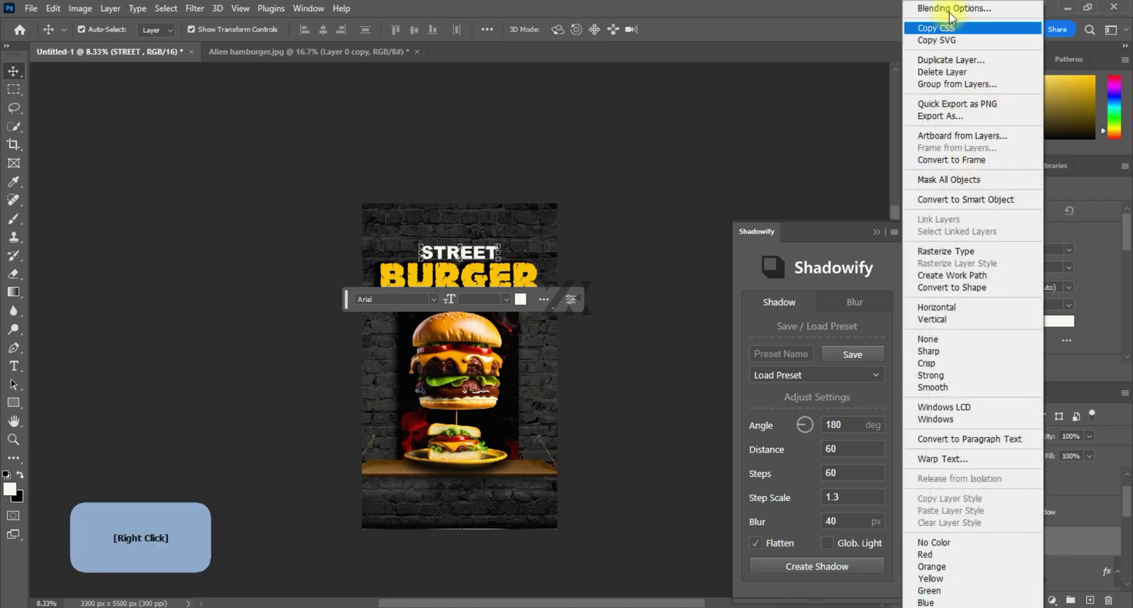
left_click(749, 333)
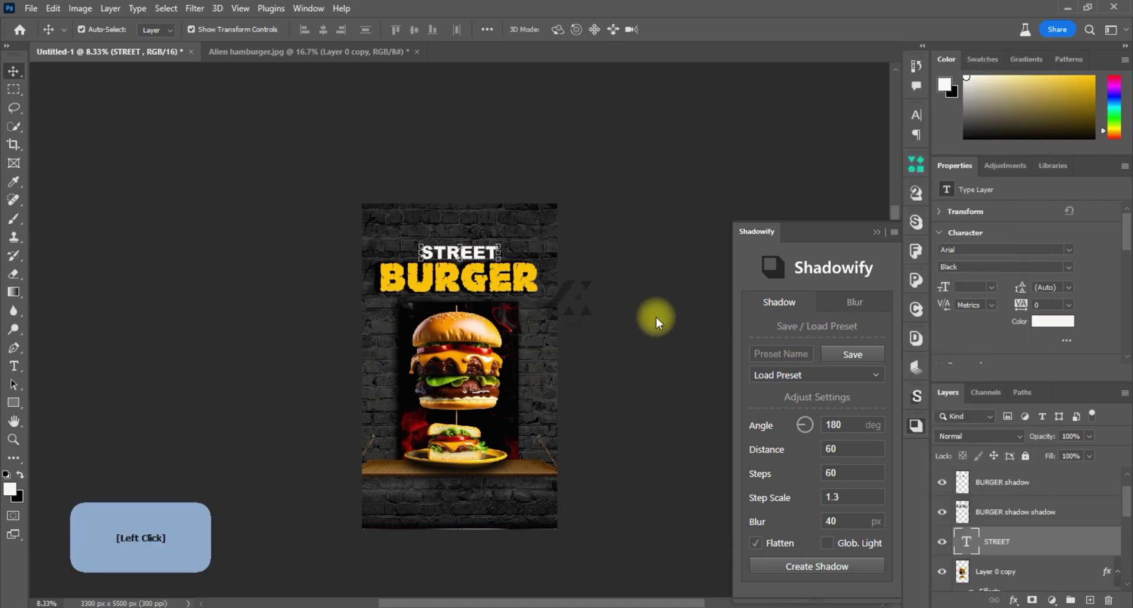
left_click(388, 395)
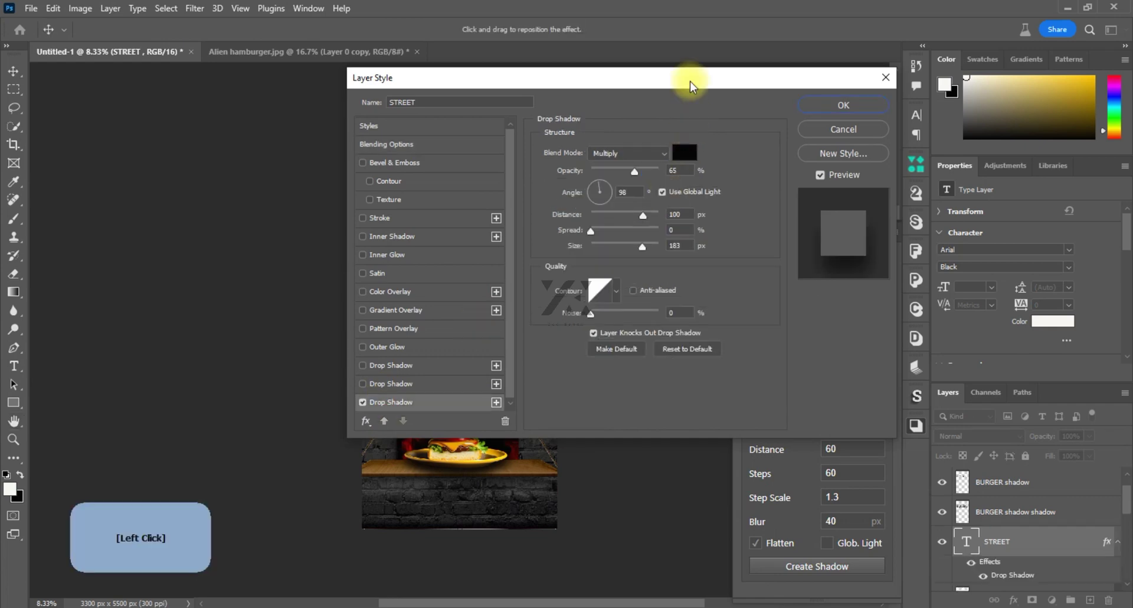
mouse_move(688, 84)
left_mouse_down()
mouse_move(332, 328)
mouse_move(616, 263)
mouse_move(966, 45)
left_mouse_up()
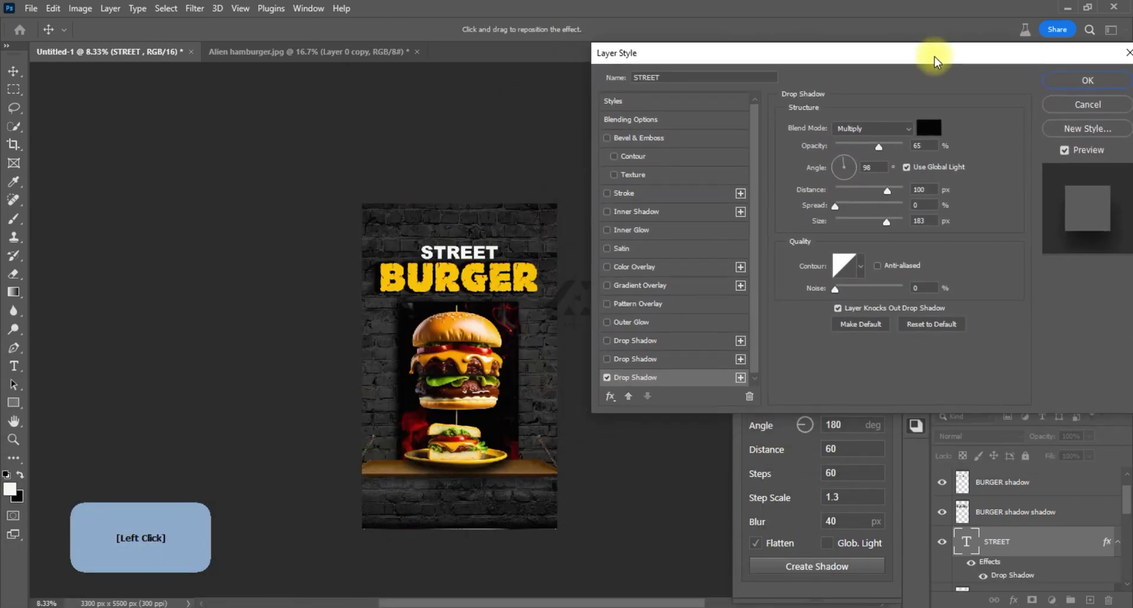
left_click(643, 340)
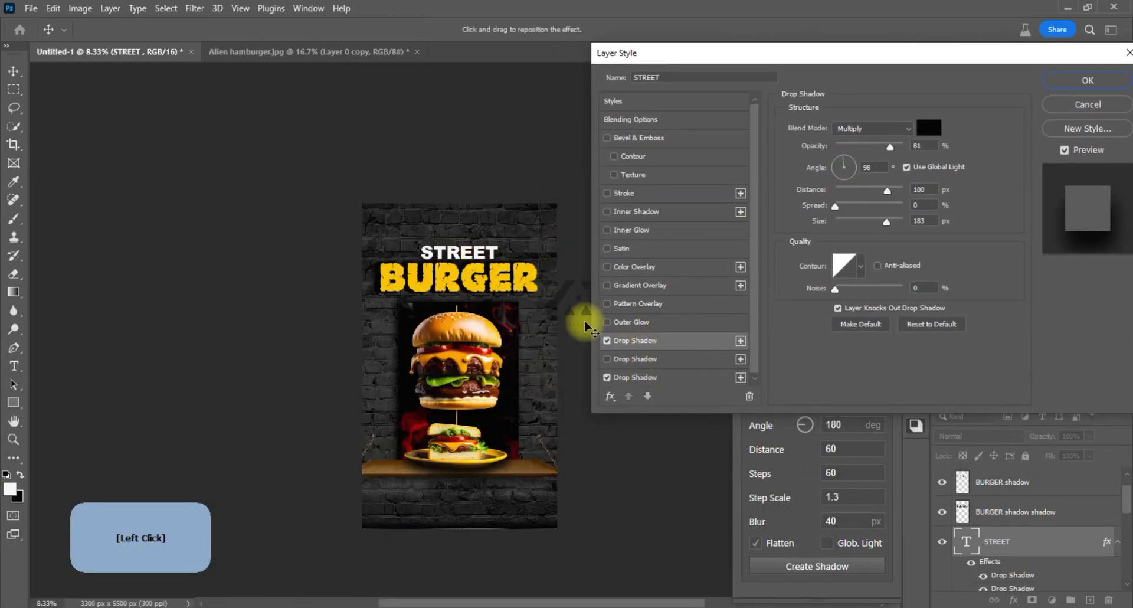
left_click(1088, 81)
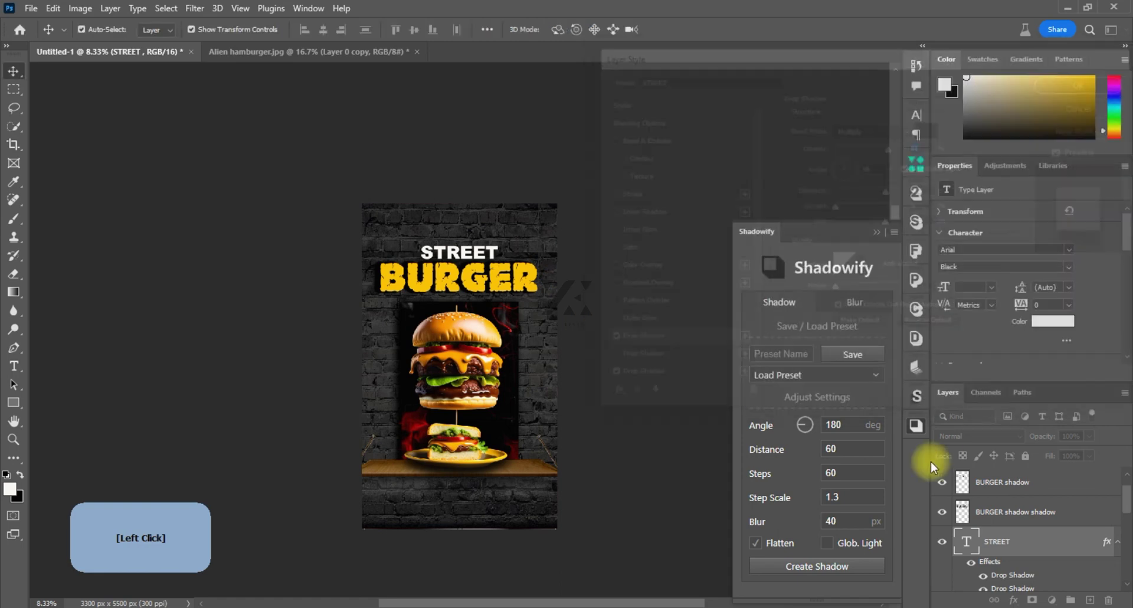
Create a flat long shadow behind the STREET text with Shadowify 2.
left_click(876, 232)
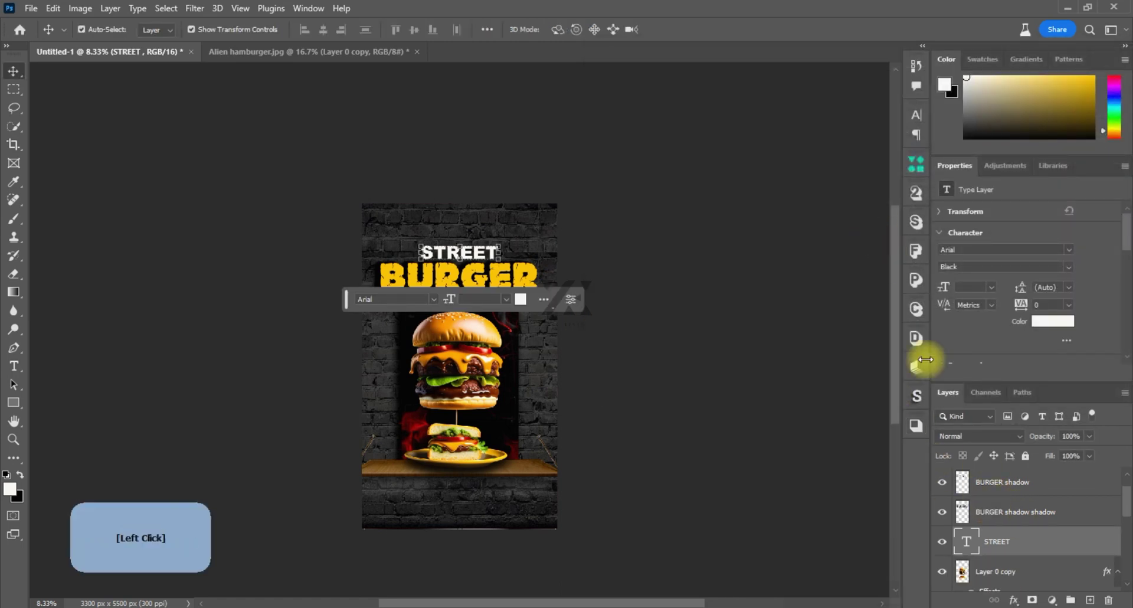
left_click(916, 393)
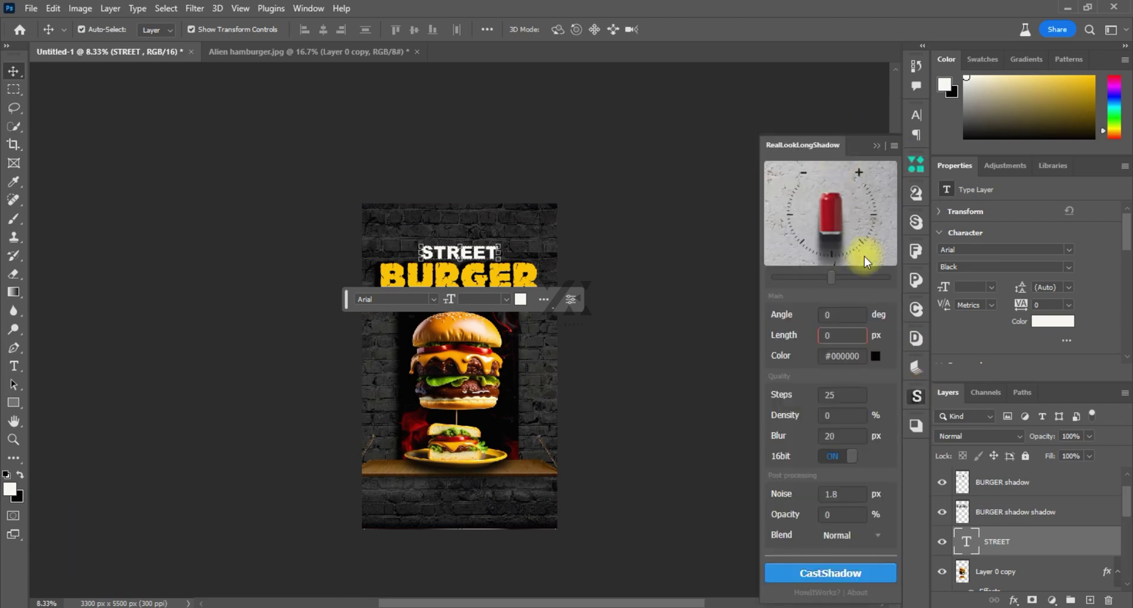
left_click(916, 367)
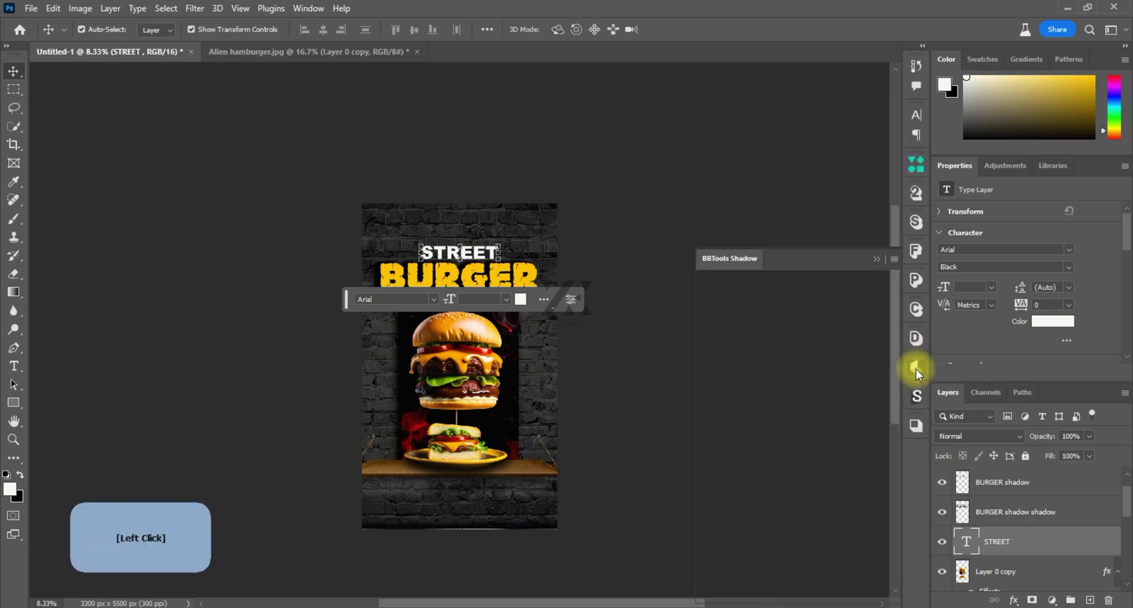
left_click(916, 193)
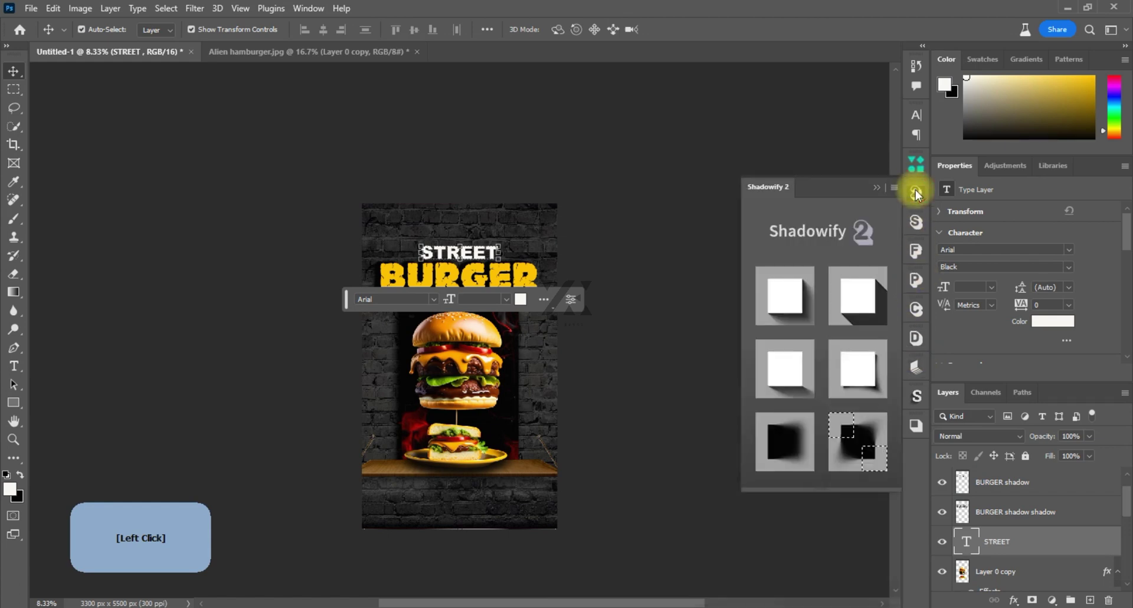
left_click(862, 304)
left_click(816, 534)
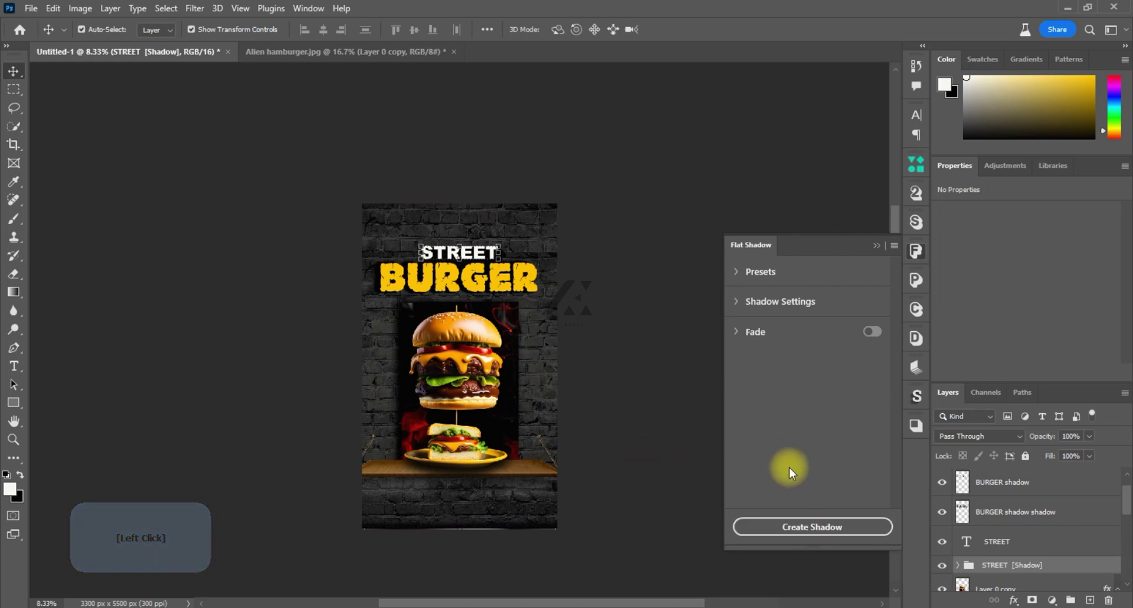
left_click(1056, 597)
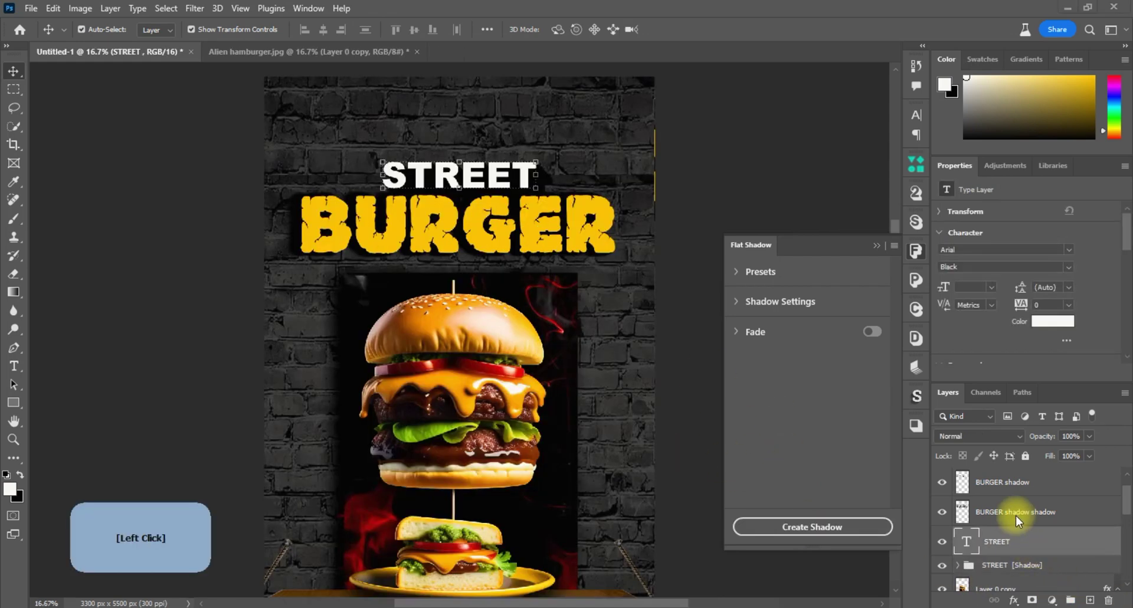
Move the STREET text together with its shadow group straight up about 35 px above BURGER.
left_click(1038, 565)
left_click(1045, 542, "ctrl")
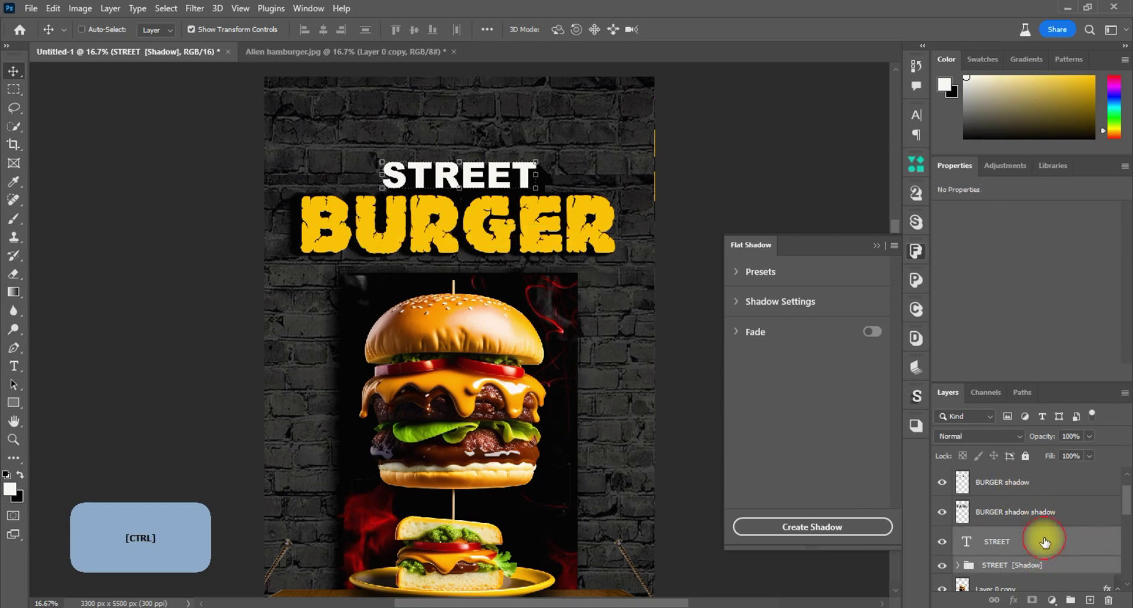
mouse_move(469, 182)
left_mouse_down()
mouse_move(470, 167)
mouse_move(472, 179)
left_mouse_up()
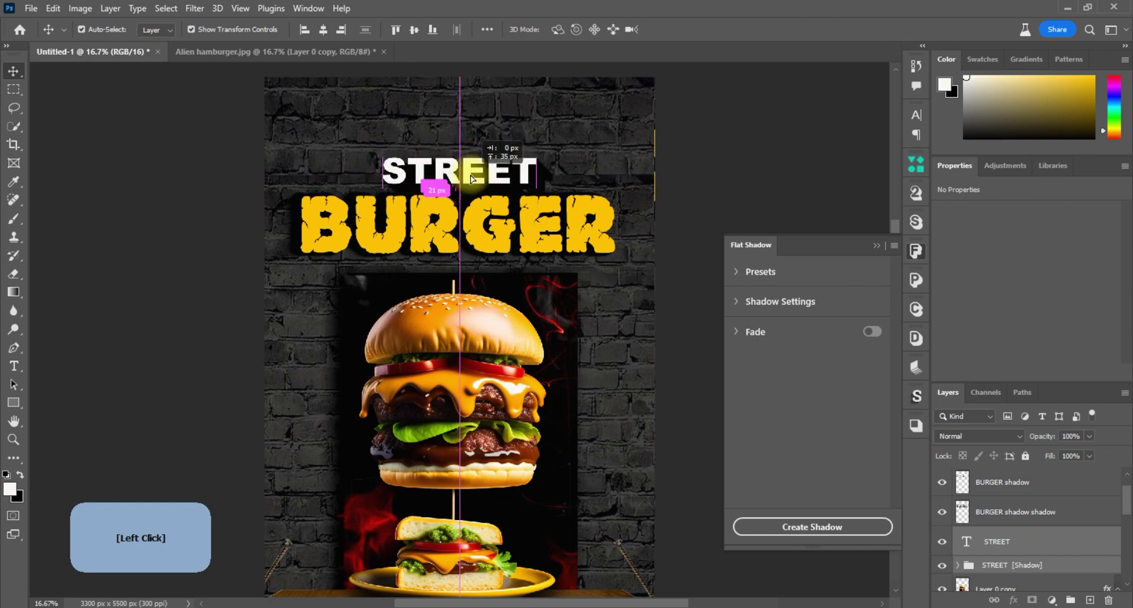
left_click(645, 317)
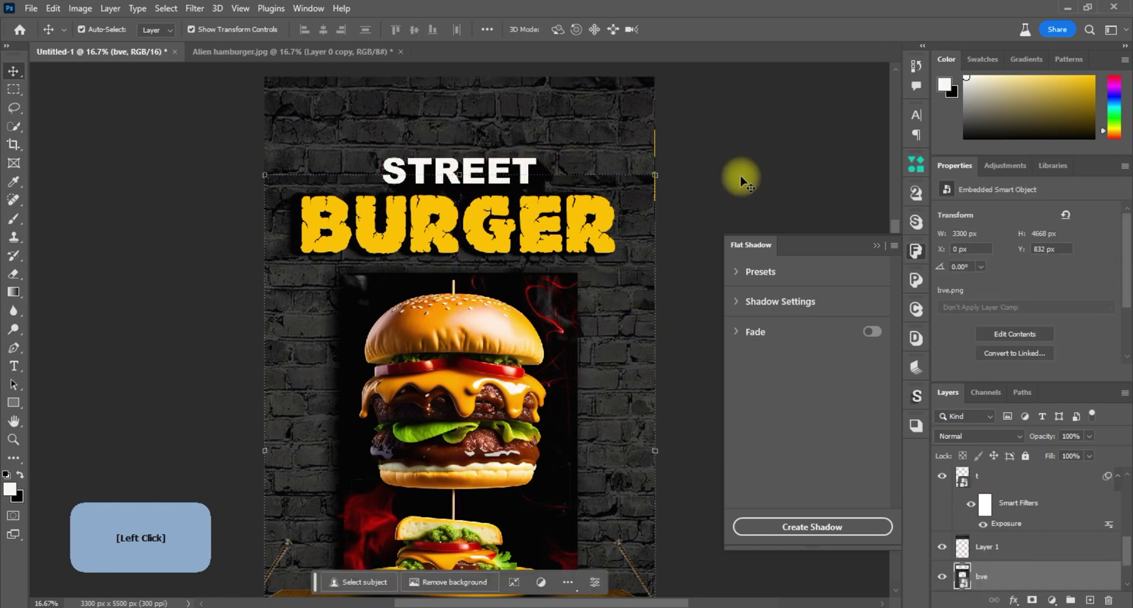
left_click(656, 274)
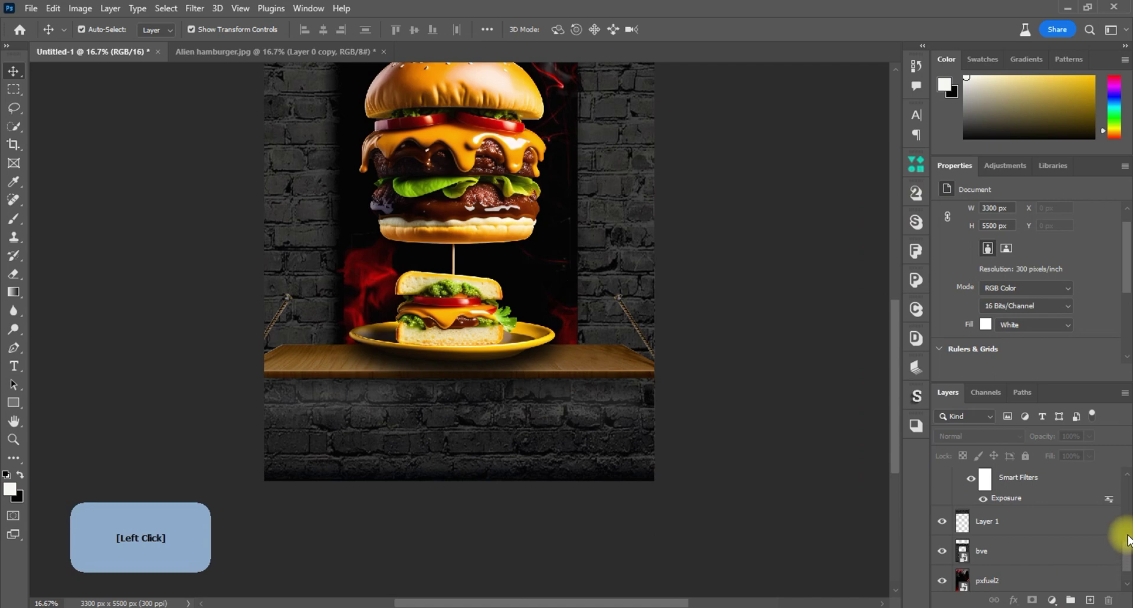
Enable all three drop shadows on the wooden shelf layer, using Multiply, 100 px distance and 183 px size.
scroll(1128, 537, "up", 3)
left_click(973, 558)
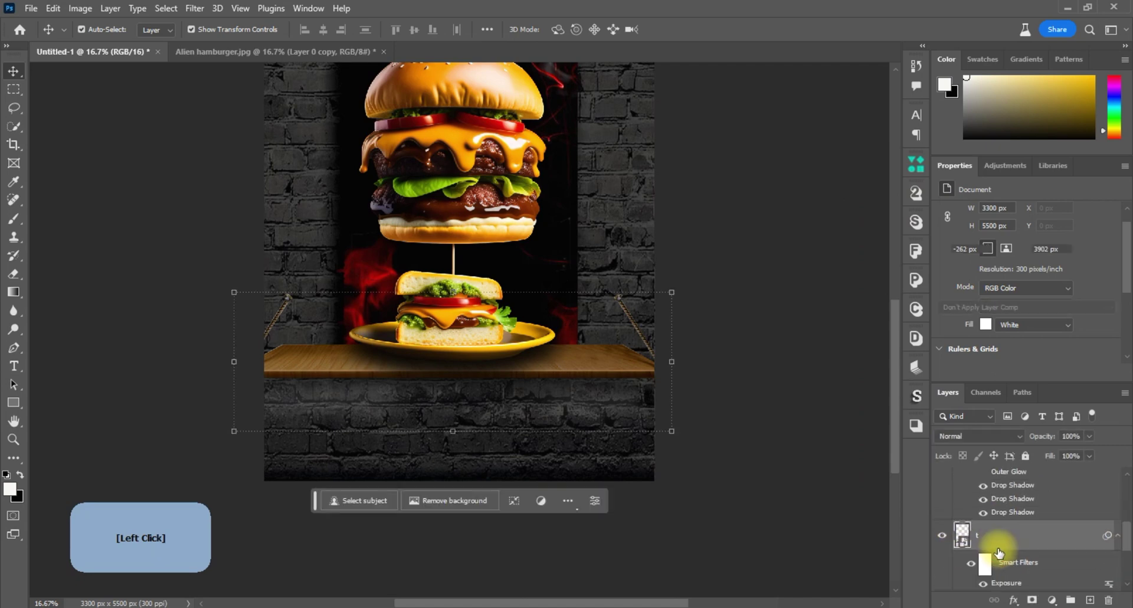
right_click(999, 534)
left_click(946, 46)
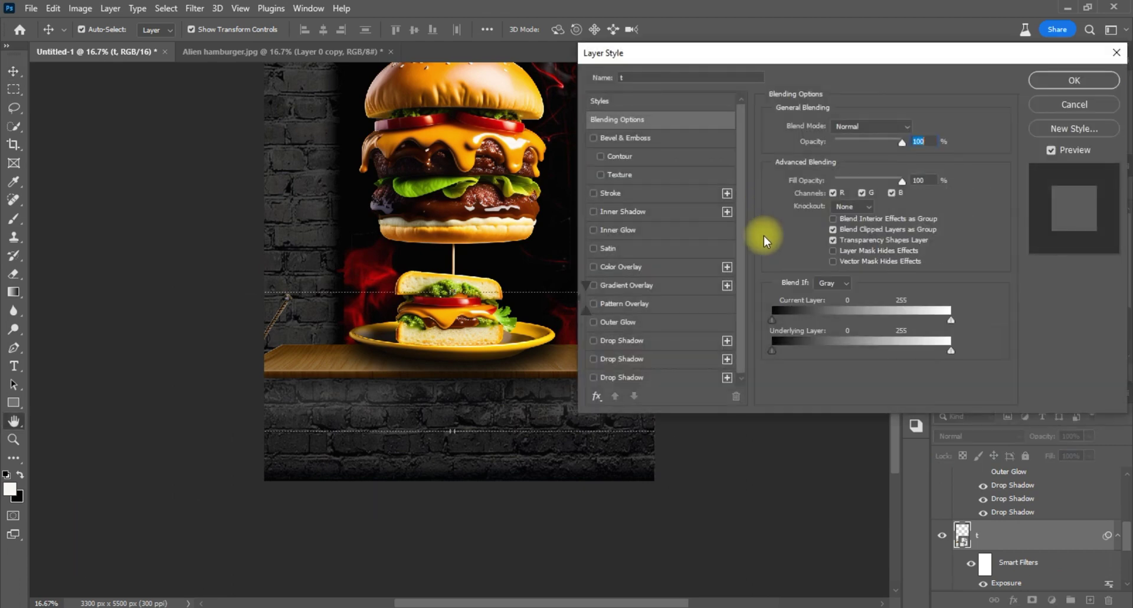
left_click(611, 377)
left_click(619, 358)
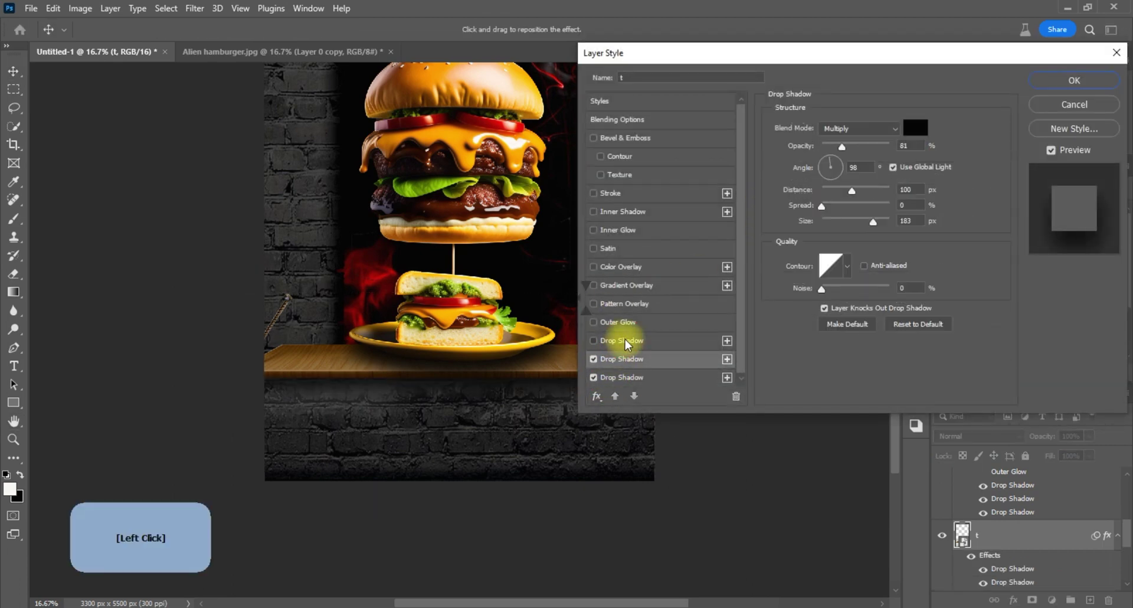
left_click(620, 340)
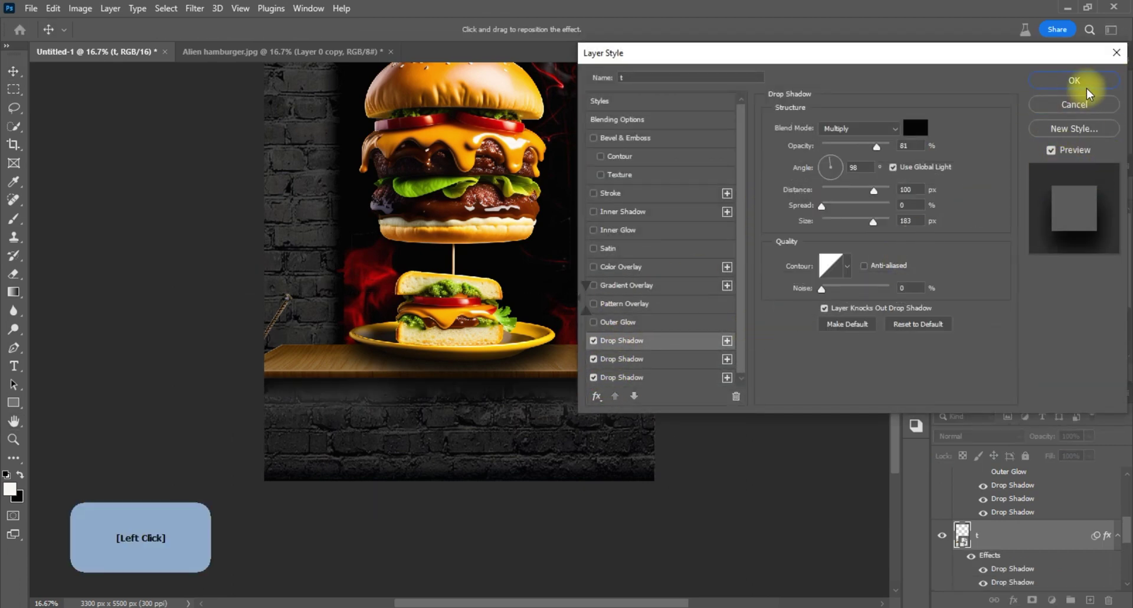
left_click(1102, 80)
left_click(728, 373)
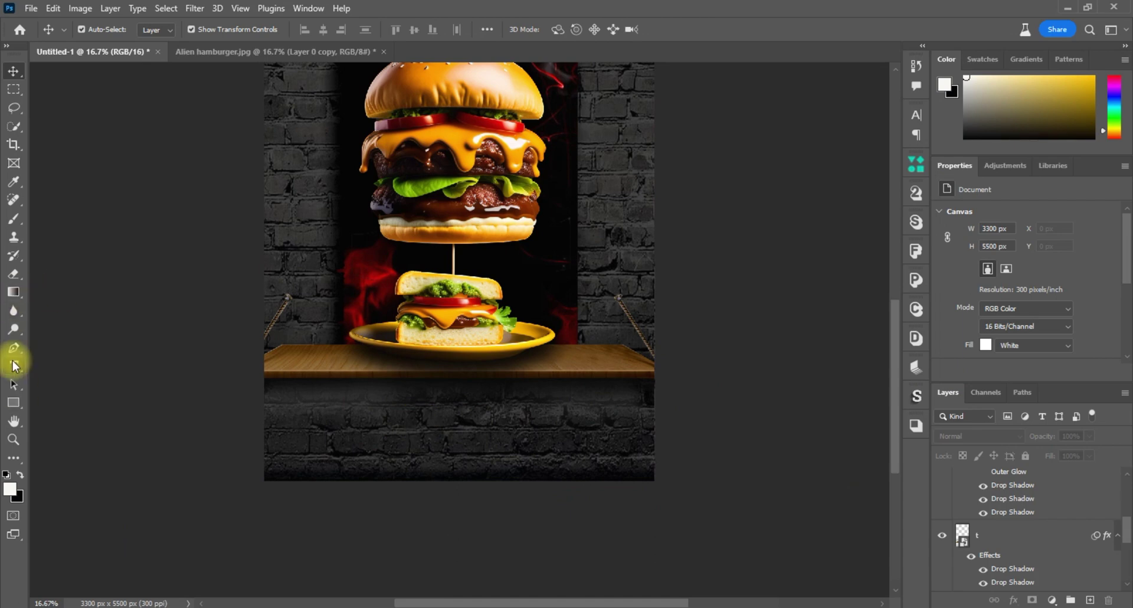
Draw a rectangle about 1962 × 193 px on the bricks beneath the shelf and centre it horizontally on the poster.
right_click(15, 404)
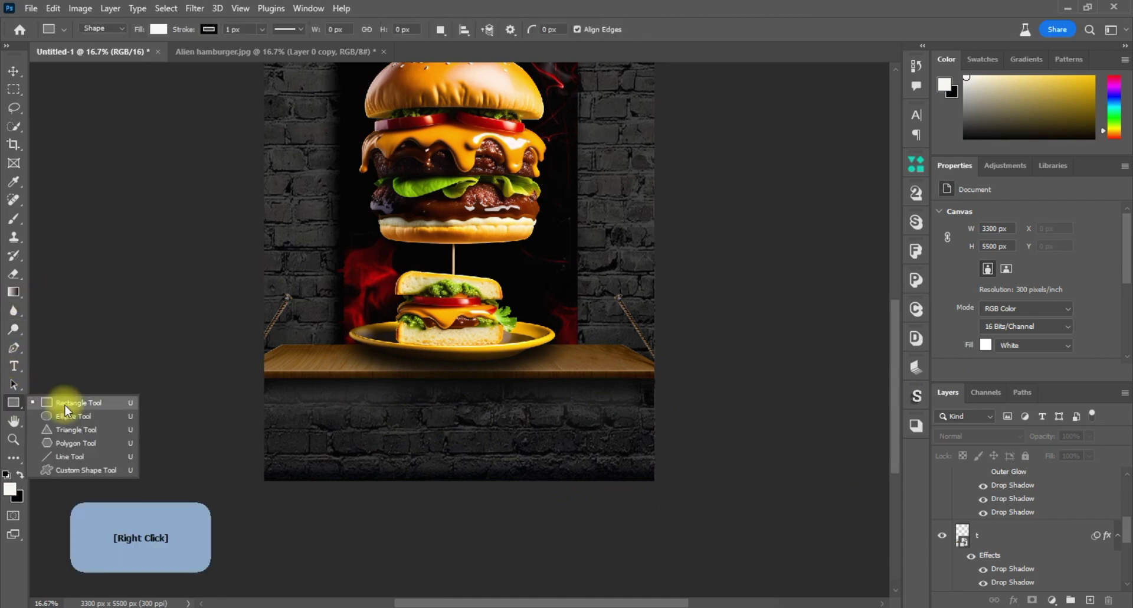
left_click(65, 400)
left_click_drag(385, 400, 618, 424)
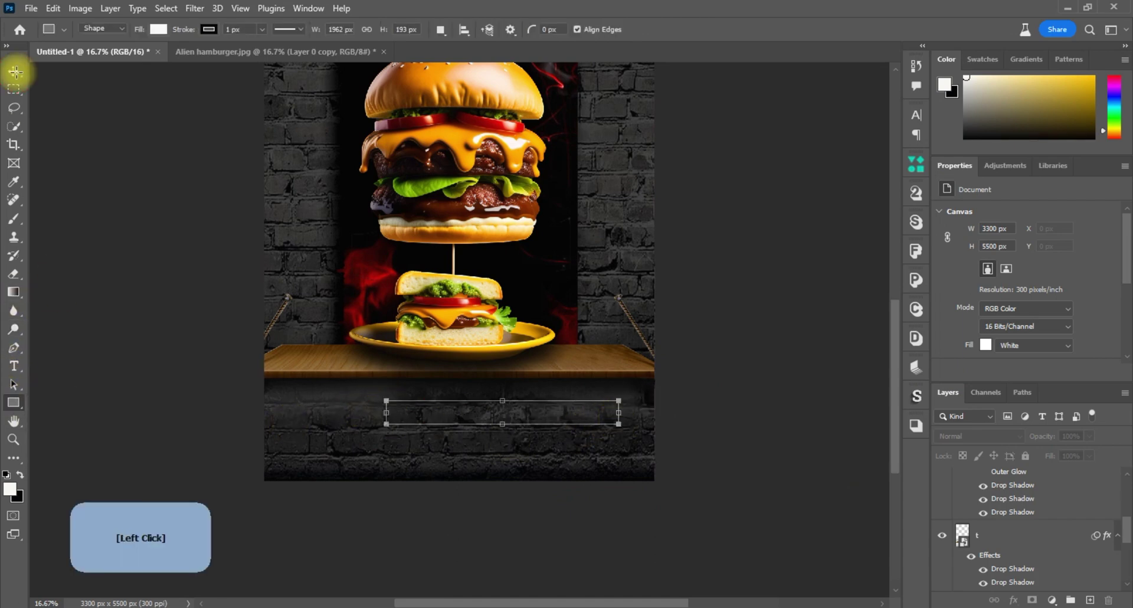
left_click(13, 70)
left_click(61, 78)
left_click_drag(544, 408, 501, 400)
Fill the rectangle beneath the shelf with the title's yellow from the recently used colours.
left_click(983, 313)
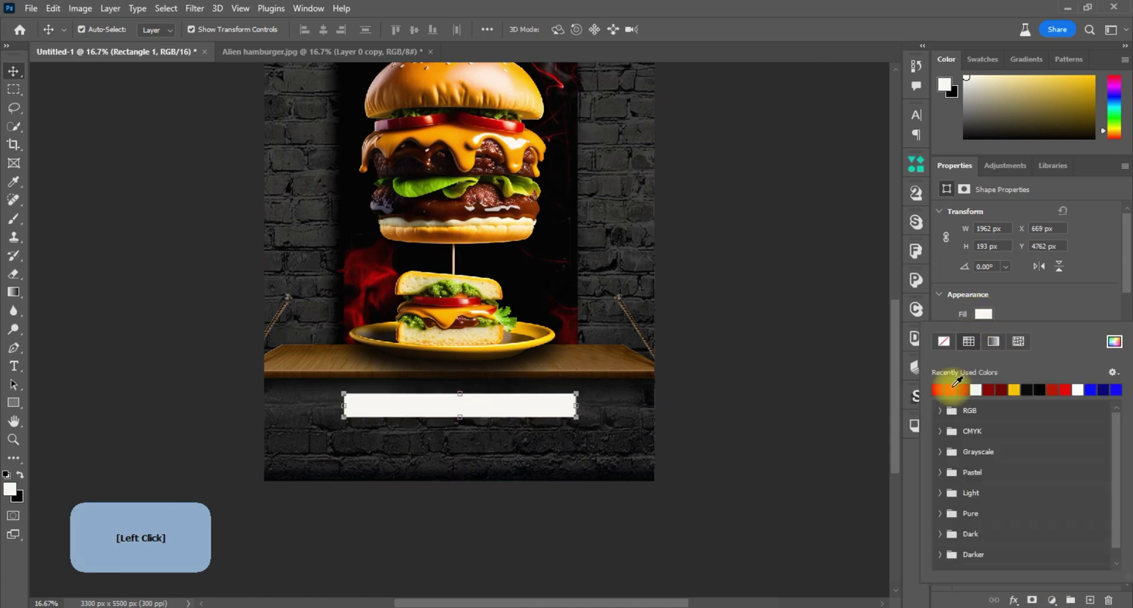
left_click(937, 389)
left_click(160, 435)
Add a separate white Arial Black text line reading "Free Delivery all over the city".
left_click(15, 366)
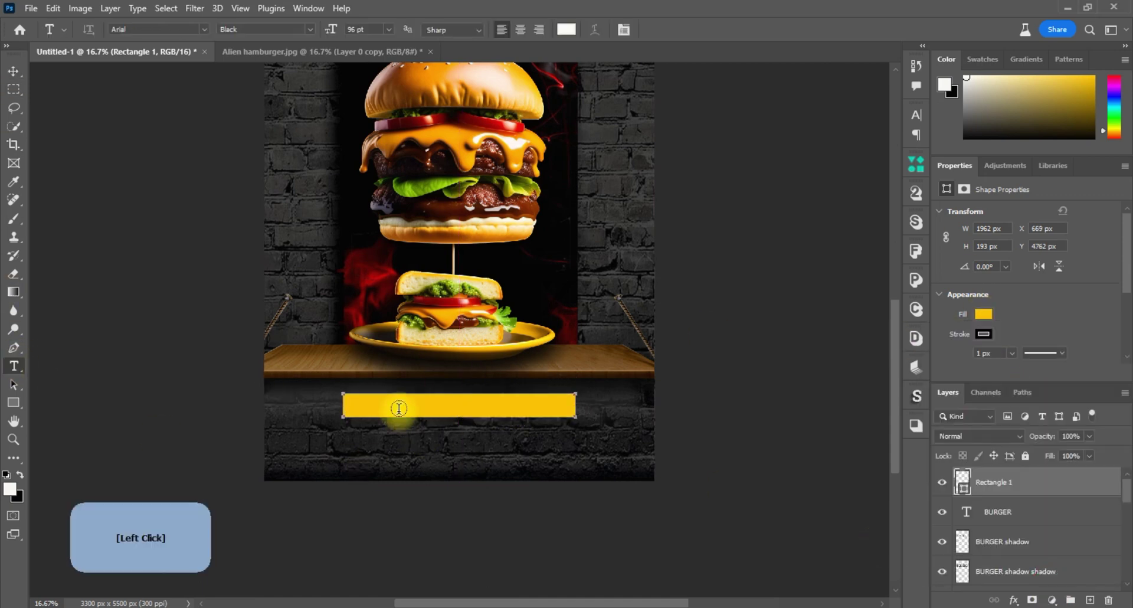
left_click(389, 407)
left_click(676, 32)
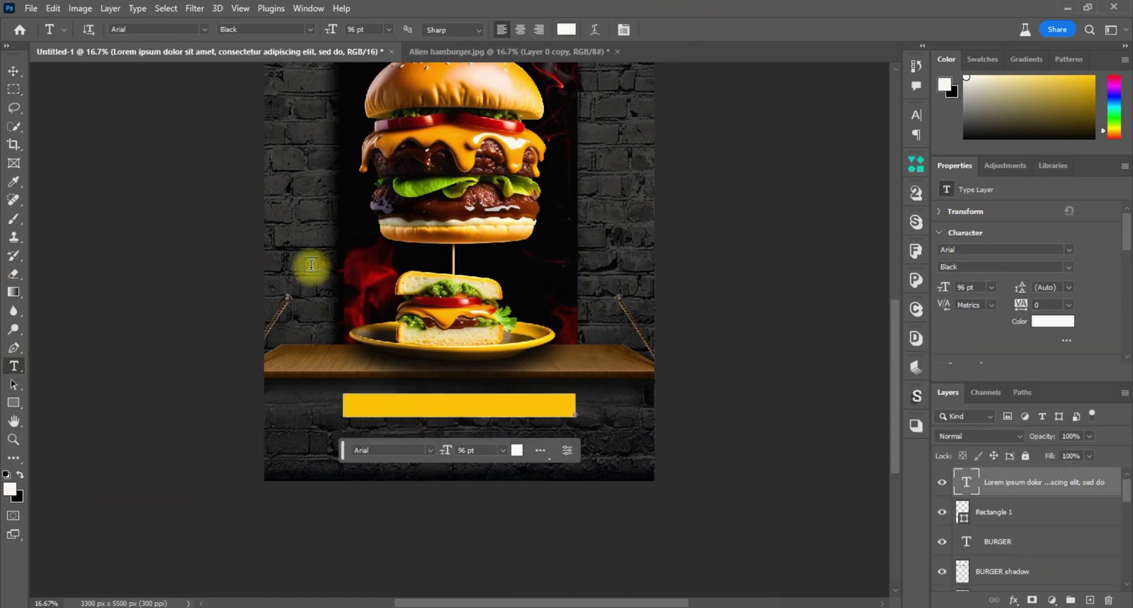
left_click(286, 264)
type("Free Del")
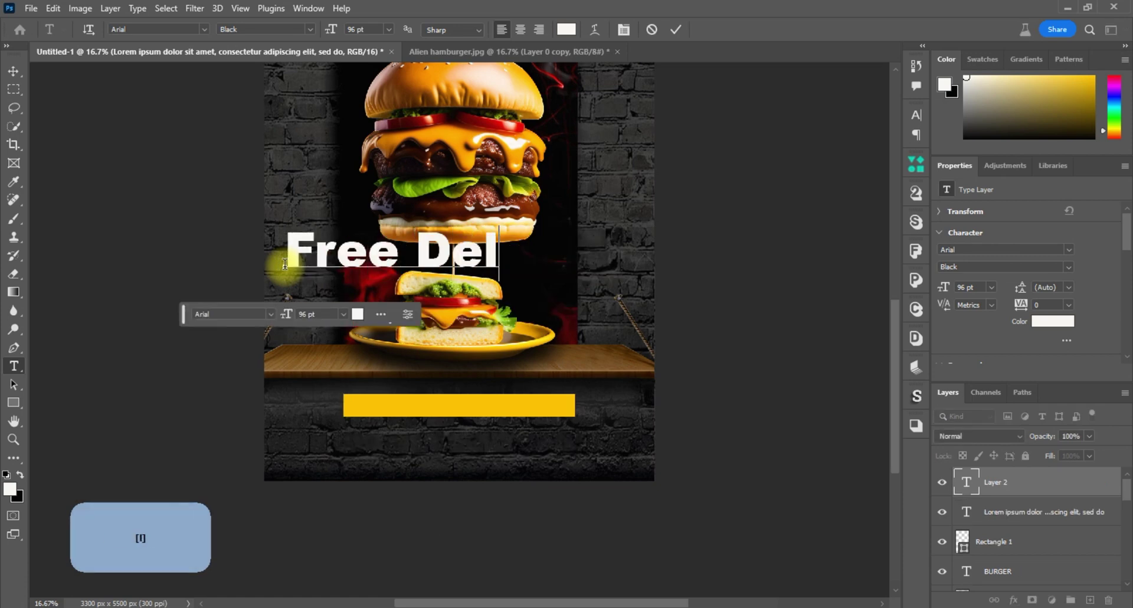
left_click(1033, 597)
left_click(500, 245)
type("ivery ")
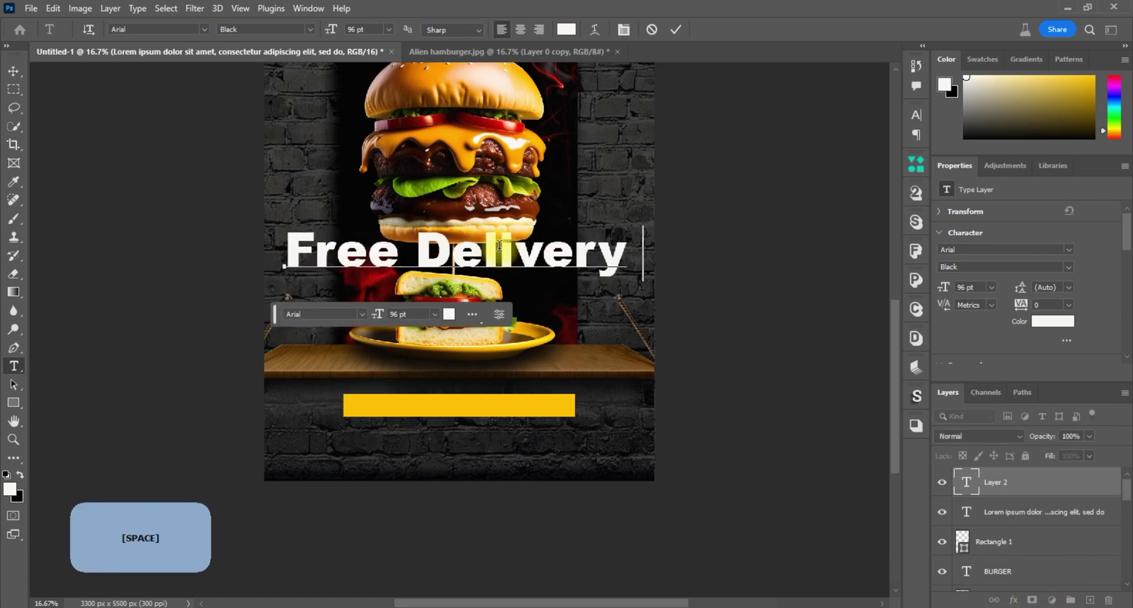
type("all over the city")
left_click(676, 29)
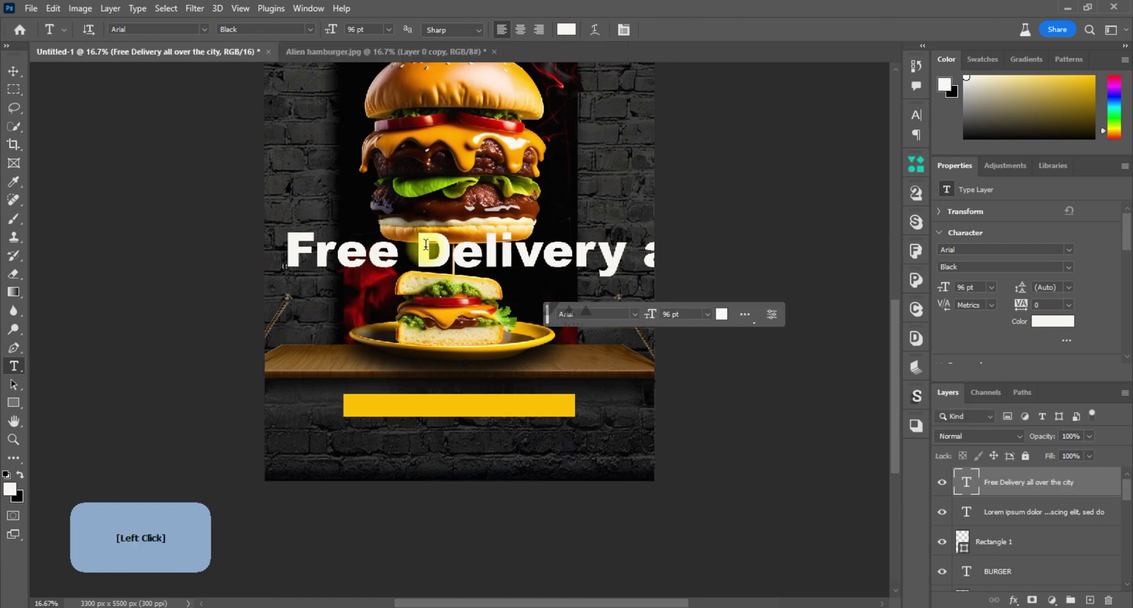
Set the delivery text to 24 pt and place it centred on the yellow rectangle.
left_click(712, 314)
left_click(687, 438)
key("v")
left_click_drag(454, 267, 512, 407)
left_click(488, 447)
left_click(516, 365)
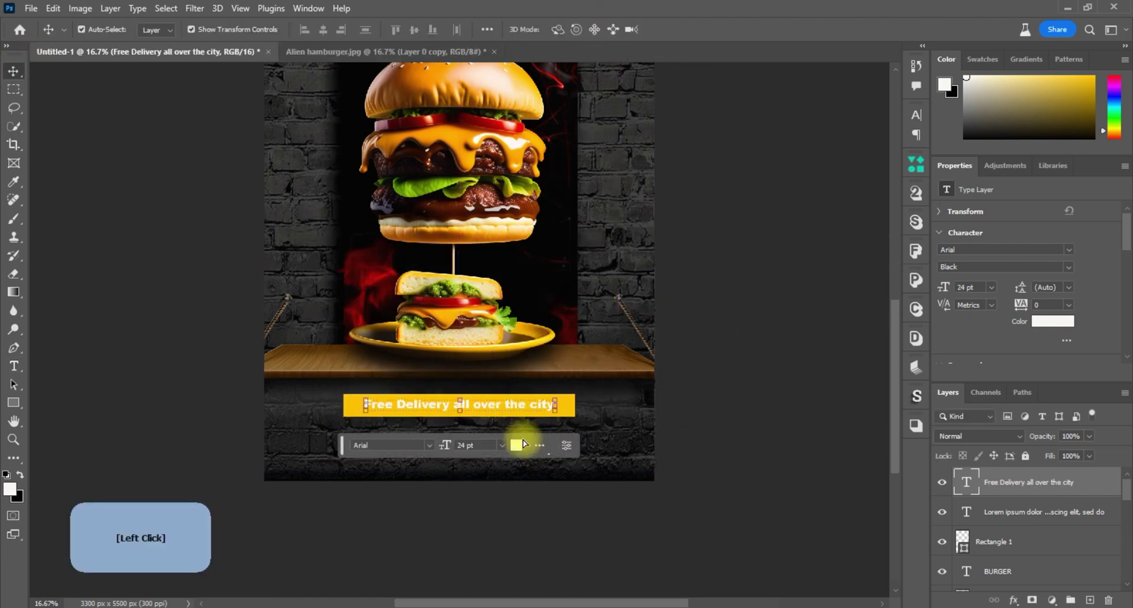
Scale the delivery text up to about 105.8% and centre it on the yellow rectangle.
scroll(895, 361, "down", 2)
key("ctrl+plus")
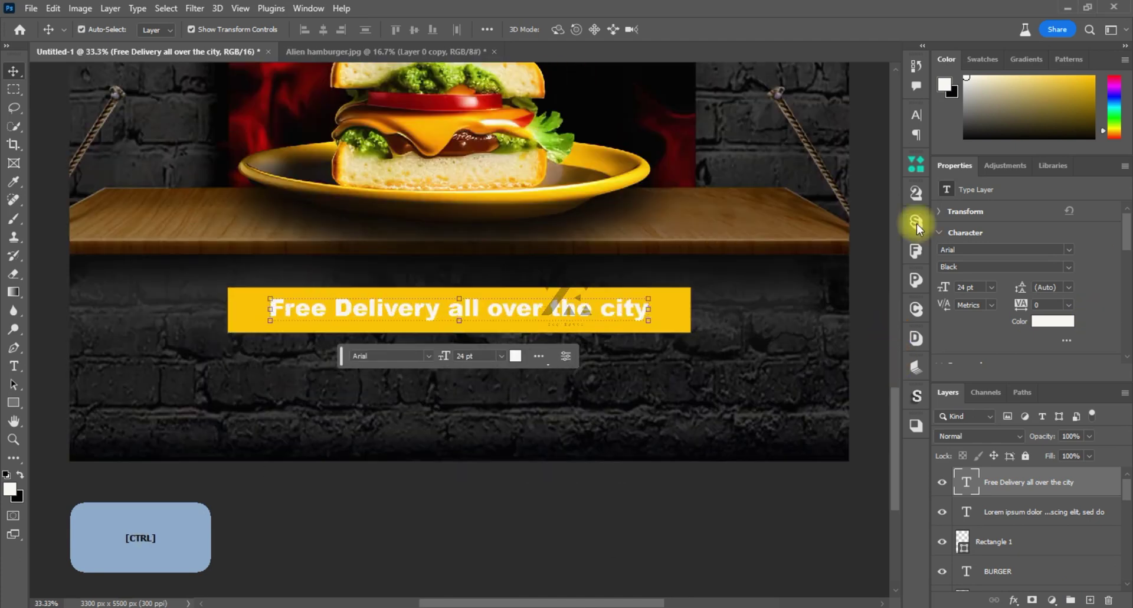
left_click_drag(651, 323, 671, 324)
left_click_drag(579, 309, 568, 309)
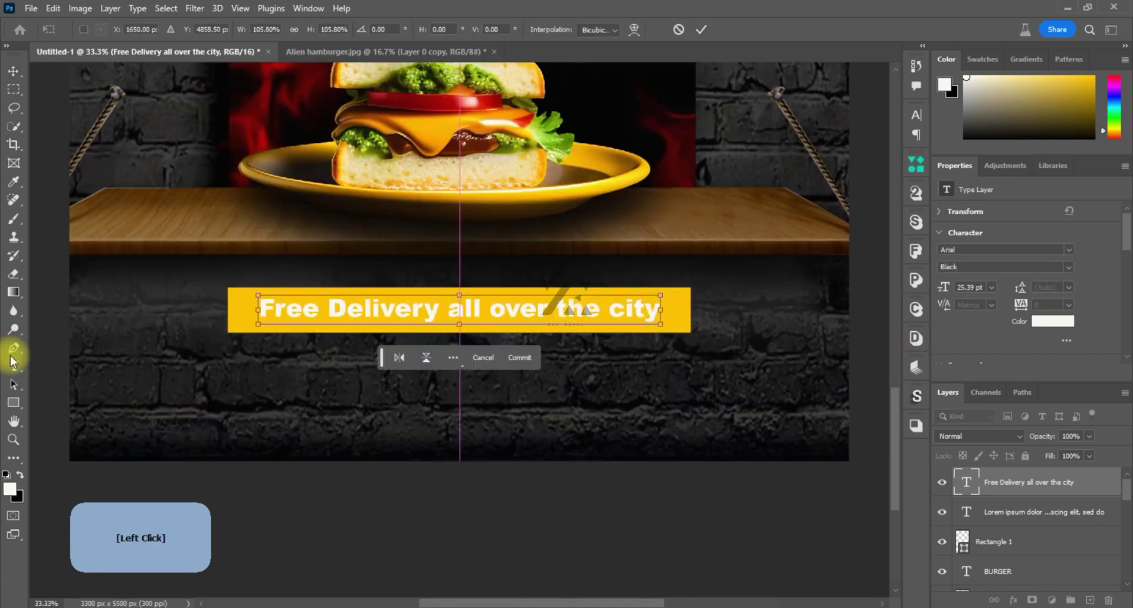
Capitalise the remaining words so the line reads "Free Delivery All Over The City" and keep it centred.
left_click(13, 366)
left_click(462, 311)
type("A")
left_click(508, 308)
key("BackSpace")
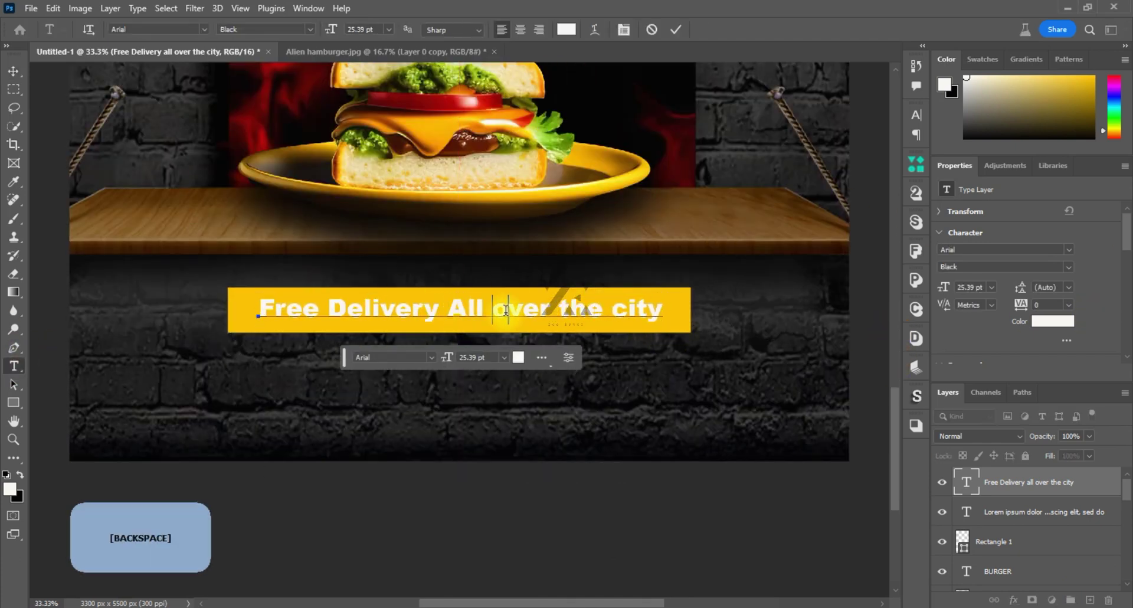
type("O")
left_click(568, 308)
key("BackSpace")
type("T")
key("BackSpace")
type("C")
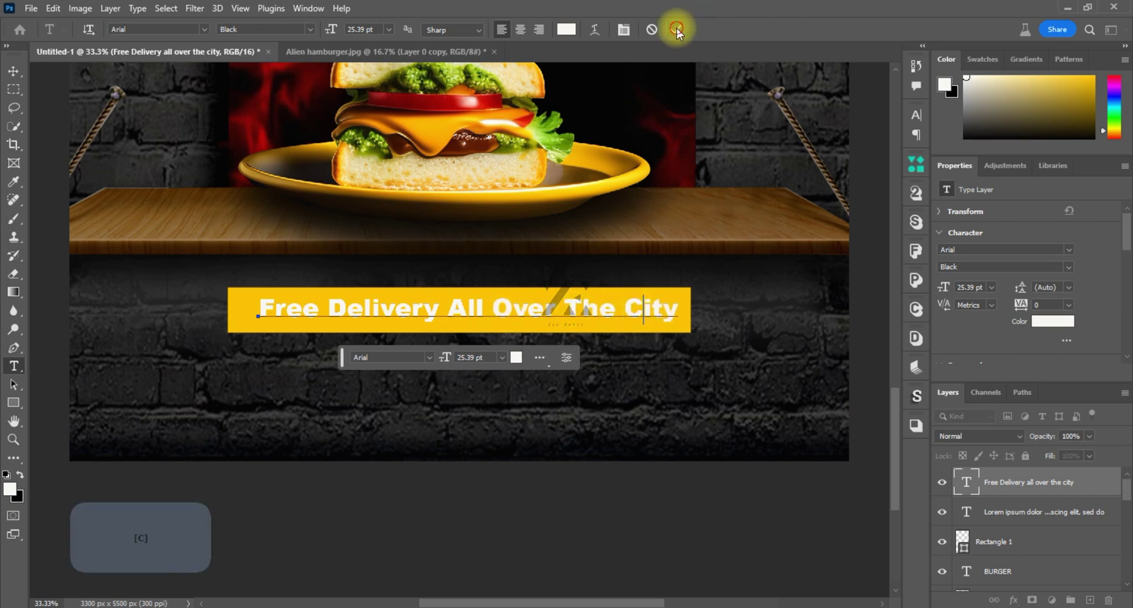
left_click(676, 29)
left_click(13, 71)
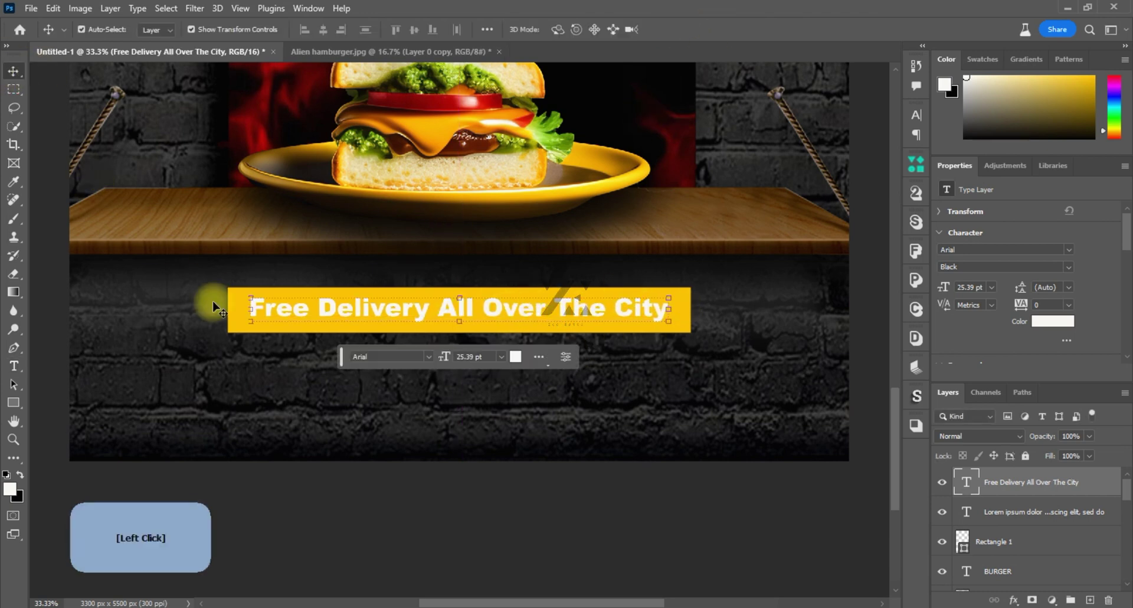
Increase the corner radius of the yellow rectangle until both ends are fully rounded like a pill.
left_click(232, 322)
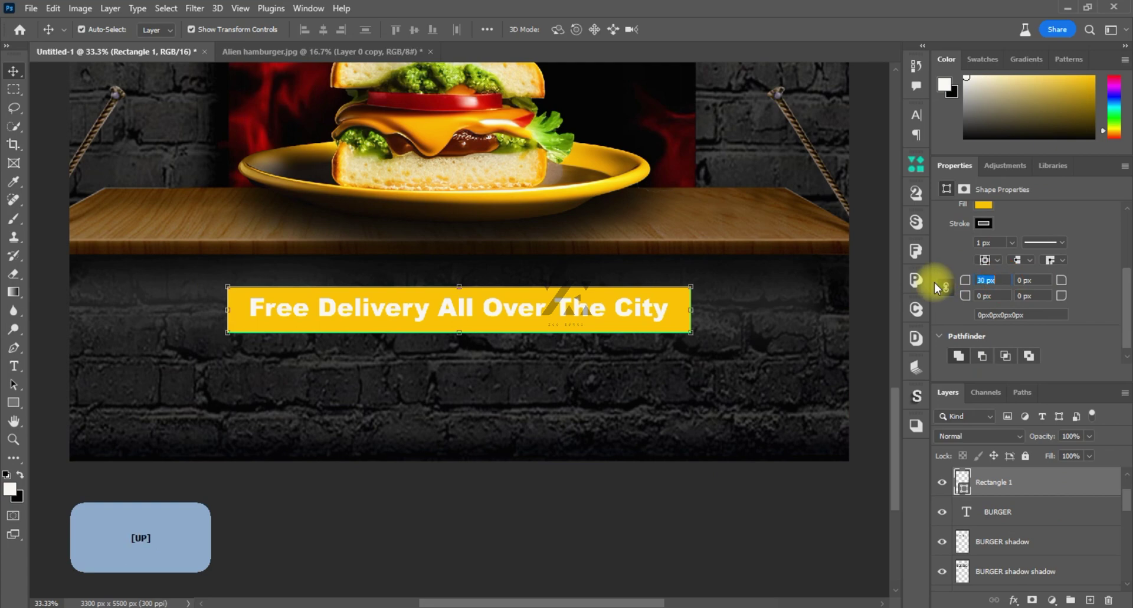
key("Up")
key("Up")
key("Up")
key("Up")
key("Up")
key("Up")
key("Up")
key("Up")
key("Up")
key("Up")
key("Up")
key("Up")
key("Up")
key("Up")
key("Up")
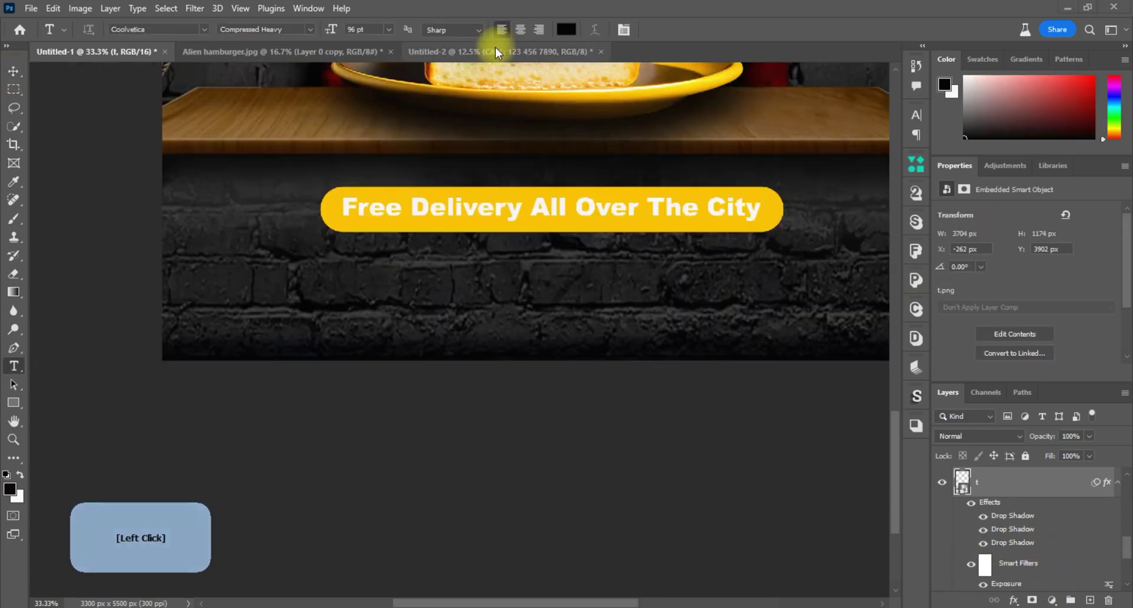
Bring the ONE DRINK FREE text from the Untitled-2 document onto the poster's lower bricks and set it to 30 pt.
left_click(498, 50)
left_click_drag(482, 208, 314, 525)
left_click_drag(895, 413, 895, 490)
left_click(357, 281)
left_click(344, 366)
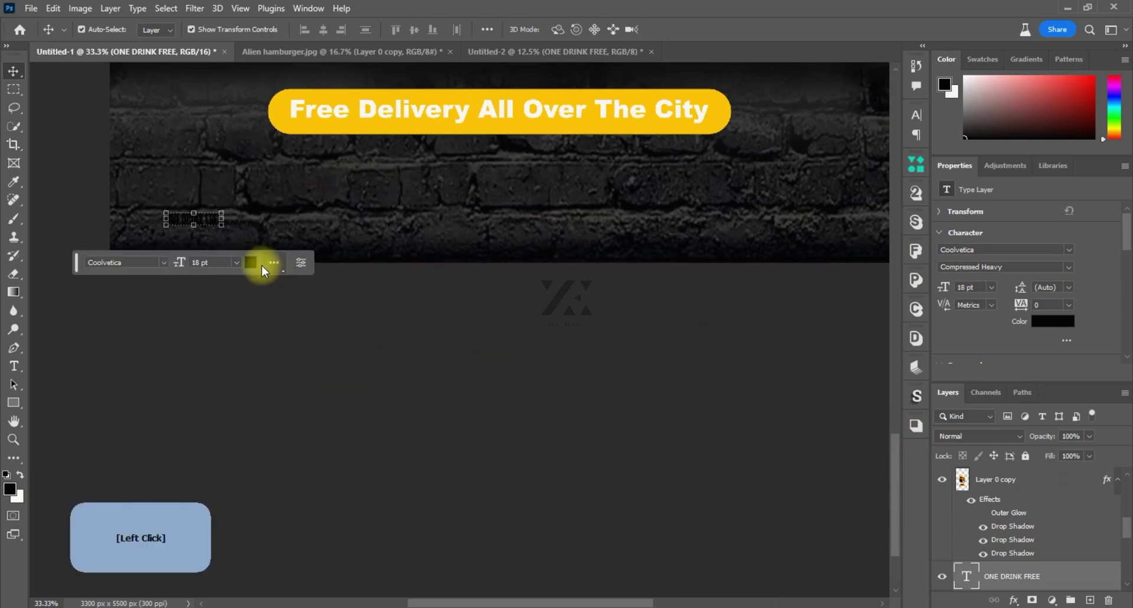
left_click(255, 265)
left_click(232, 402)
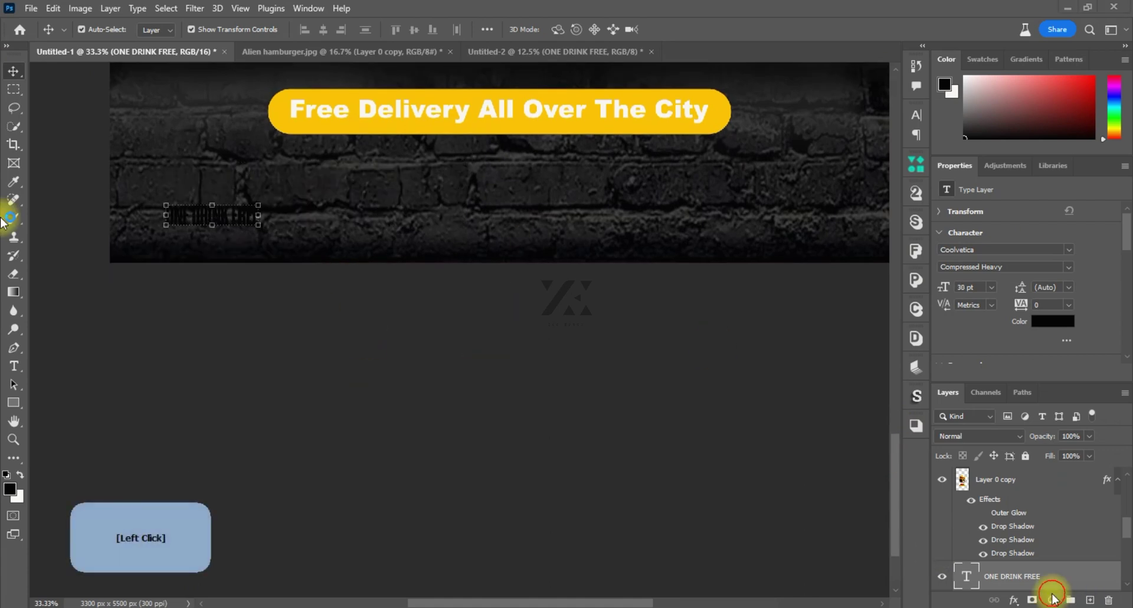
Colour the ONE DRINK FREE text white and move it just below the left end of the yellow bar.
left_click(15, 366)
triple_click(237, 213)
left_click(20, 474)
left_click(676, 29)
left_click(13, 71)
left_click_drag(216, 217, 233, 170)
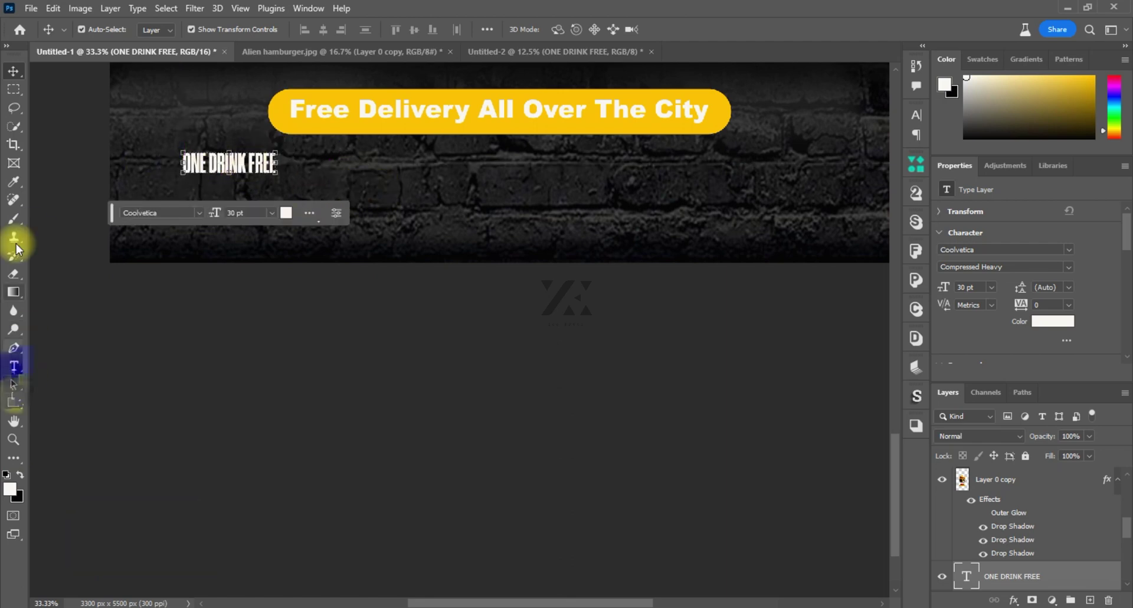
Bring the FREE PARKING text from the Untitled-2 document onto the poster below the yellow bar and set it to 30 pt.
left_click(14, 366)
left_click(593, 51)
left_click(14, 72)
left_click_drag(442, 288, 478, 520)
left_click(513, 576)
left_click(491, 493)
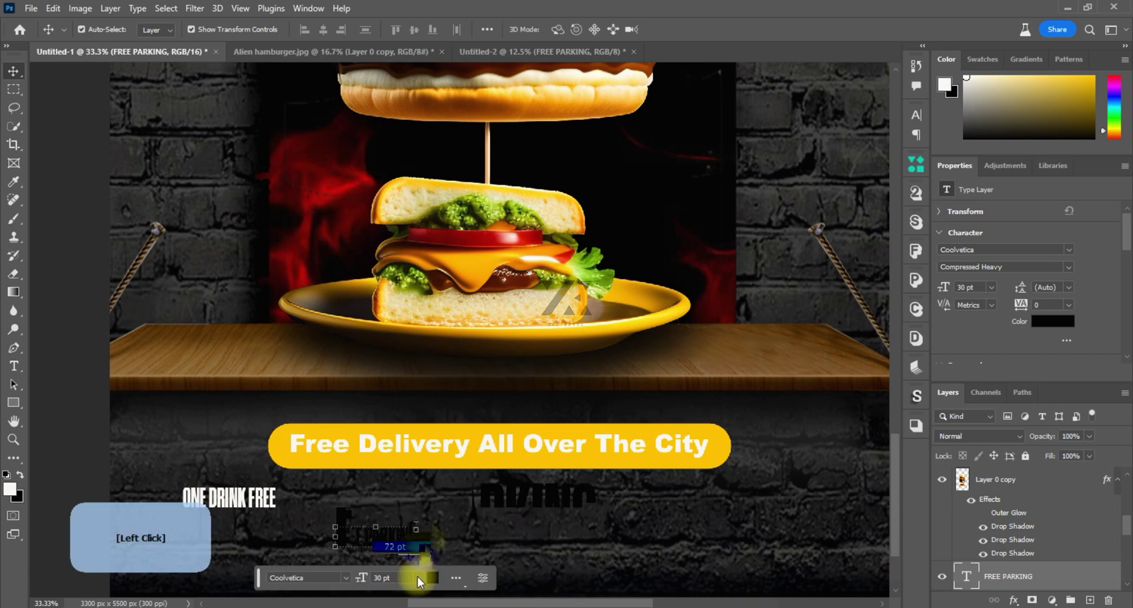
Place FREE PARKING level with ONE DRINK FREE under the bar's middle and shift ONE DRINK FREE right to reduce the gap.
left_click(412, 532)
left_click_drag(399, 541, 446, 495)
left_click(439, 551)
left_click(445, 523)
left_click_drag(248, 499, 301, 498)
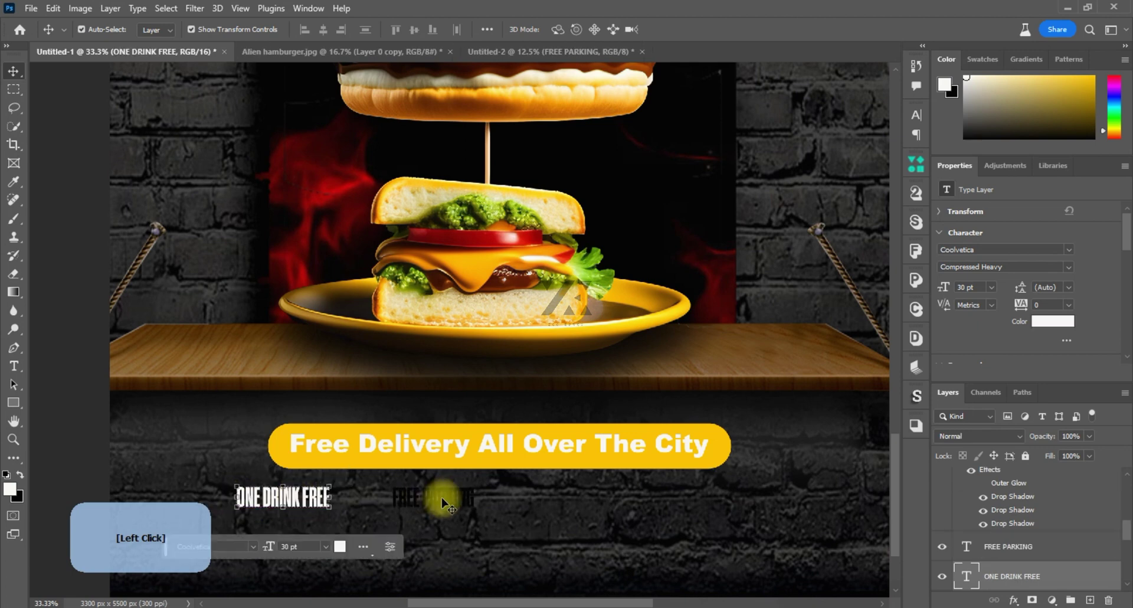
Try a larger font size on the FREE PARKING text.
left_click(442, 502)
left_click(479, 546)
left_click(465, 501)
left_click(325, 497)
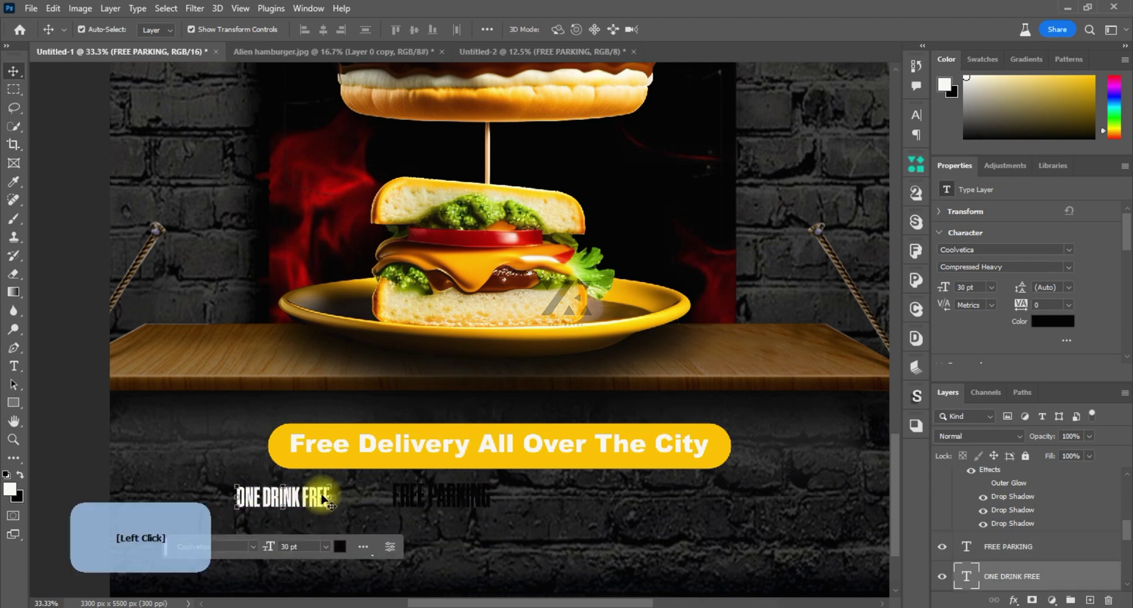
left_click(459, 494)
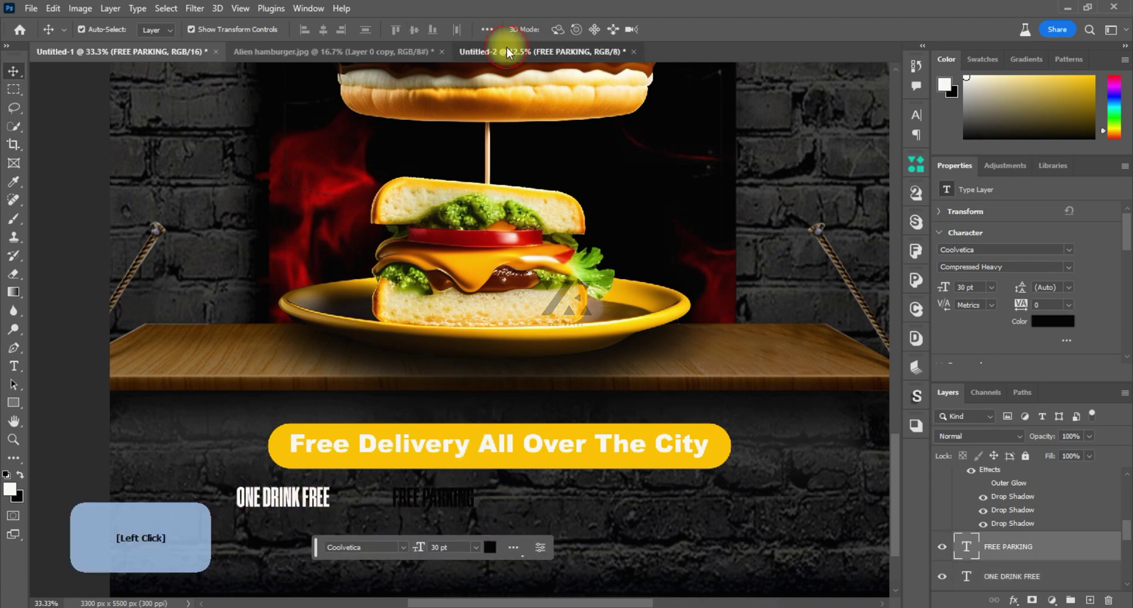
Bring the OPEN AT 9 PM text from Untitled-2, set it to 30 pt and align it to the right of FREE PARKING.
left_click(507, 46)
left_click_drag(451, 302, 610, 495)
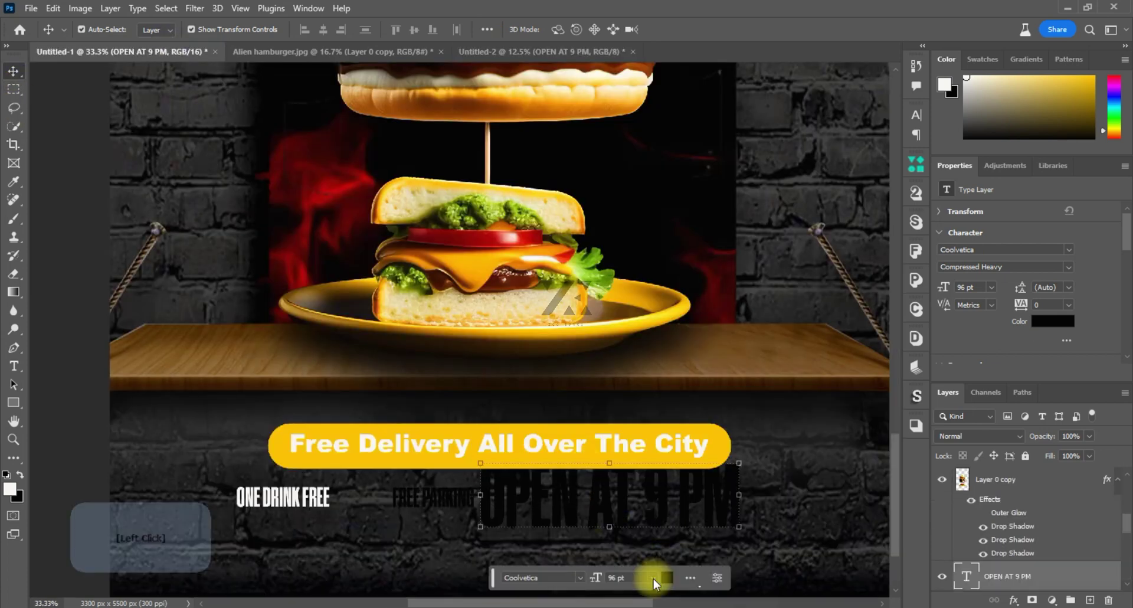
left_click(654, 579)
left_click(635, 513)
left_click_drag(535, 516, 590, 496)
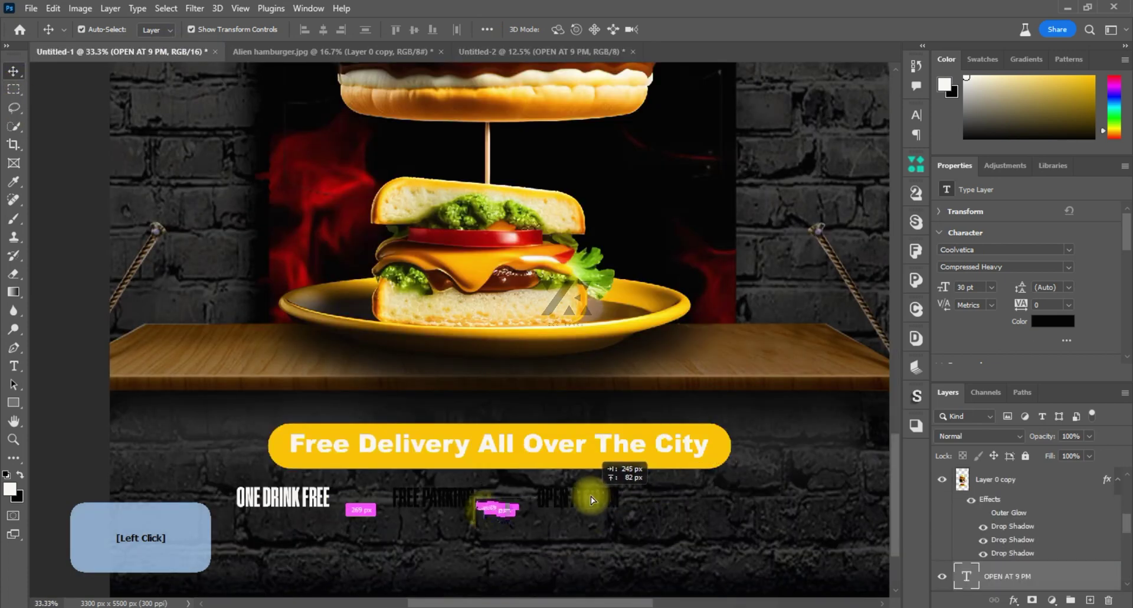
Colour the OPEN AT 9 PM text white and select the FREE PARKING text.
left_click(635, 547)
left_click(716, 192)
left_click(975, 147)
left_click(462, 490)
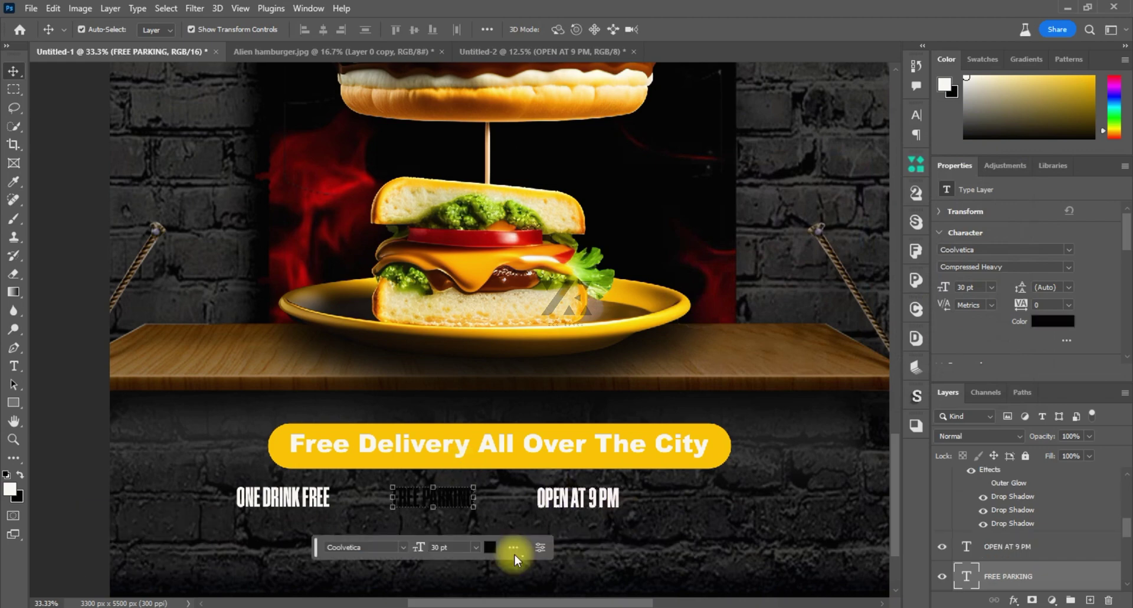
Colour the FREE PARKING text white and move OPEN AT 9 PM further right to widen the gap between them.
left_click(490, 548)
left_click(675, 157)
left_click(989, 150)
left_click_drag(602, 499, 748, 502)
Set the FREE PARKING text to 36 pt and centre it below the yellow delivery bar.
left_click(434, 496)
left_click(465, 547)
left_click(451, 485)
left_click_drag(456, 499, 499, 512)
Set the ONE DRINK FREE text to 36 pt and shift it level with FREE PARKING.
left_click(311, 496)
left_click(356, 550)
left_click(331, 498)
left_click(356, 551)
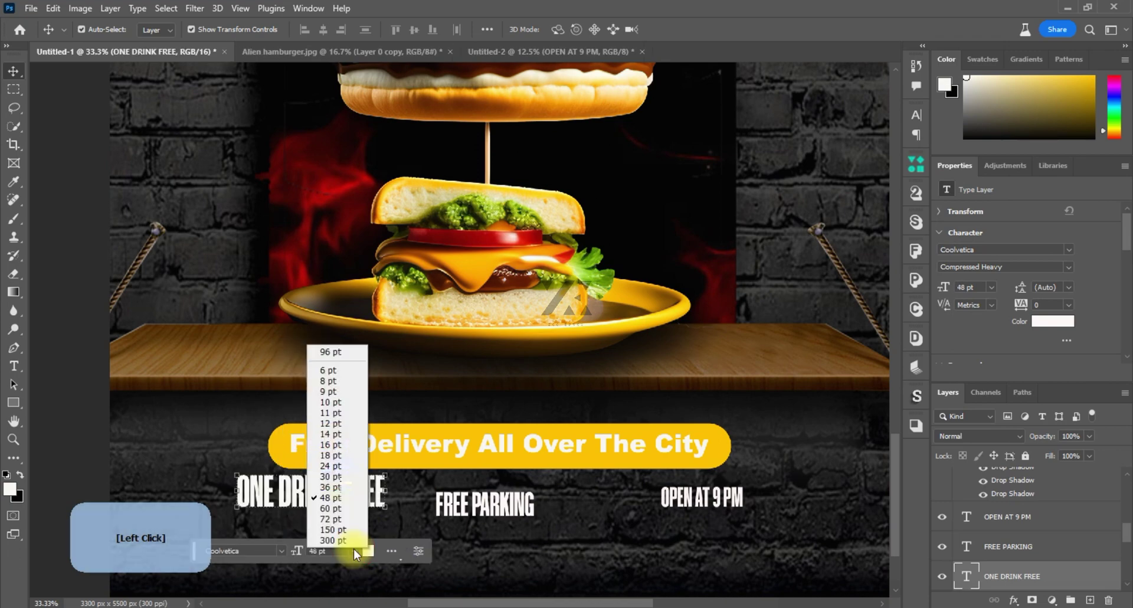
left_click(330, 487)
left_click_drag(301, 499, 308, 508)
Set the OPEN AT 9 PM text to 36 pt and align its right end with the yellow bar's right edge.
left_click(702, 497)
left_click(747, 547)
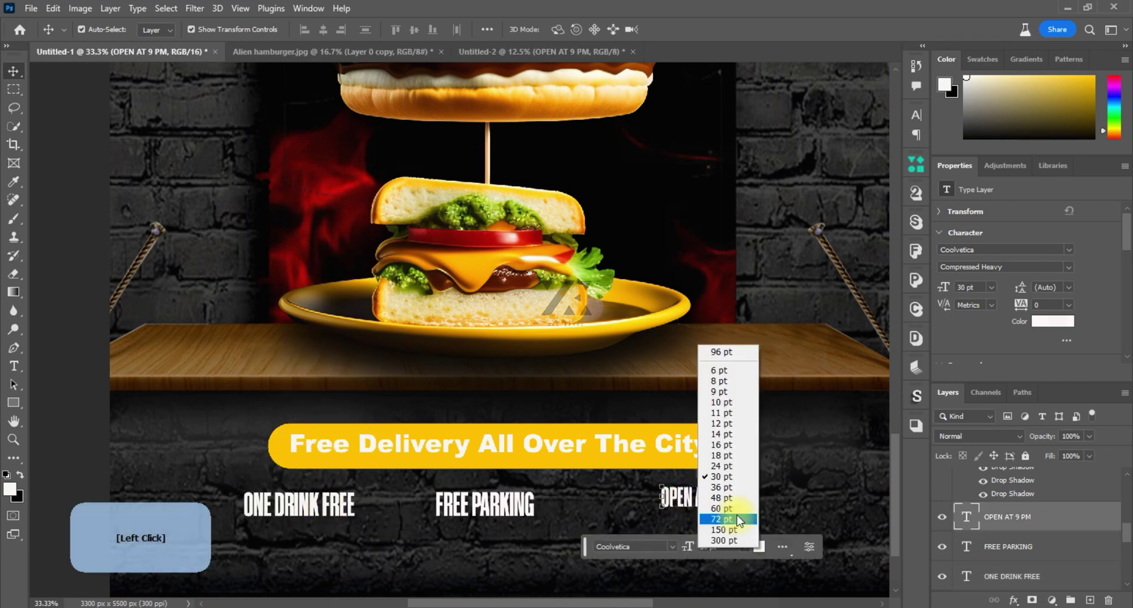
left_click(721, 487)
left_click_drag(709, 499, 683, 499)
Bring the street address text from Untitled-2 into the poster's lower left area and set it to 48 pt.
left_click(898, 467)
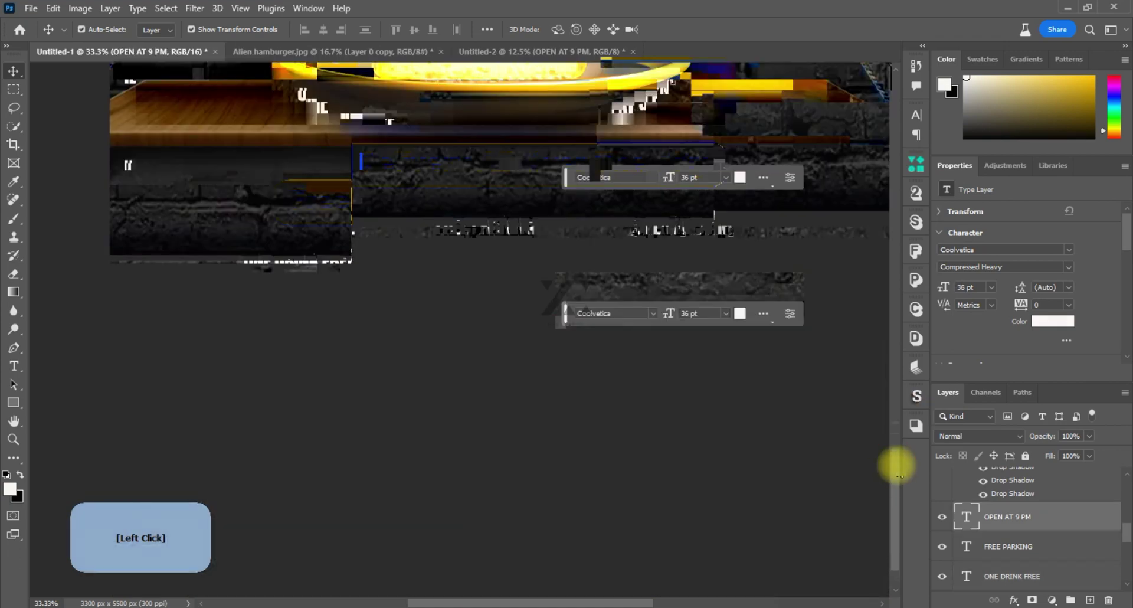
left_click(508, 50)
left_click_drag(460, 450, 321, 297)
left_click_drag(895, 490, 893, 463)
left_click(373, 362)
left_click(355, 521)
left_click(239, 352)
left_click(222, 523)
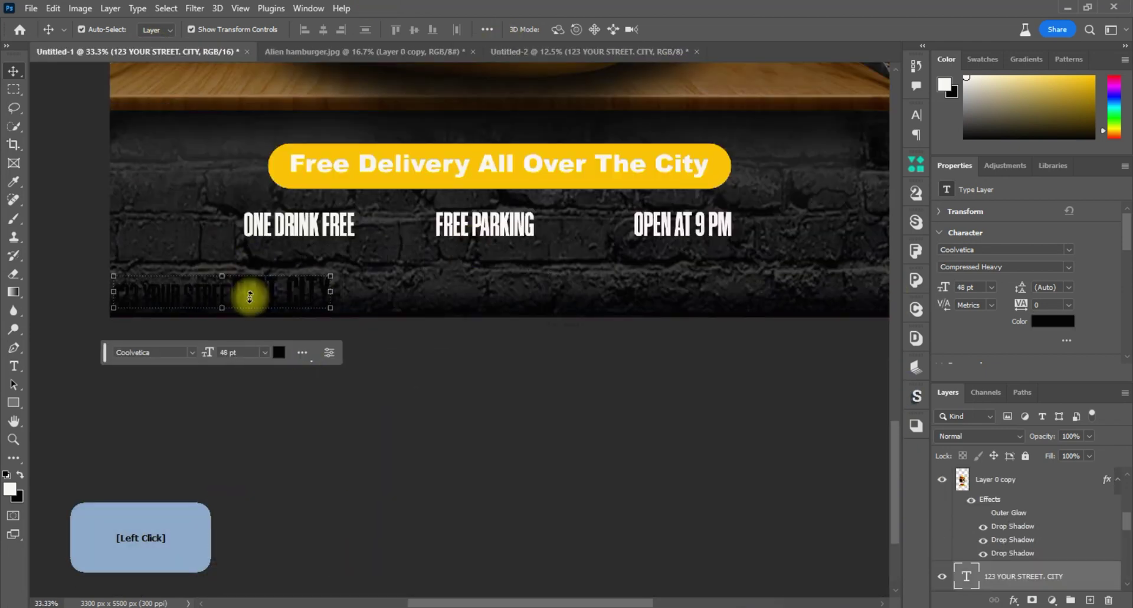
Align the street address text under ONE DRINK FREE and colour it off-white (f9f5f5).
left_click_drag(250, 297, 384, 272)
left_click(409, 335)
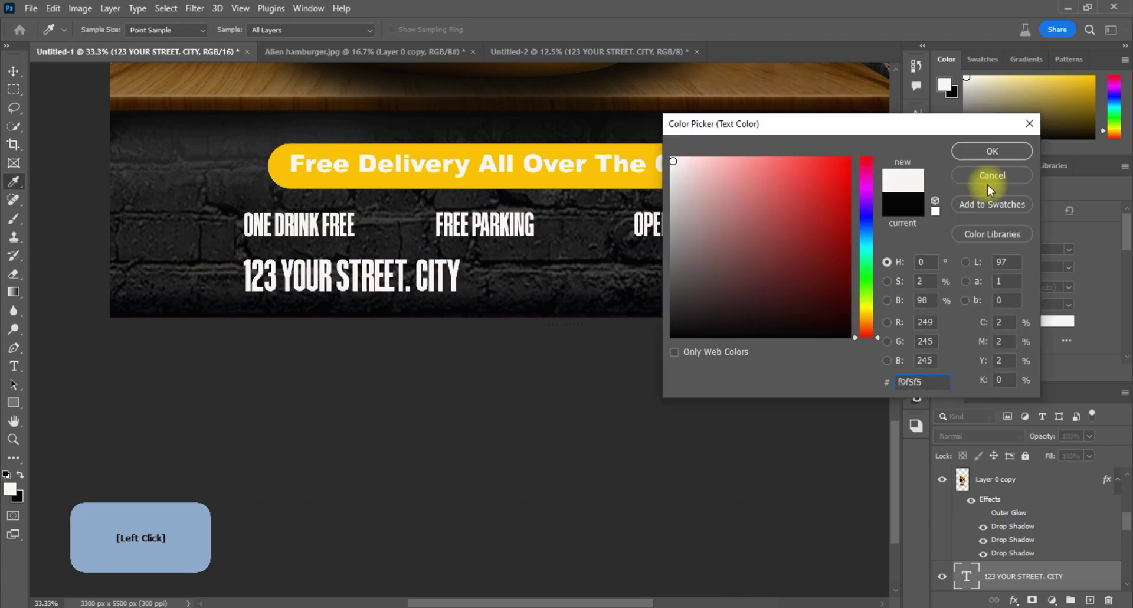
left_click(992, 151)
Bring the CALL phone number text from Untitled-2, place it right of the address at 48 pt and colour it white.
left_click(608, 52)
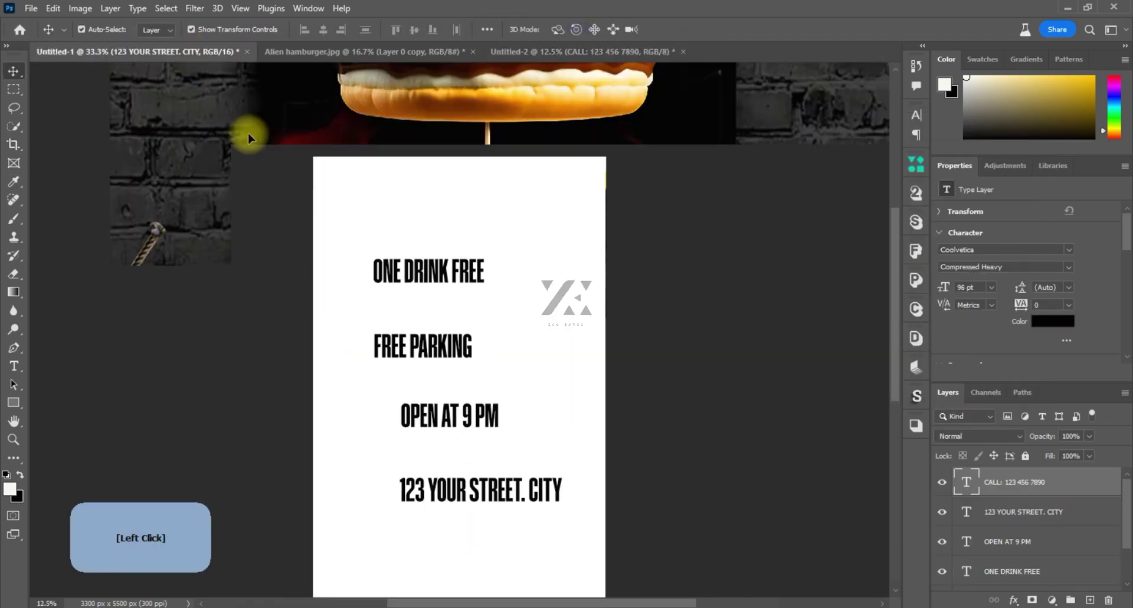
left_click_drag(248, 138, 779, 458)
left_click_drag(895, 354, 898, 454)
mouse_move(655, 236)
left_mouse_down()
mouse_move(653, 280)
mouse_move(664, 239)
left_mouse_up()
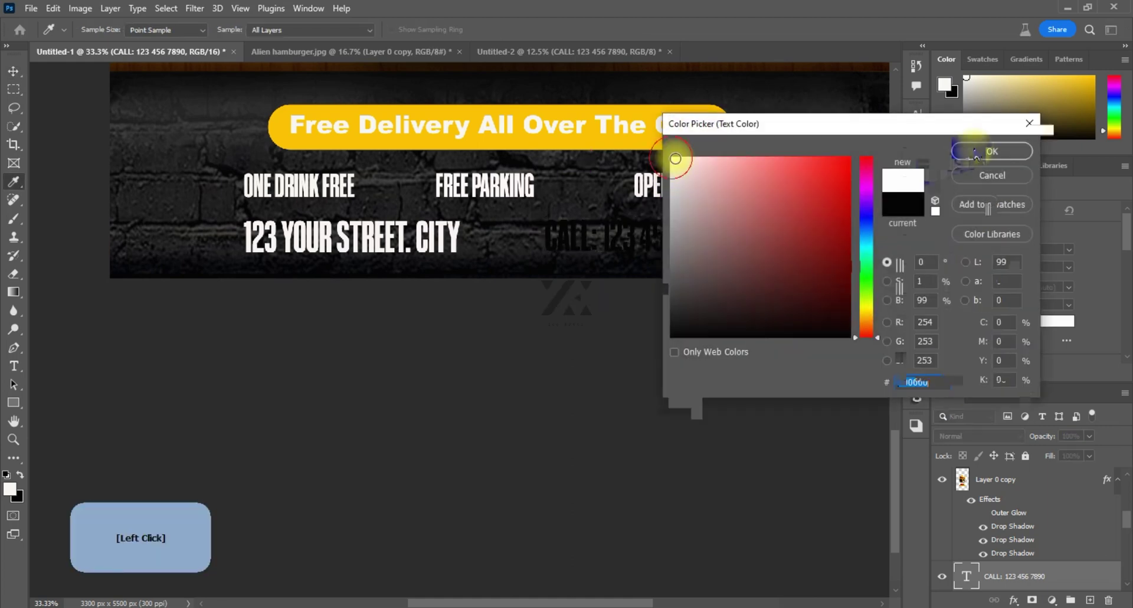
Deselect the text and examine the whole poster's layout from the title down to the contact line.
key("ctrl+minus")
key("ctrl+minus")
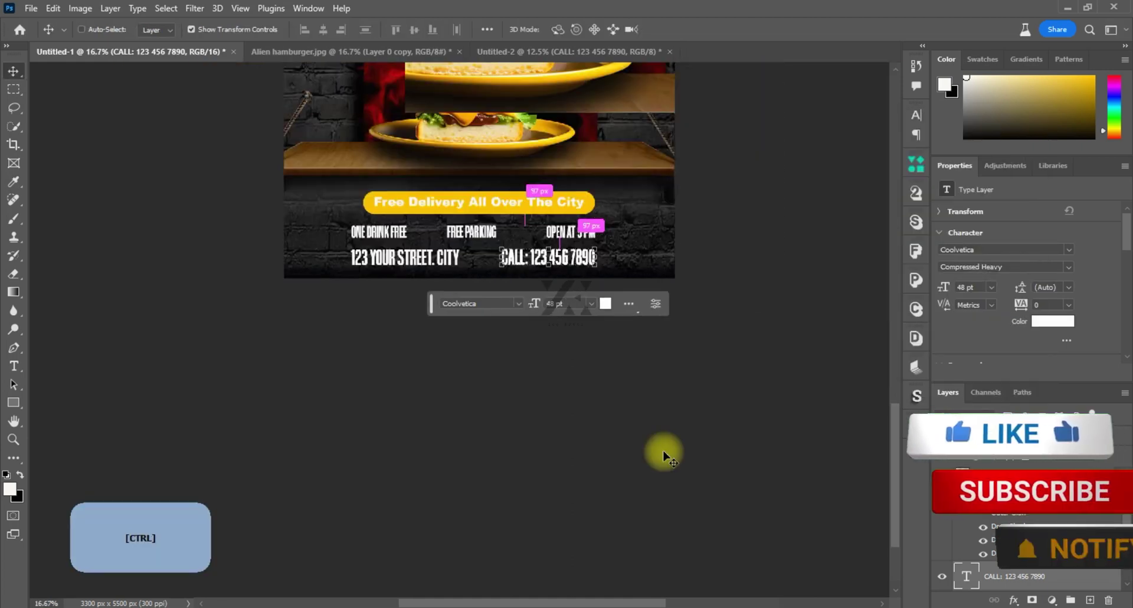
key("ctrl+minus")
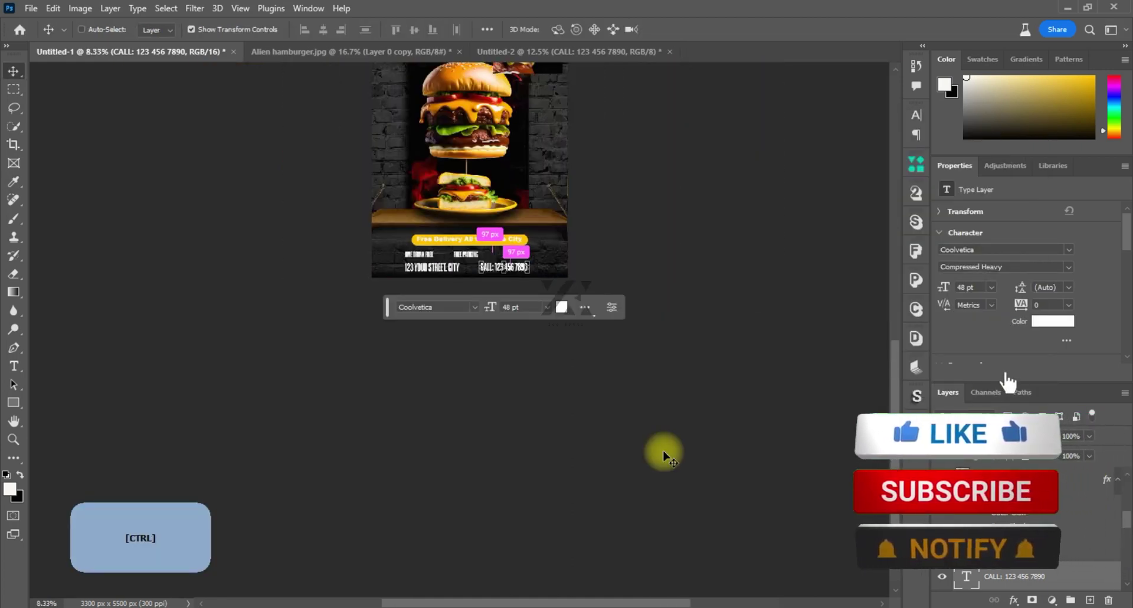
left_click_drag(895, 356, 892, 308)
left_click(615, 324)
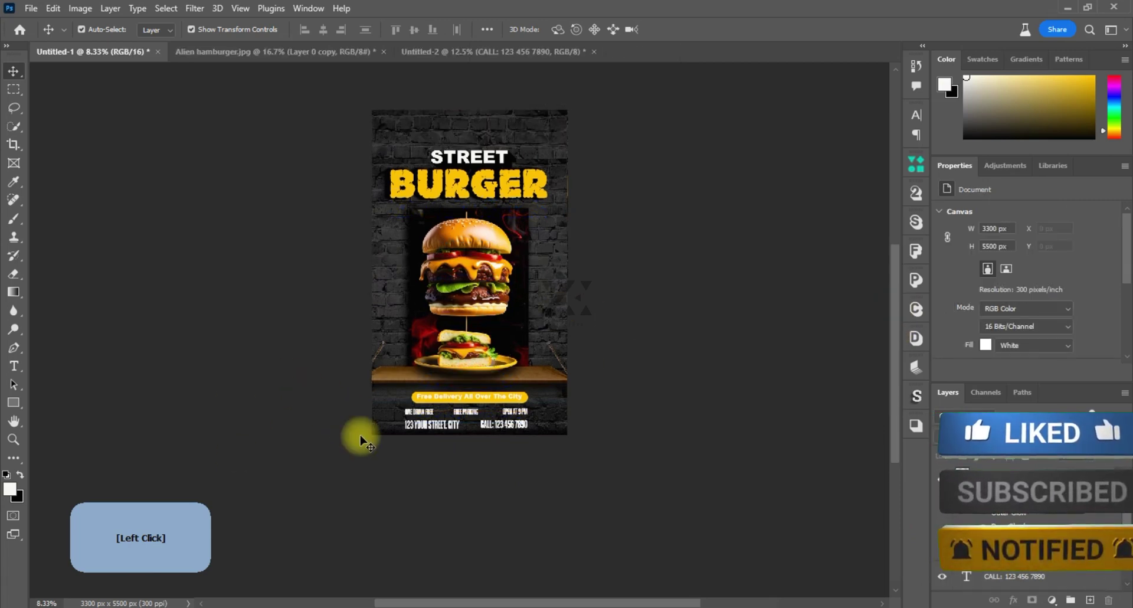
key("ctrl+plus")
key("ctrl+plus")
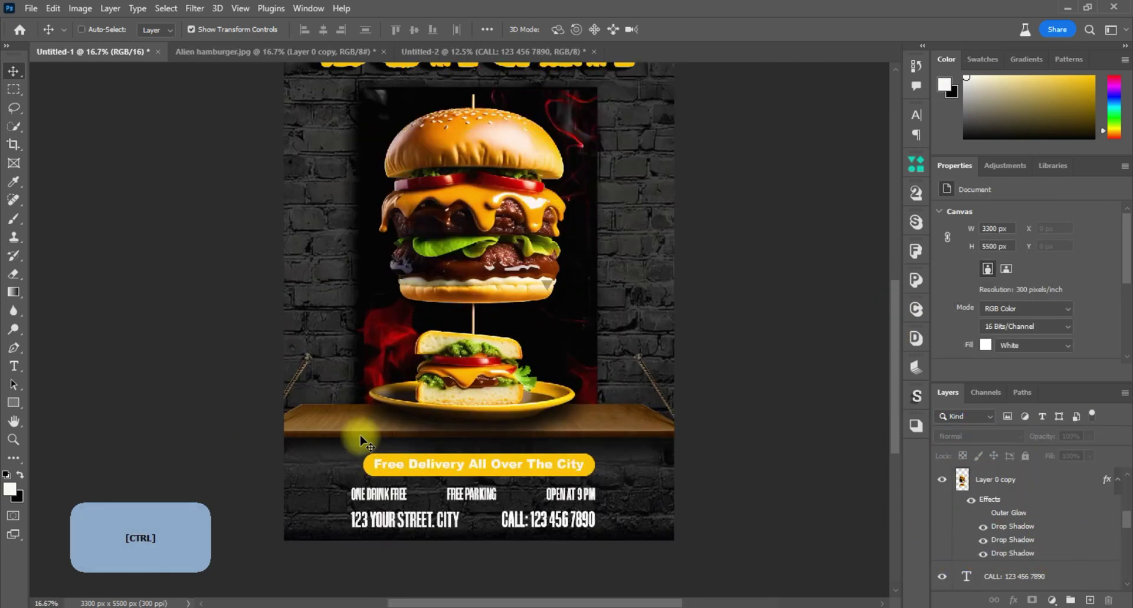
key("ctrl+minus")
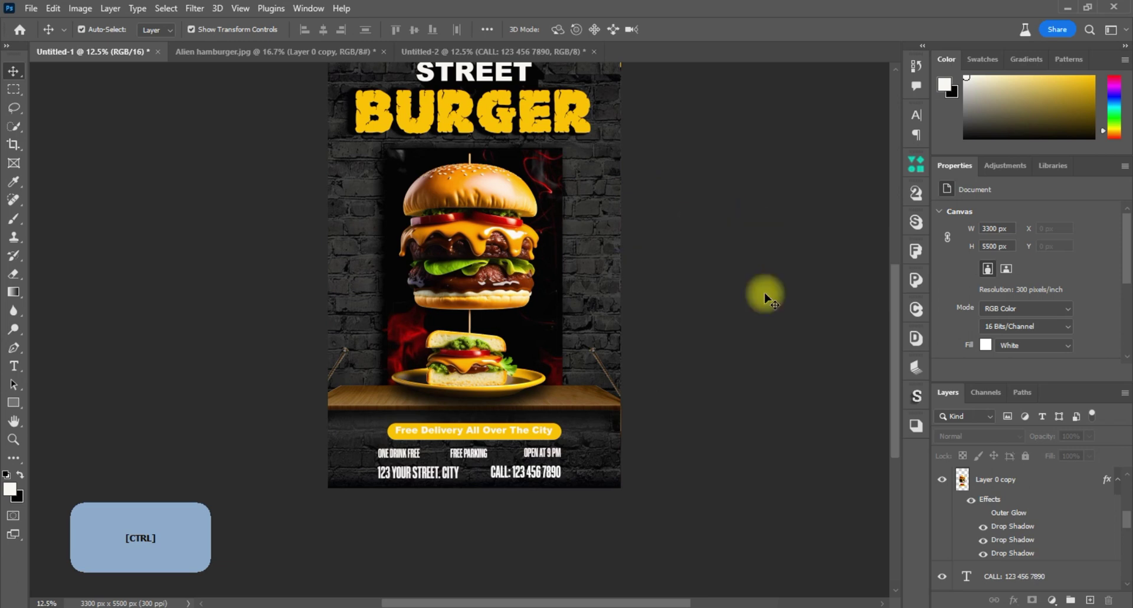
scroll(350, 378, "up", 3)
left_click(350, 379)
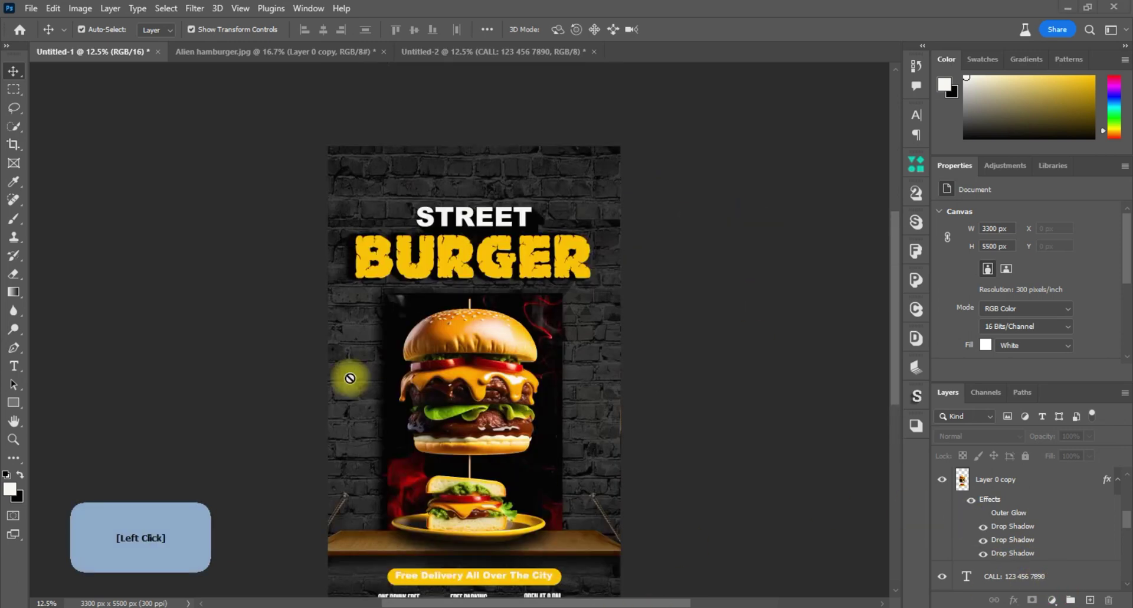
Draw a white circle about 520 px across in the poster's upper left corner with the Ellipse tool.
right_click(12, 399)
left_click(71, 399)
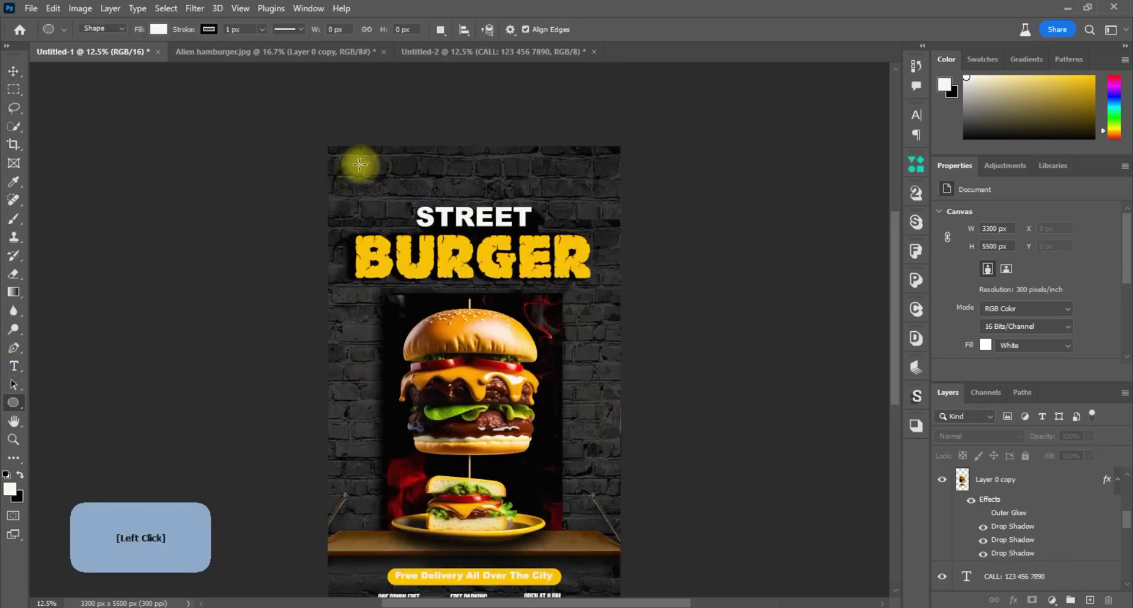
left_click_drag(354, 165, 371, 180)
left_click(13, 71)
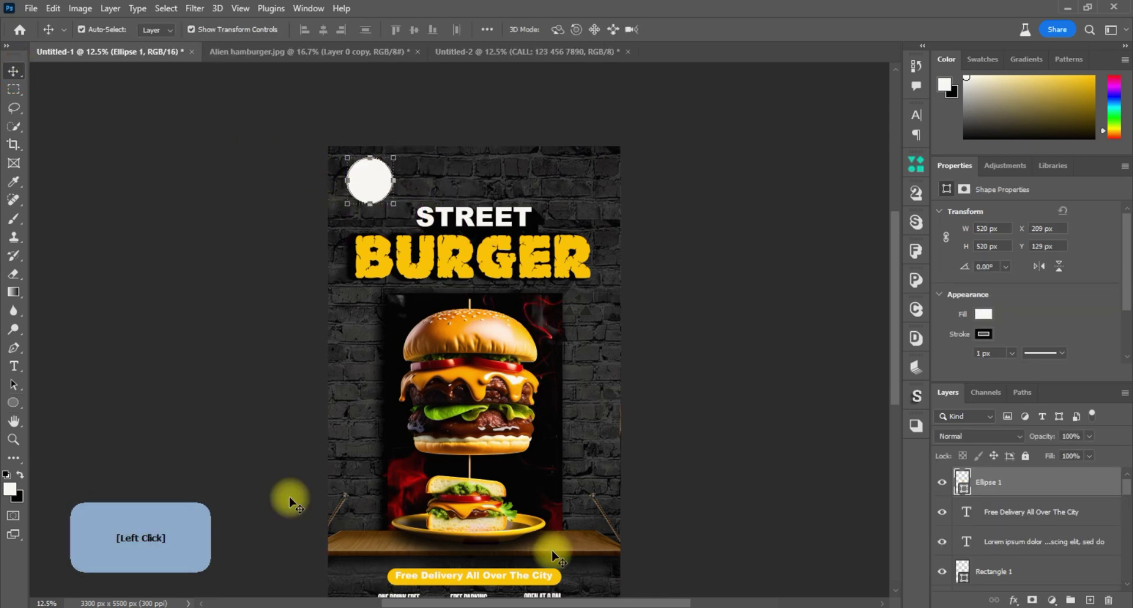
Set the foreground colour to golden yellow and fill the logo circle with that same yellow.
left_click(10, 488)
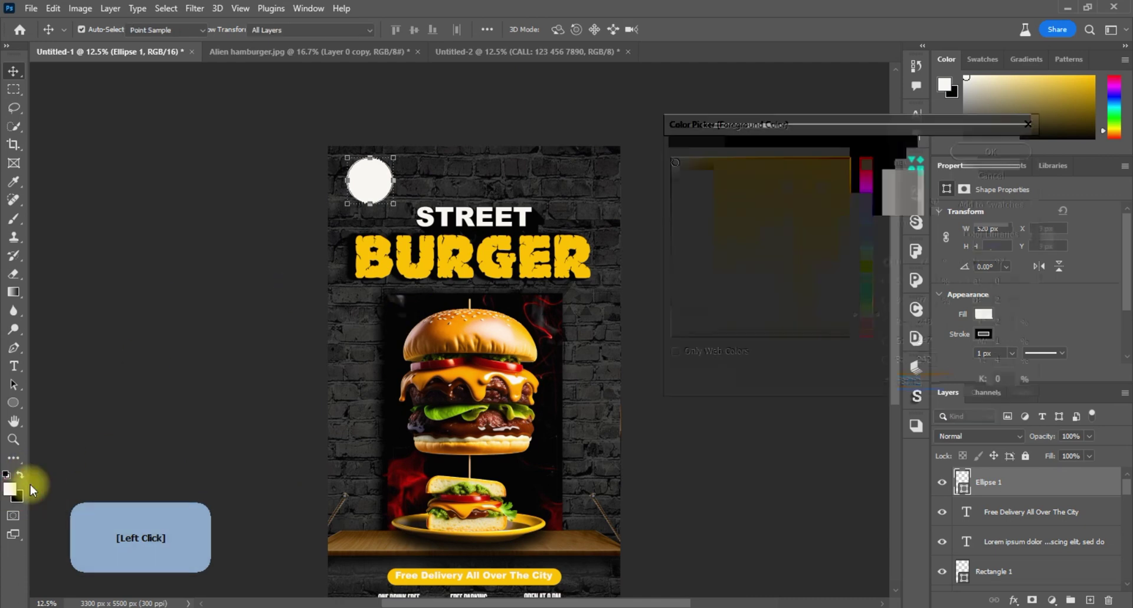
left_click(848, 161)
left_click(1004, 150)
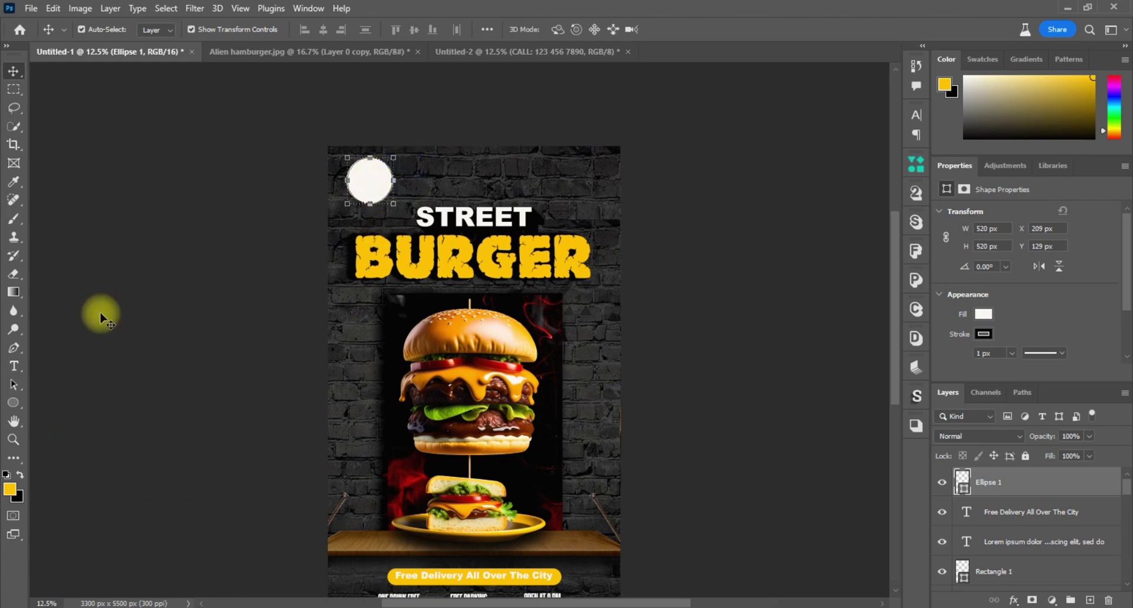
left_click(981, 314)
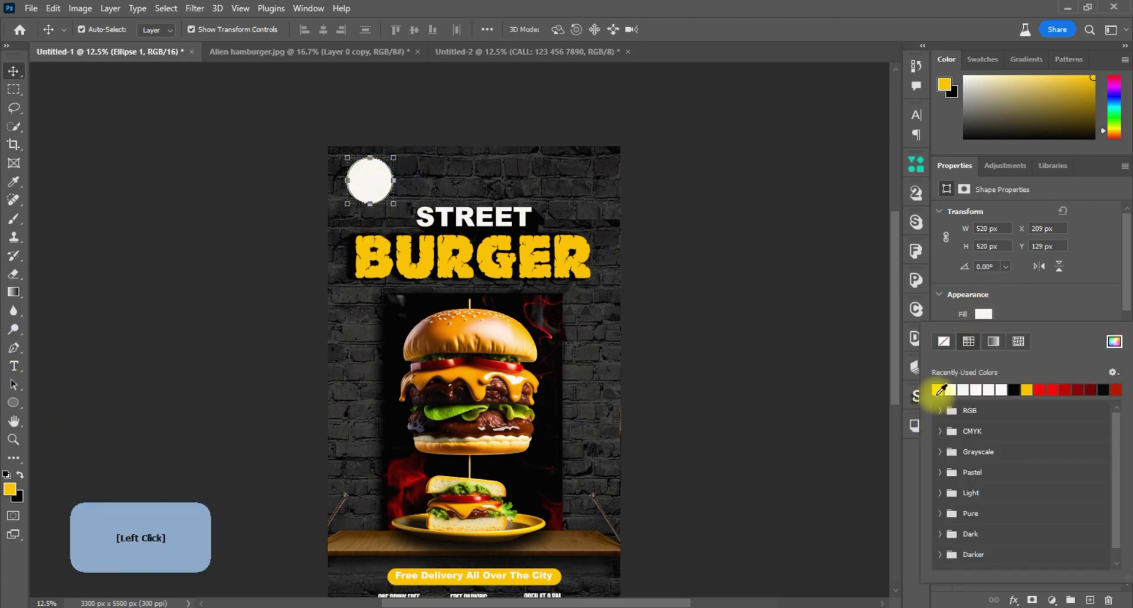
left_click(939, 391)
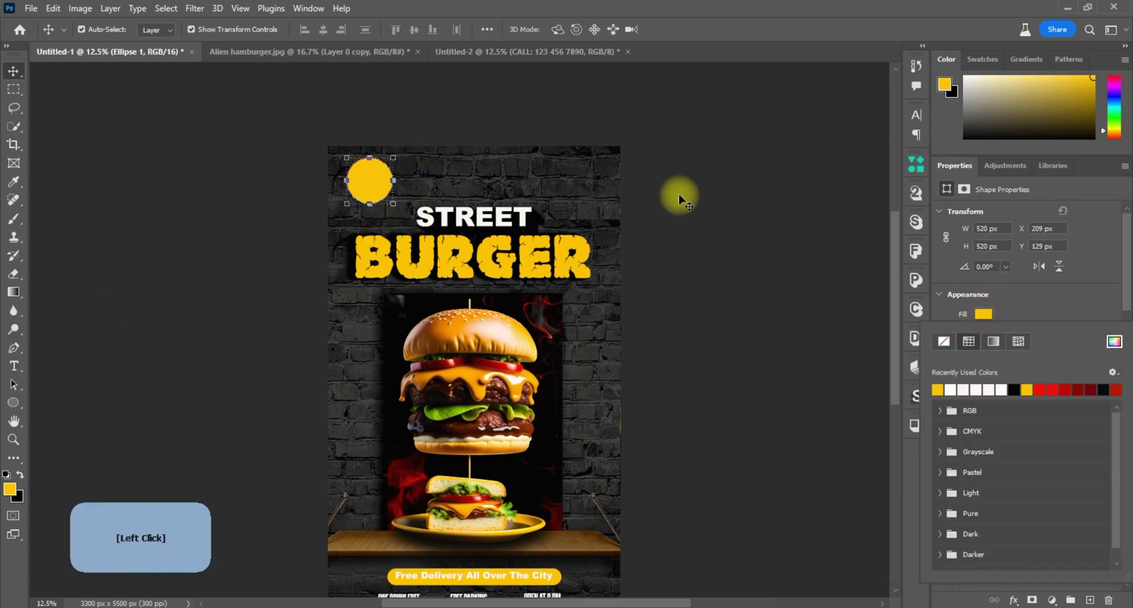
Add the text LOGO HERE to the right of the yellow circle and colour it near-white (fcfcfa).
left_click(16, 367)
left_click(75, 370)
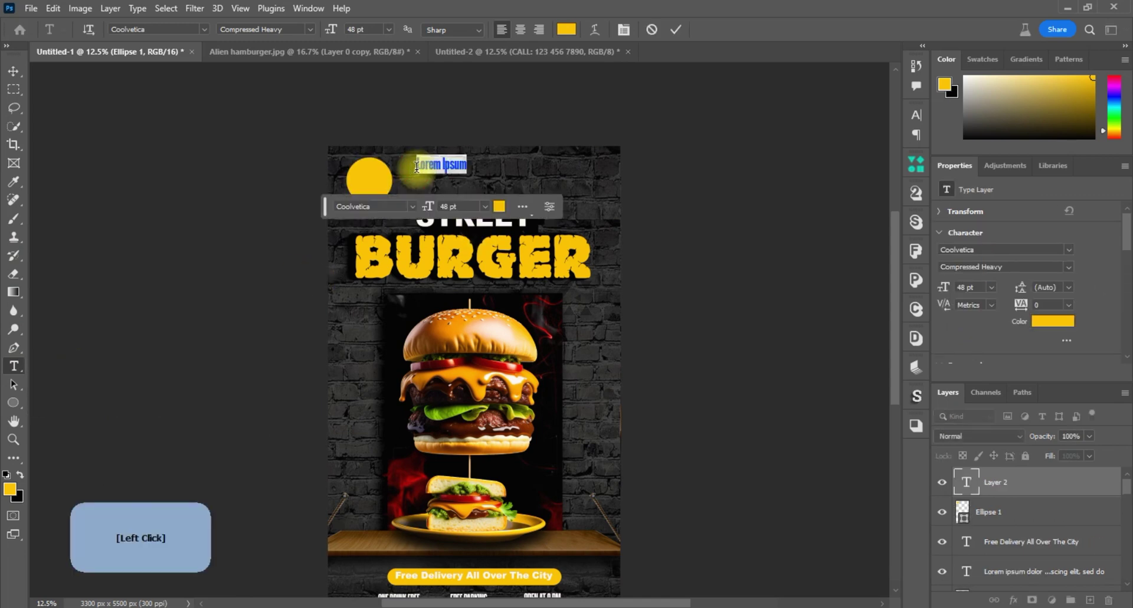
type("LG")
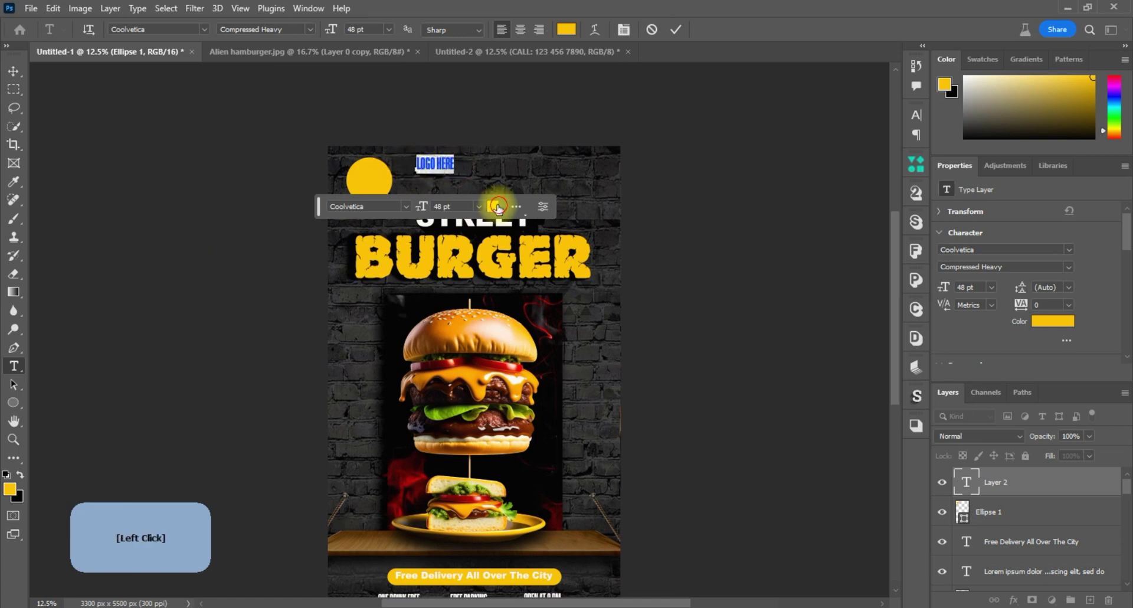
left_click(497, 207)
left_click(672, 161)
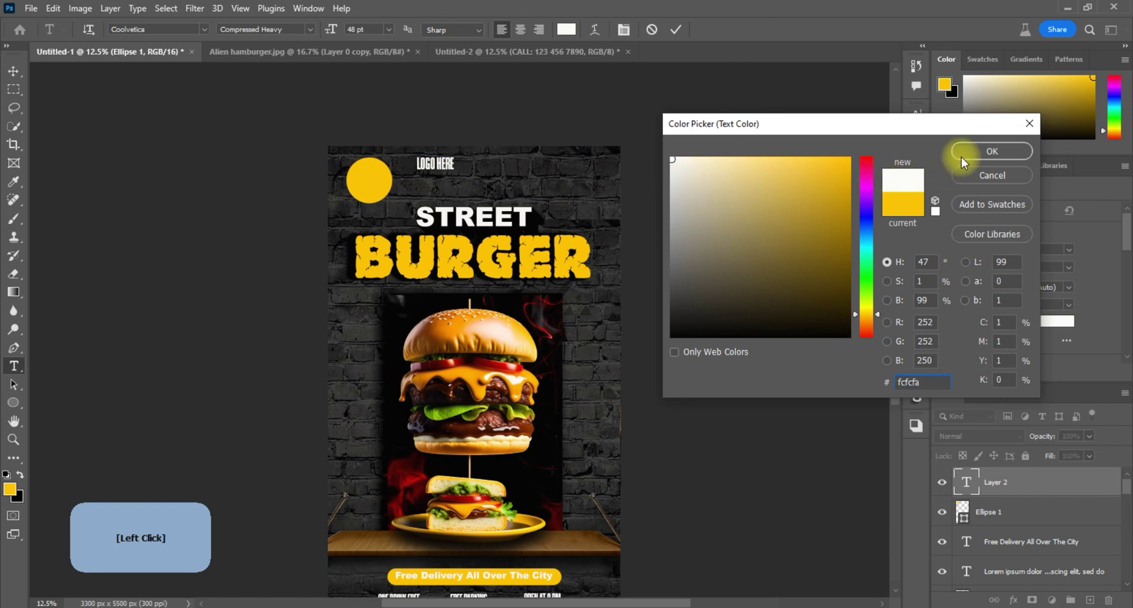
left_click(962, 154)
left_click(514, 69)
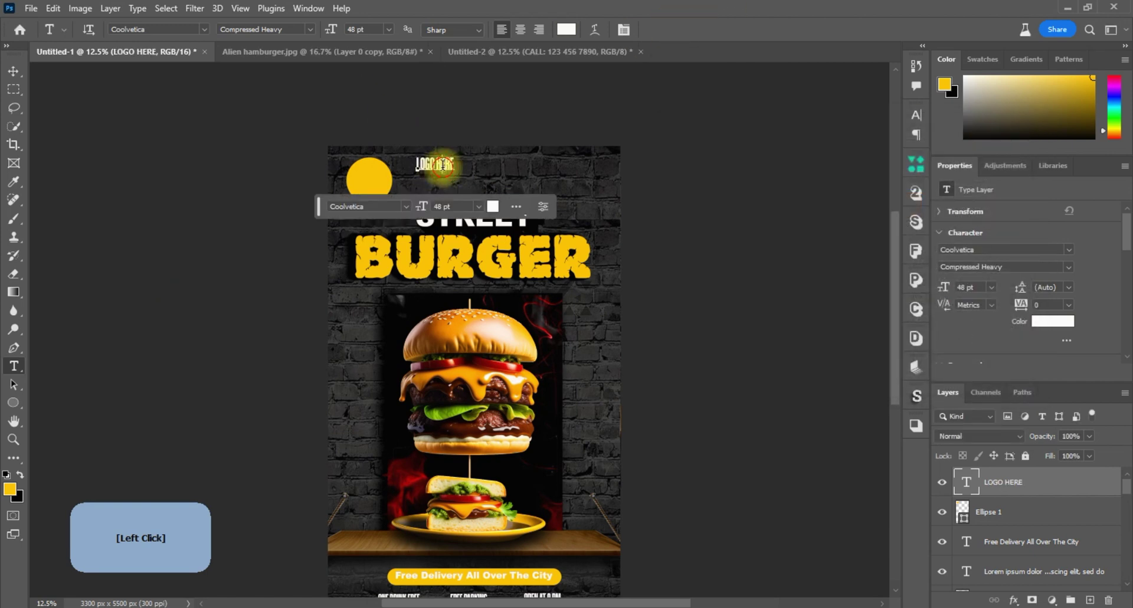
Change the LOGO HERE text's Coolvetica style to Regular and move it close beside the yellow circle.
left_click(201, 29)
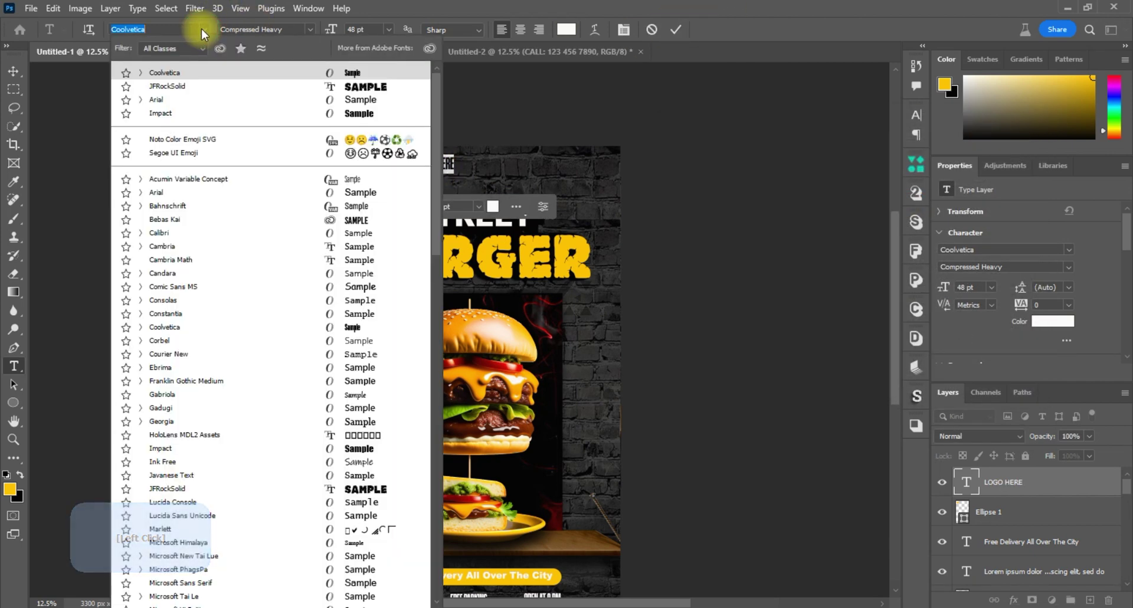
left_click(201, 28)
left_click(309, 29)
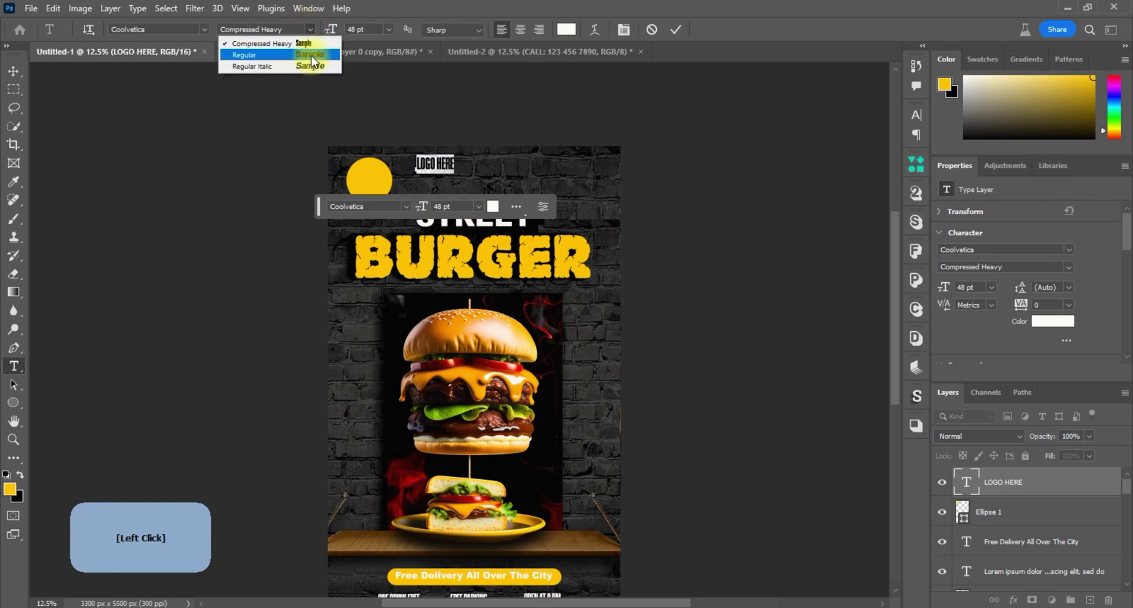
left_click(312, 54)
left_click(674, 34)
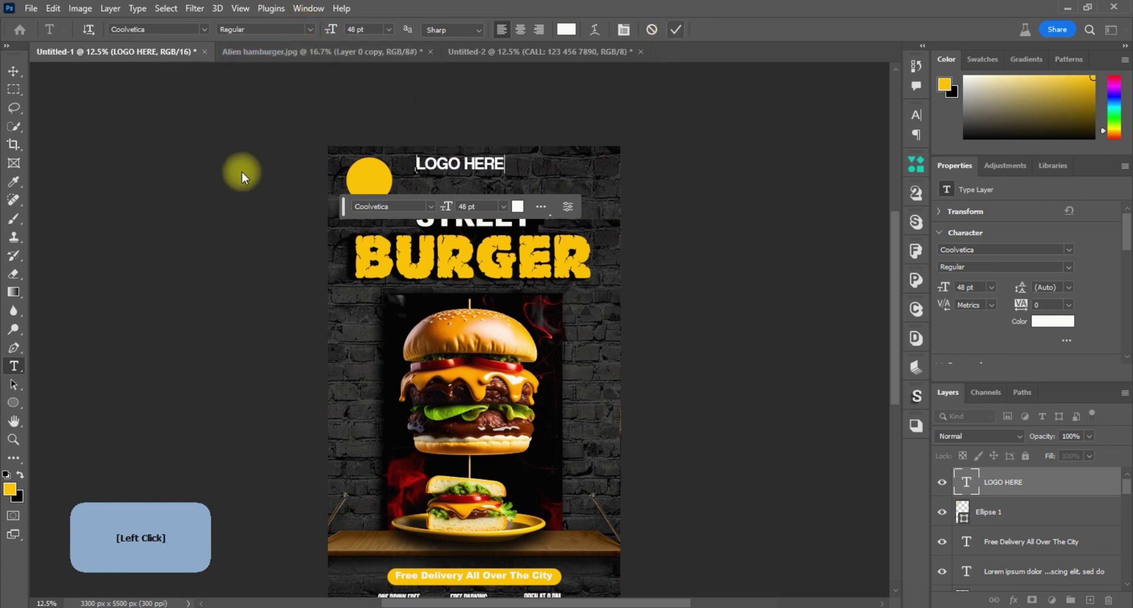
left_click(13, 71)
left_click_drag(474, 166, 459, 177)
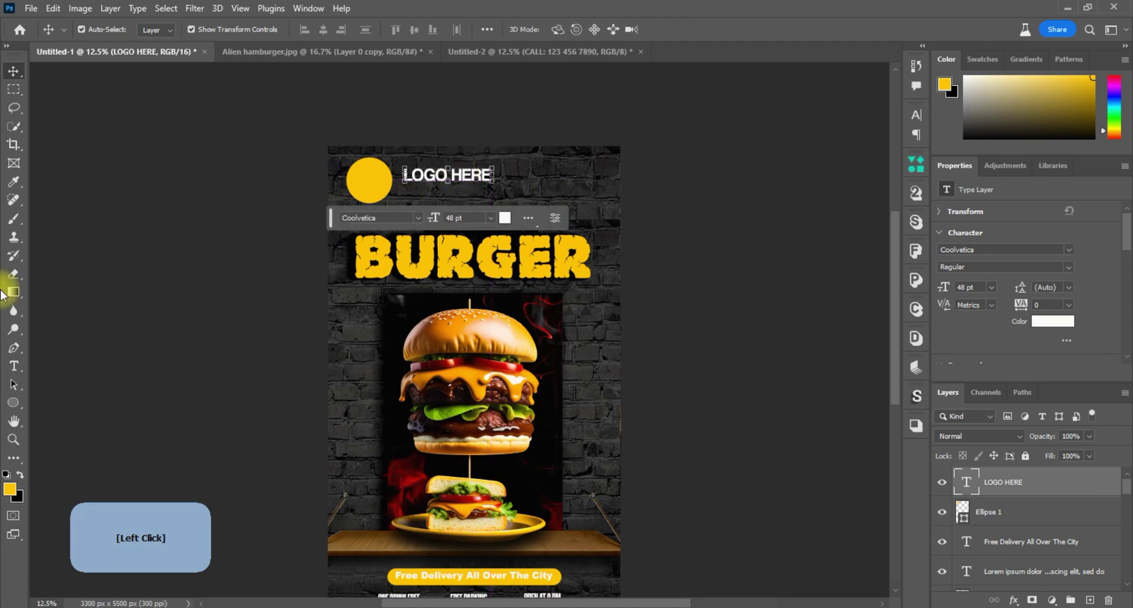
Add a separate text reading TAGLINE to the right of LOGO HERE.
left_click(15, 366)
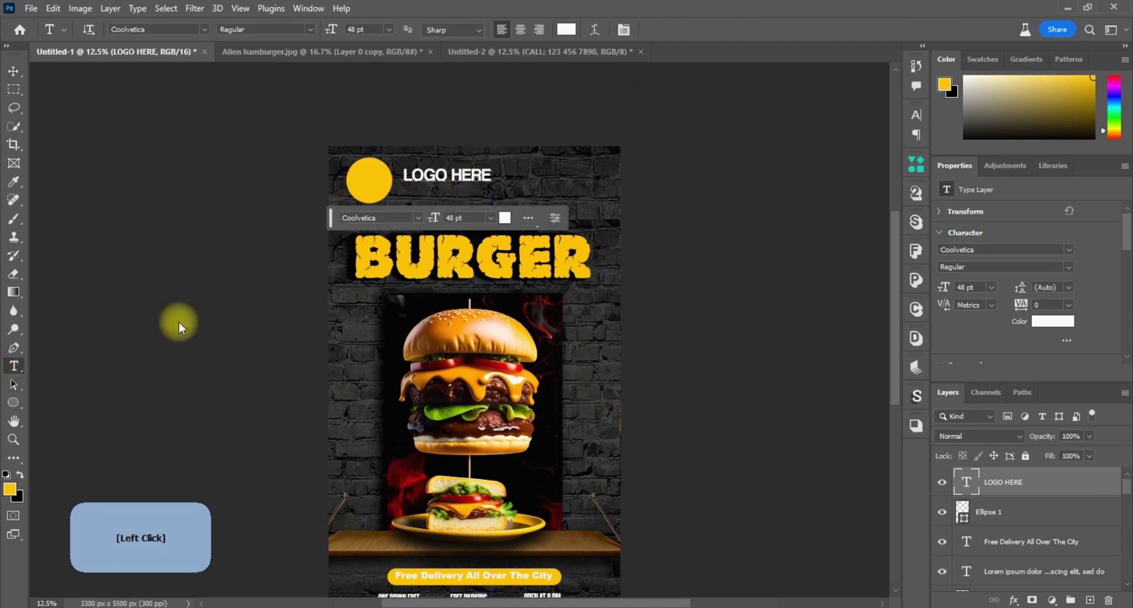
left_click(537, 178)
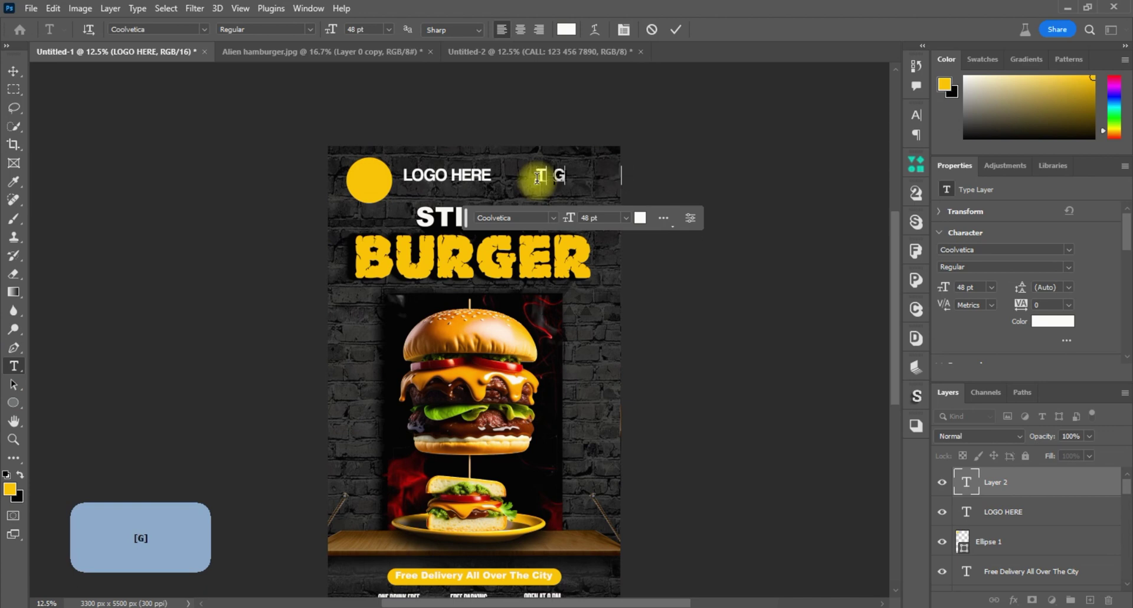
type("TAG")
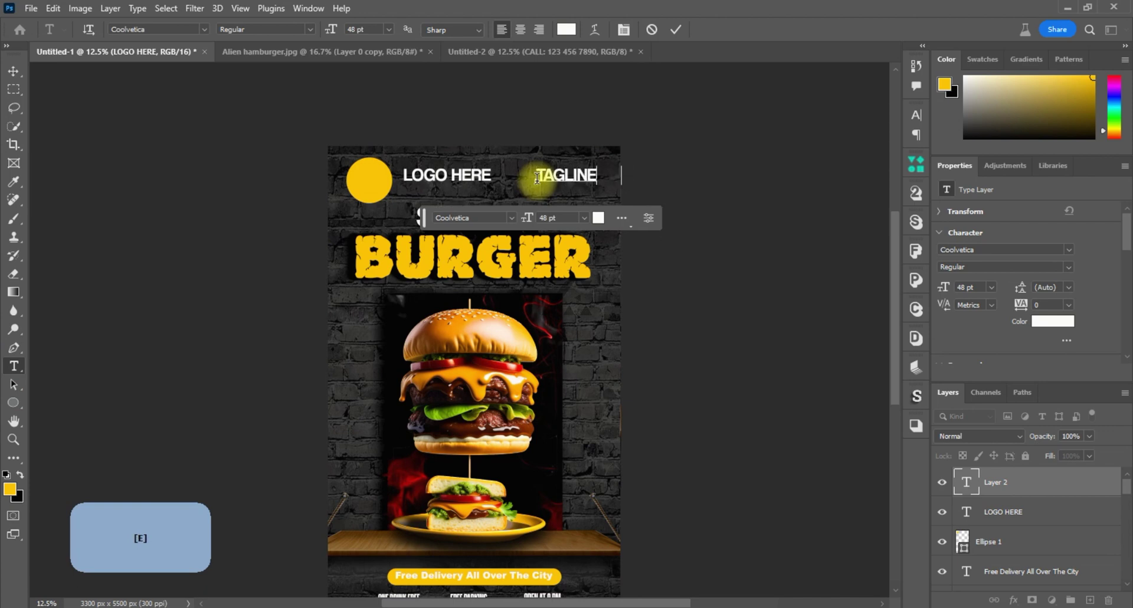
left_click(676, 27)
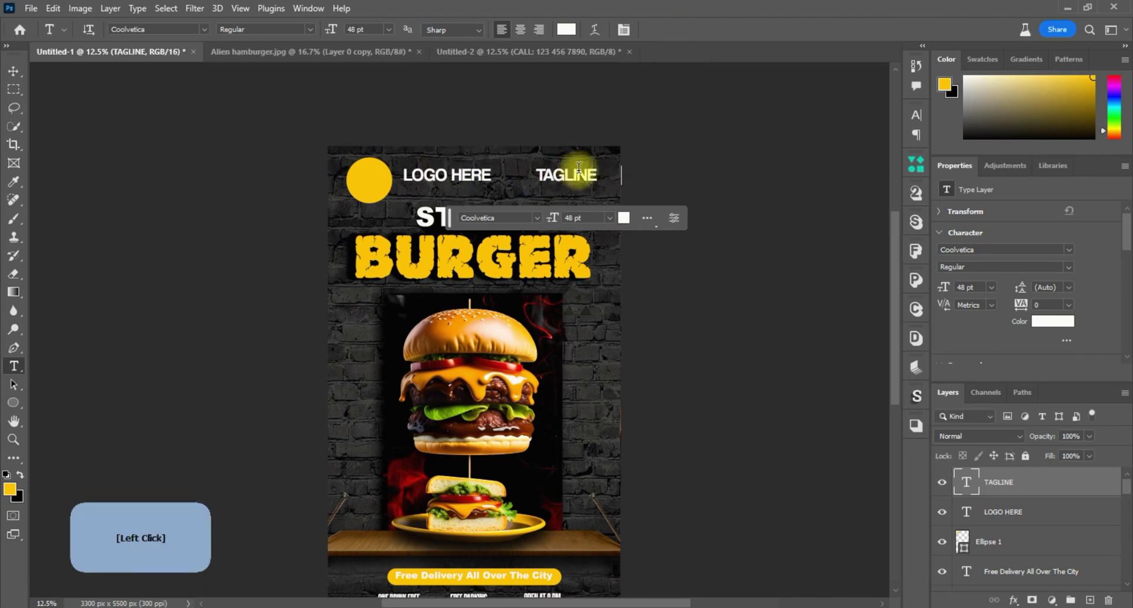
Change the TAGLINE text's font to Arial Regular.
left_click(205, 30)
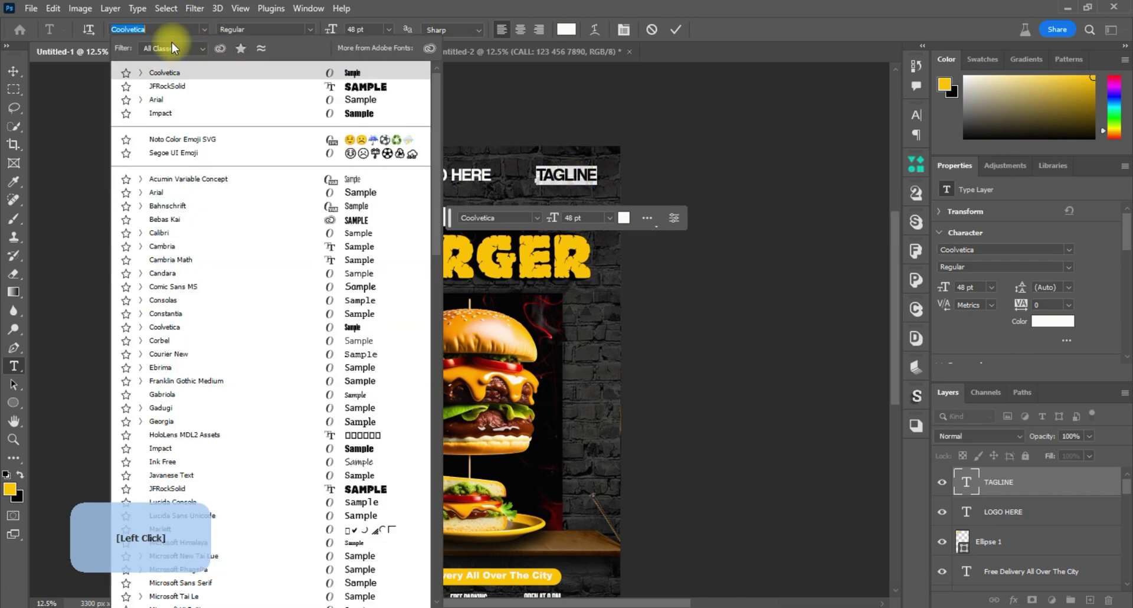
type("AR")
key("Return")
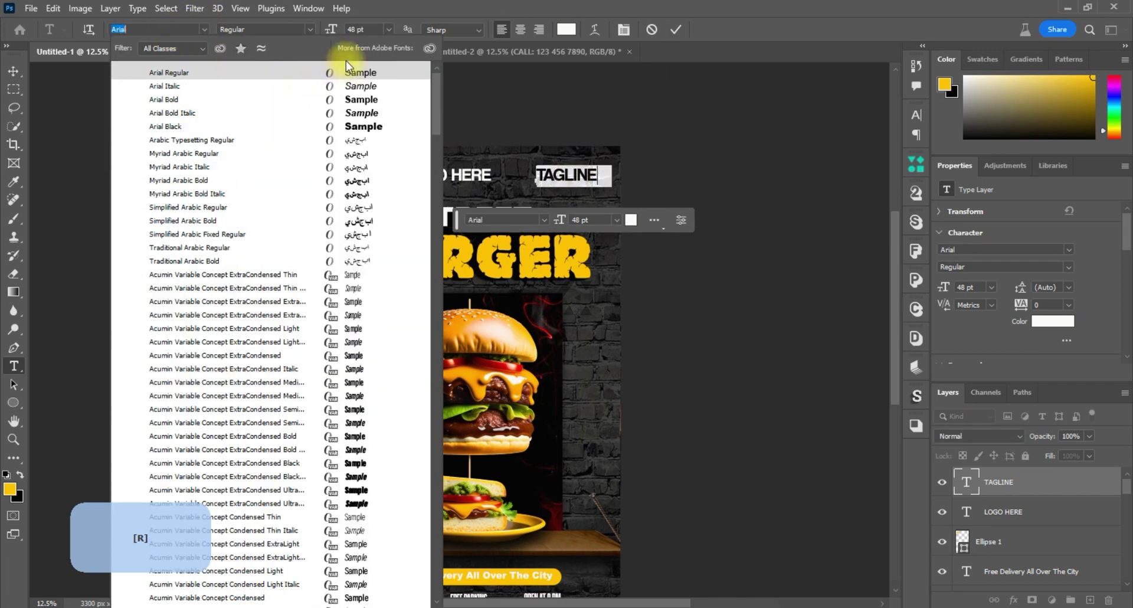
left_click(334, 71)
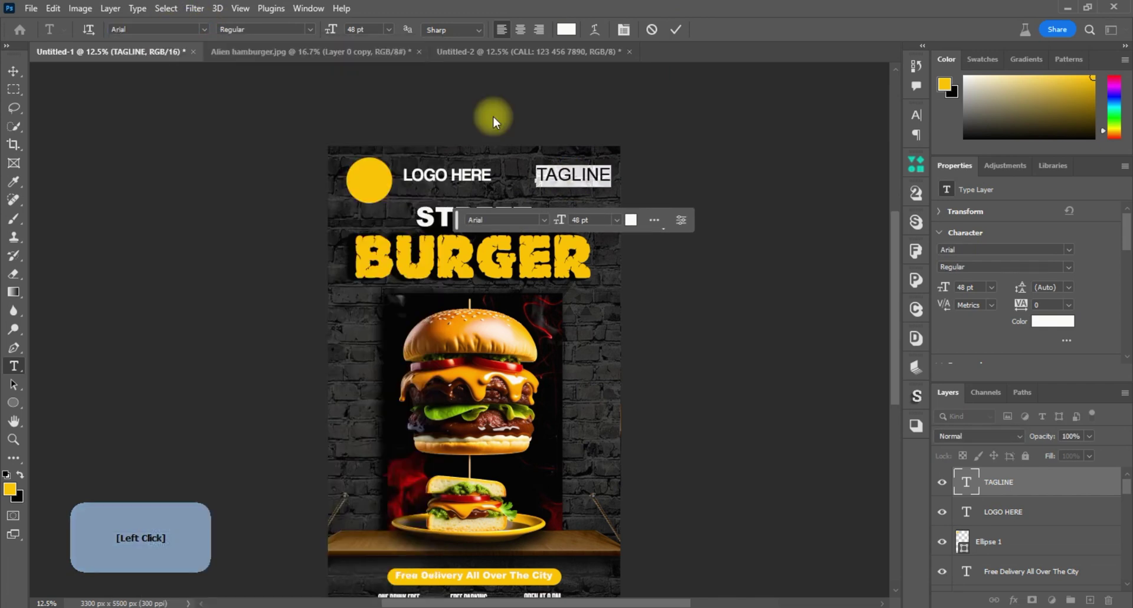
left_click(167, 101)
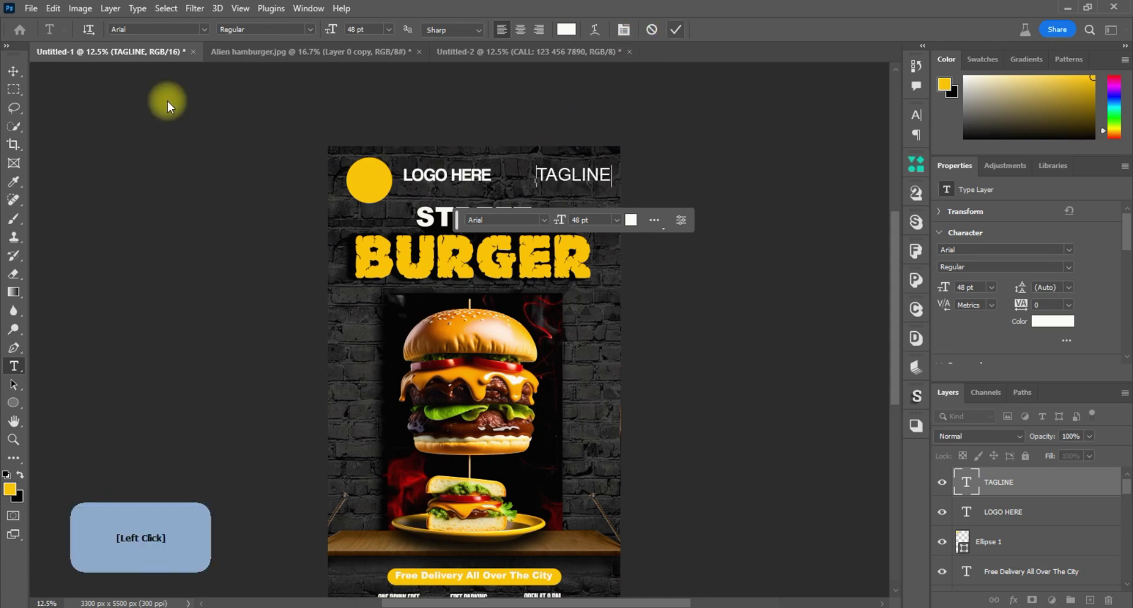
Move the TAGLINE text directly beneath LOGO HERE and set its font size to 36 pt.
left_click(13, 71)
left_click_drag(579, 177, 471, 196)
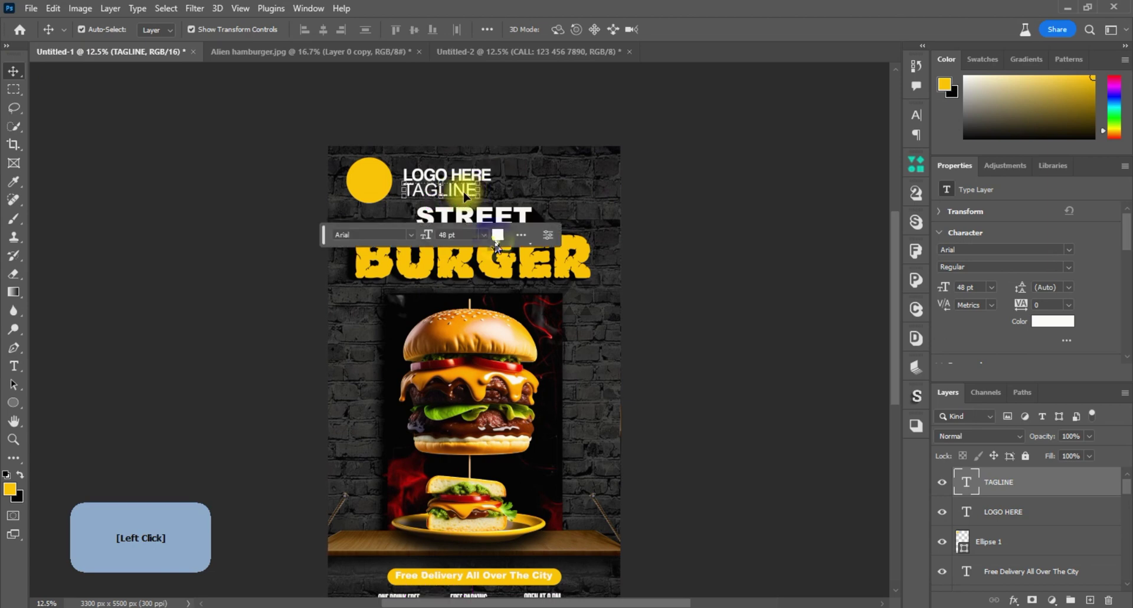
left_click(482, 234)
left_click(476, 383)
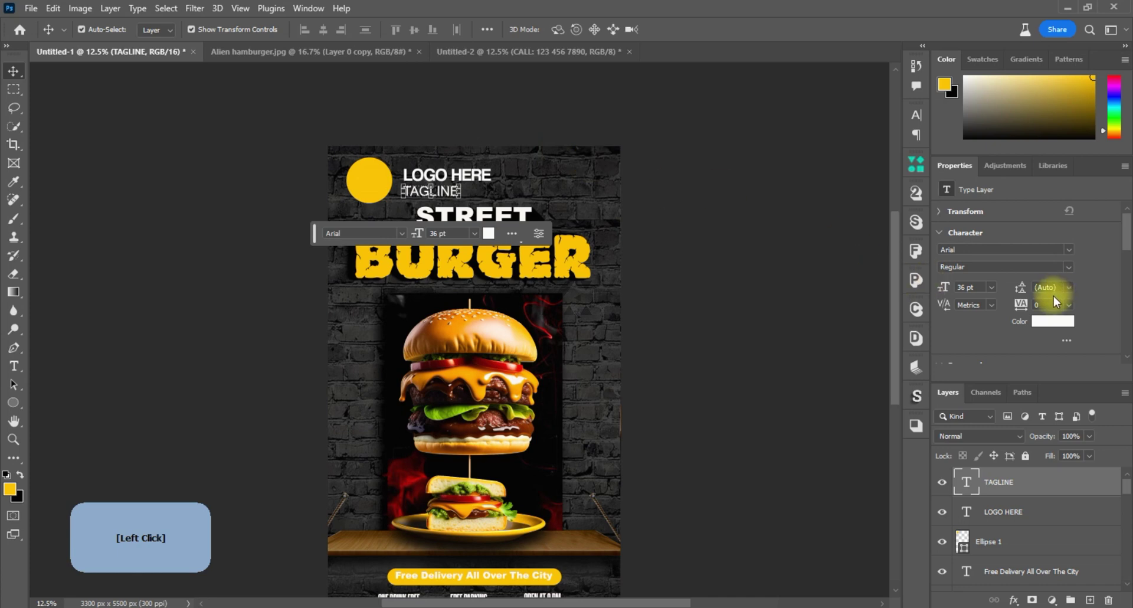
Set the TAGLINE text's letter tracking to 420 so it spans about the width of LOGO HERE.
key("Up")
key("Up")
key("Up")
key("Up")
key("Up")
key("Up")
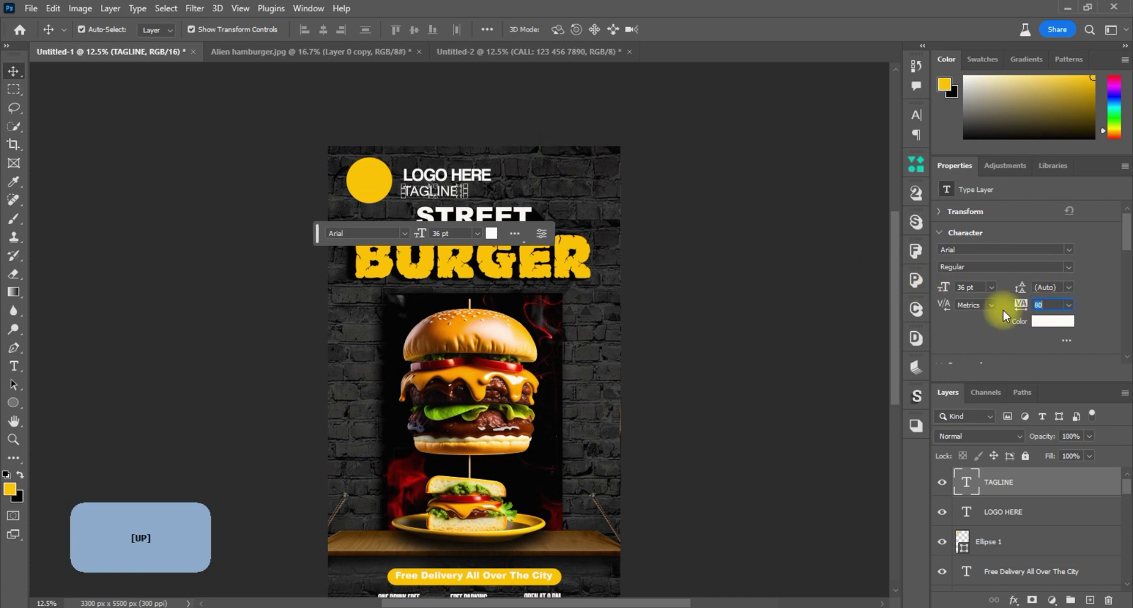
key("Up")
key("Up")
key("Up")
key("Up")
key("Up")
key("Up")
key("Up")
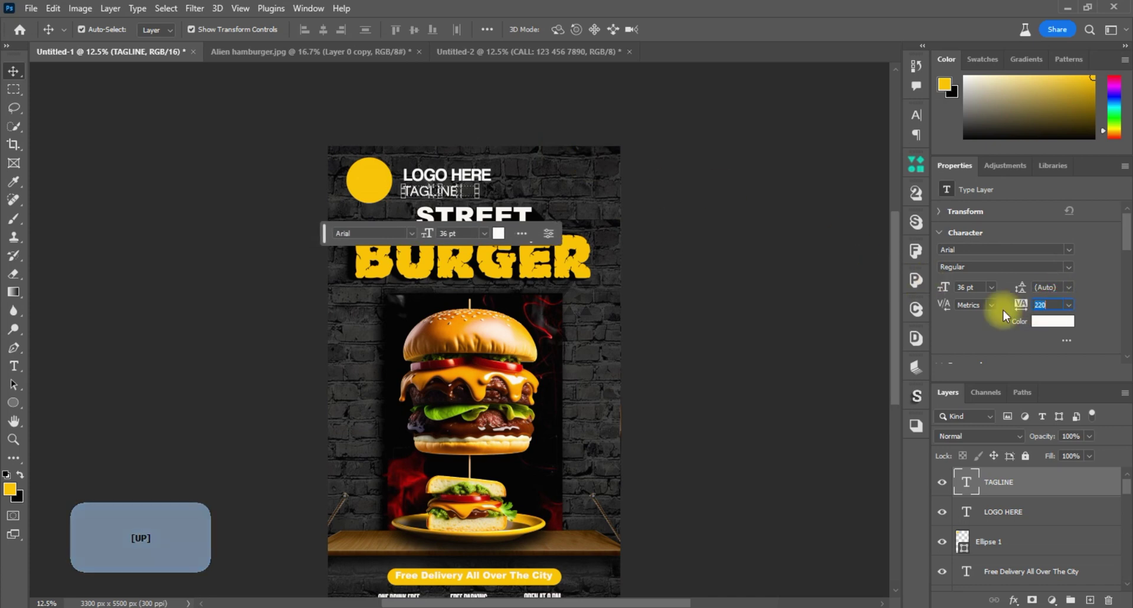
key("Up")
key("Up")
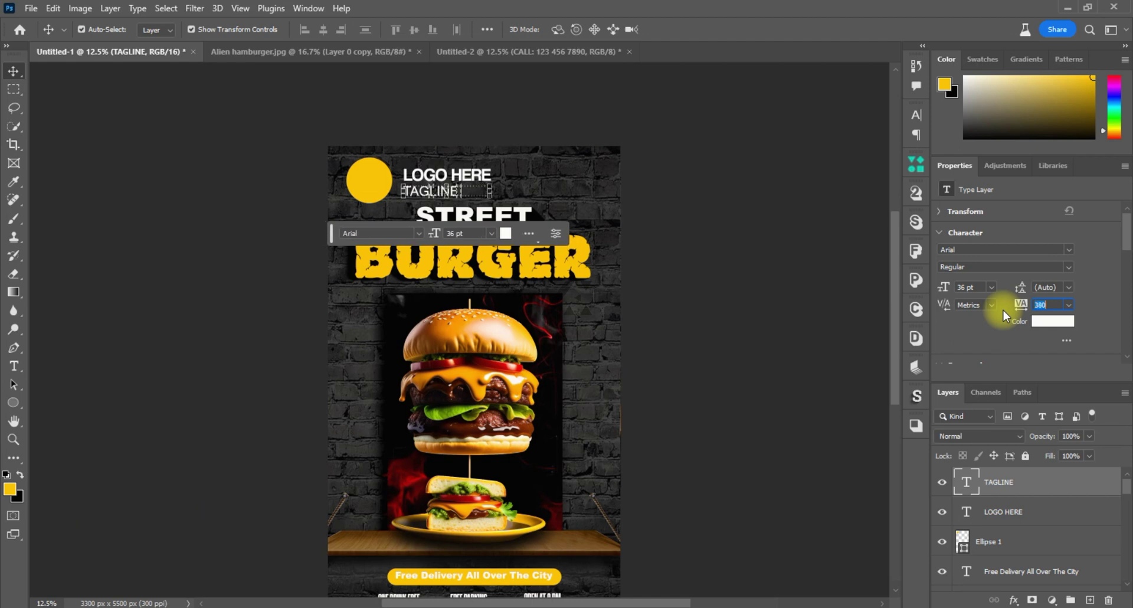
key("Down")
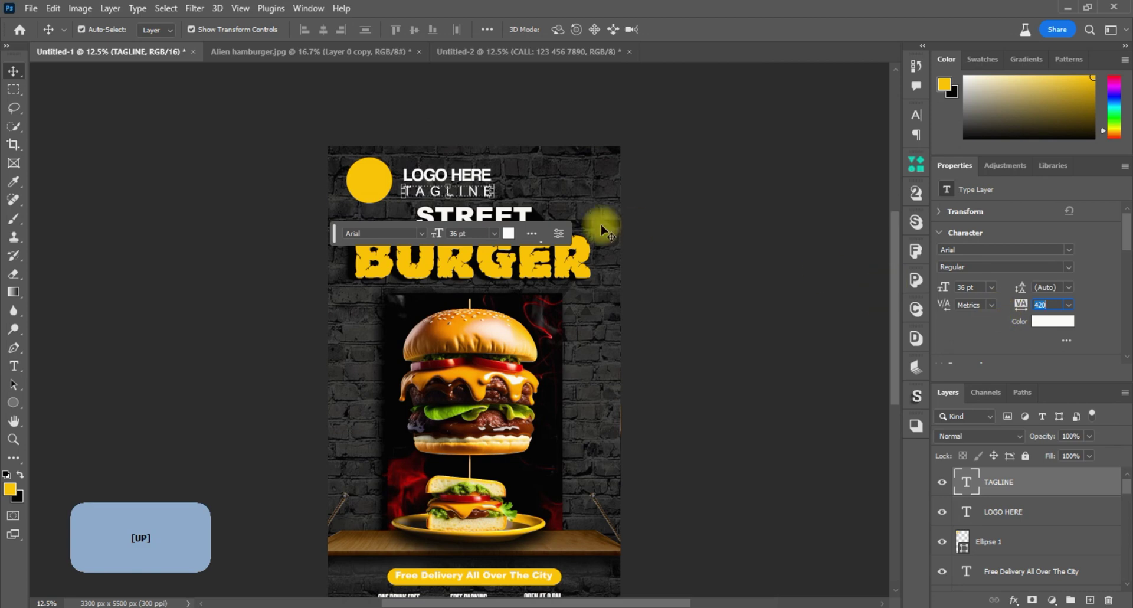
key("Up")
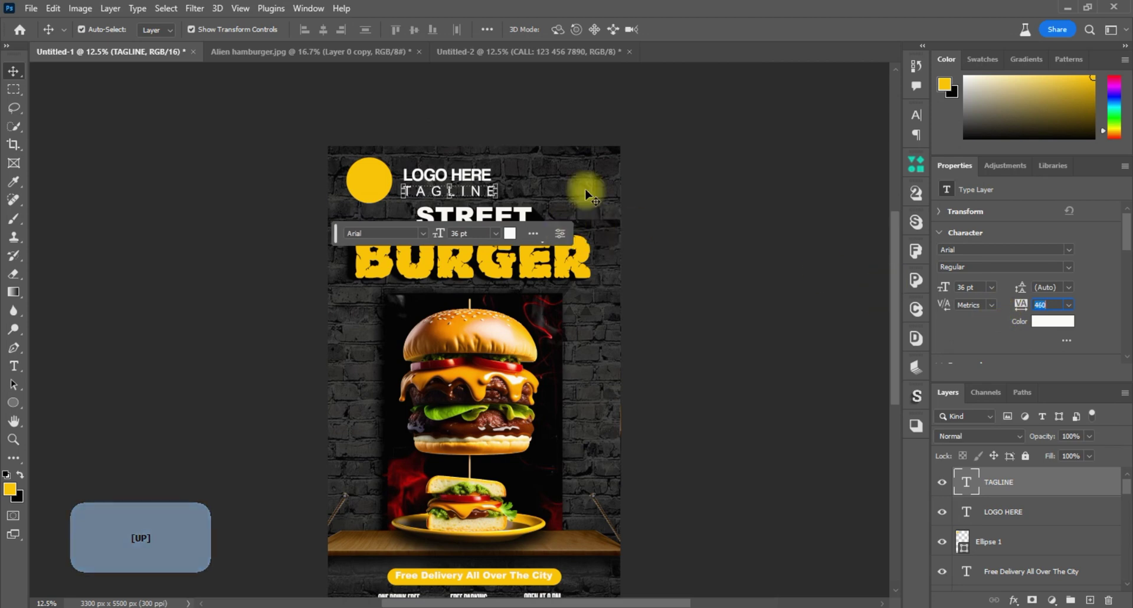
key("Up")
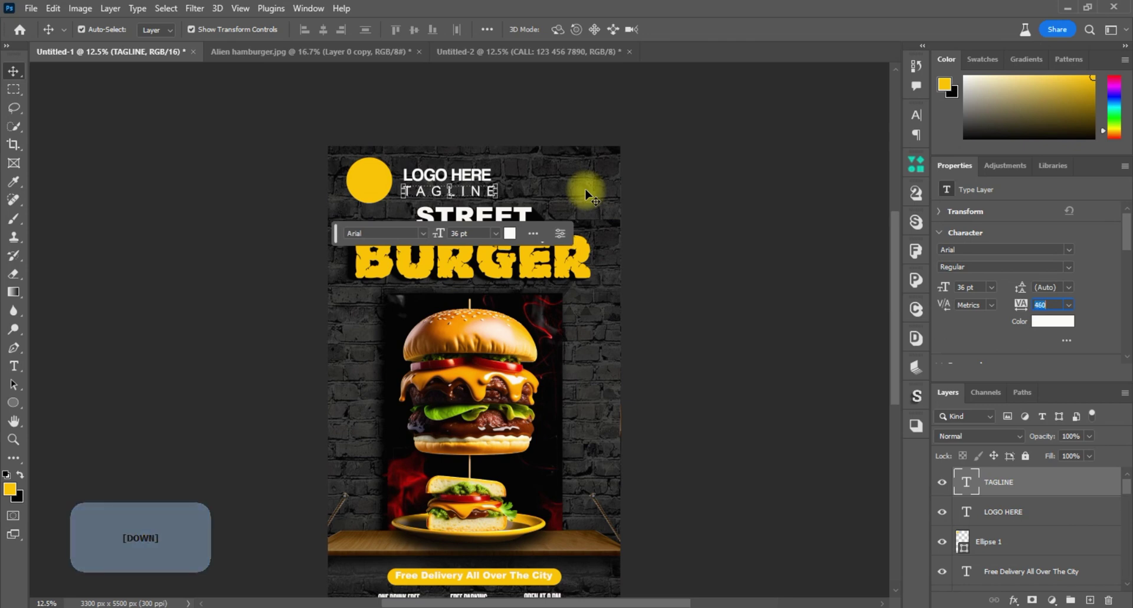
key("Down")
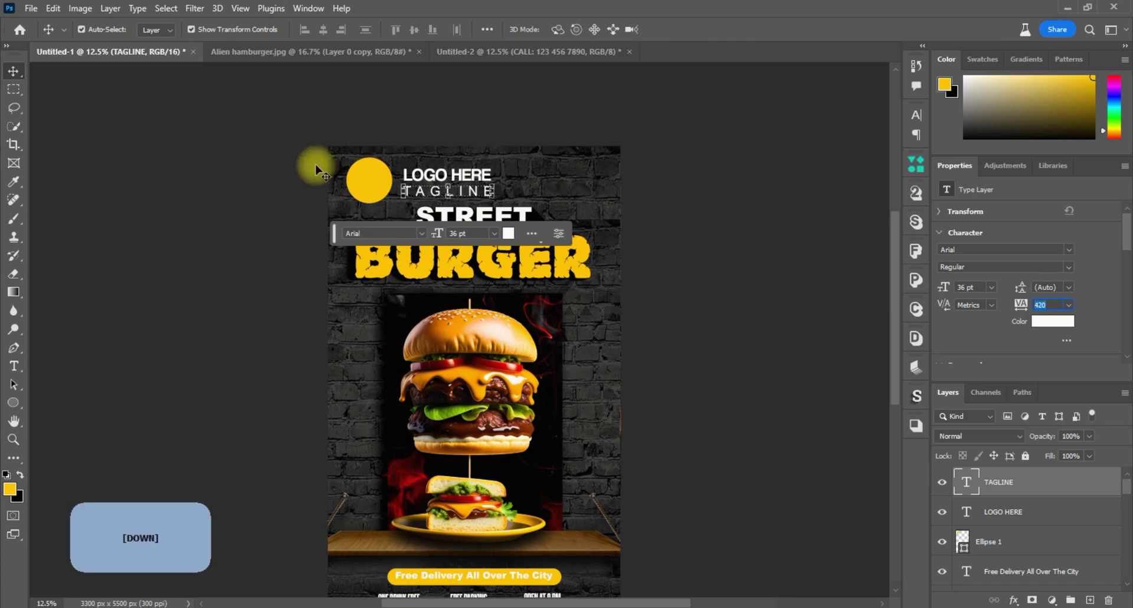
left_click(240, 233)
Add an Inner Shadow effect to the BURGER text layer and colour the shadow bright red.
right_click(1021, 517)
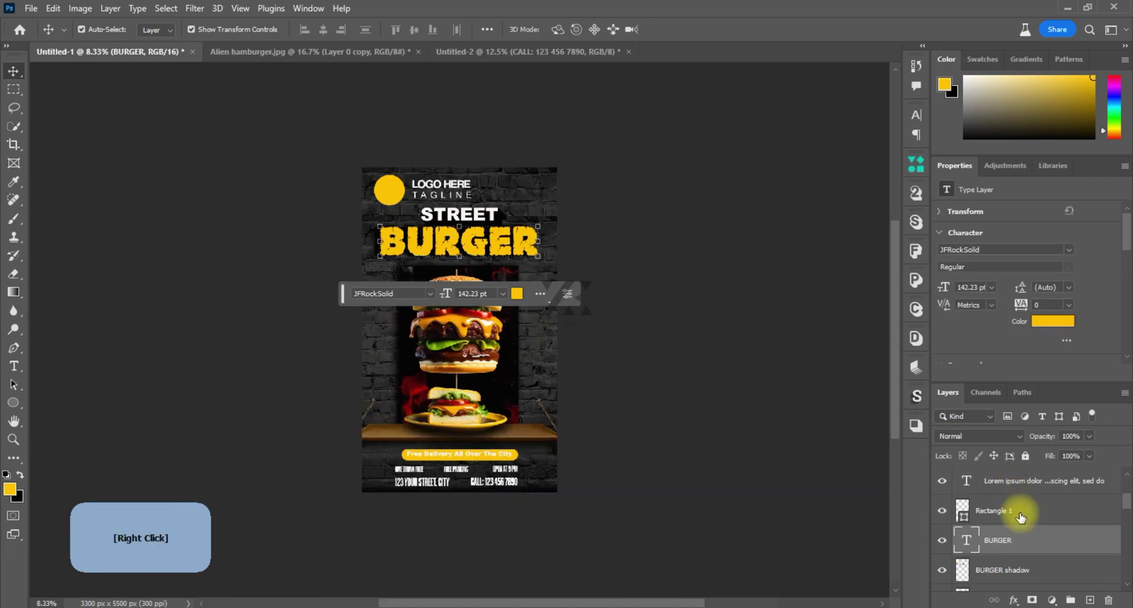
right_click(1031, 543)
left_click(923, 8)
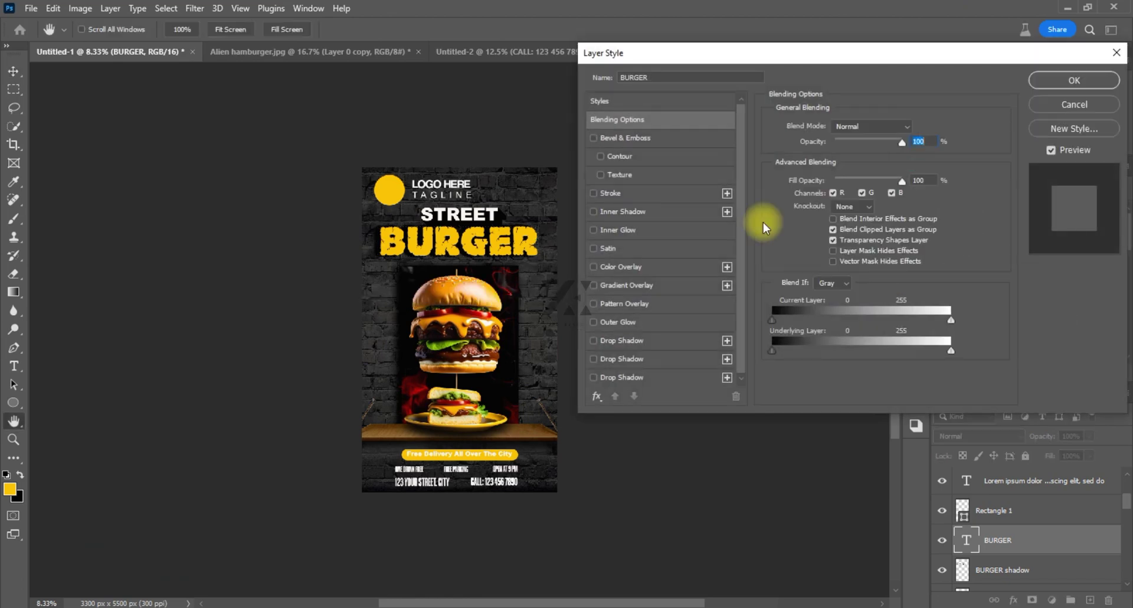
left_click(615, 214)
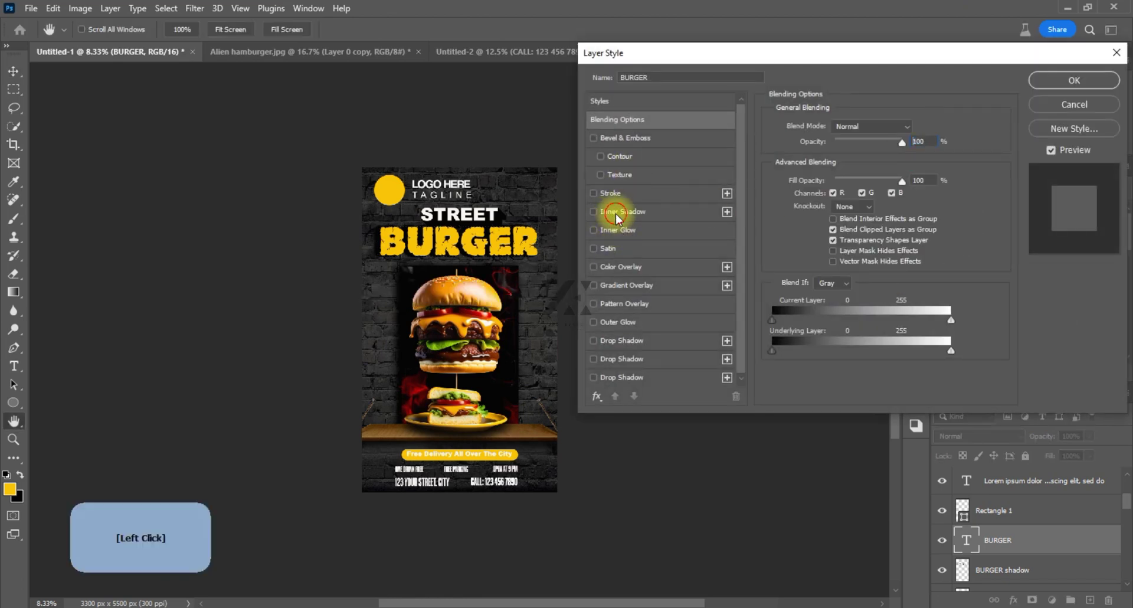
left_click(917, 131)
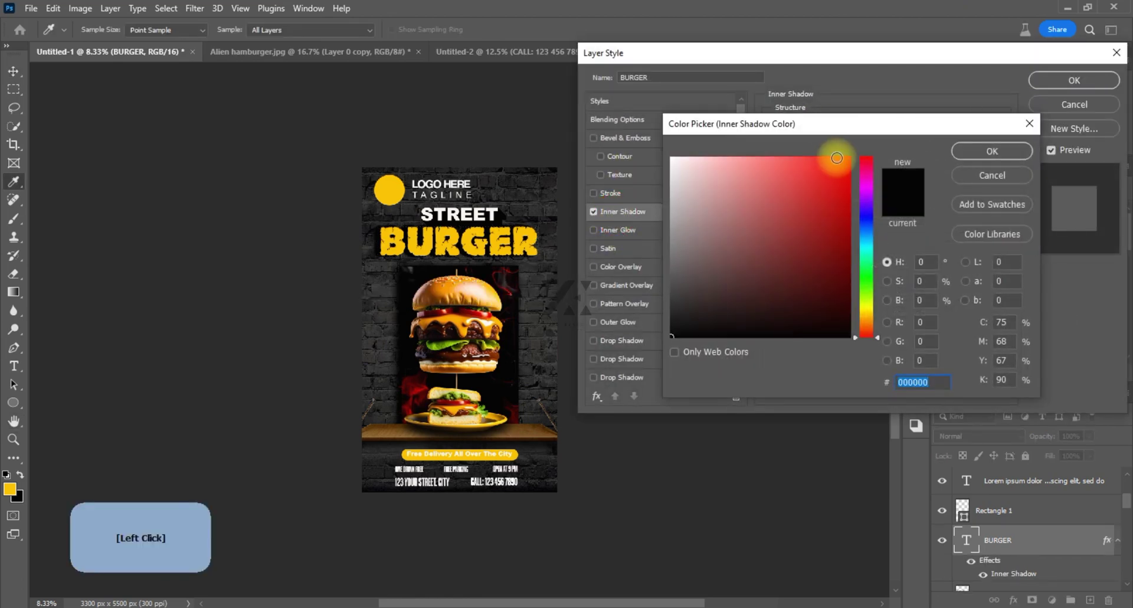
left_click(964, 149)
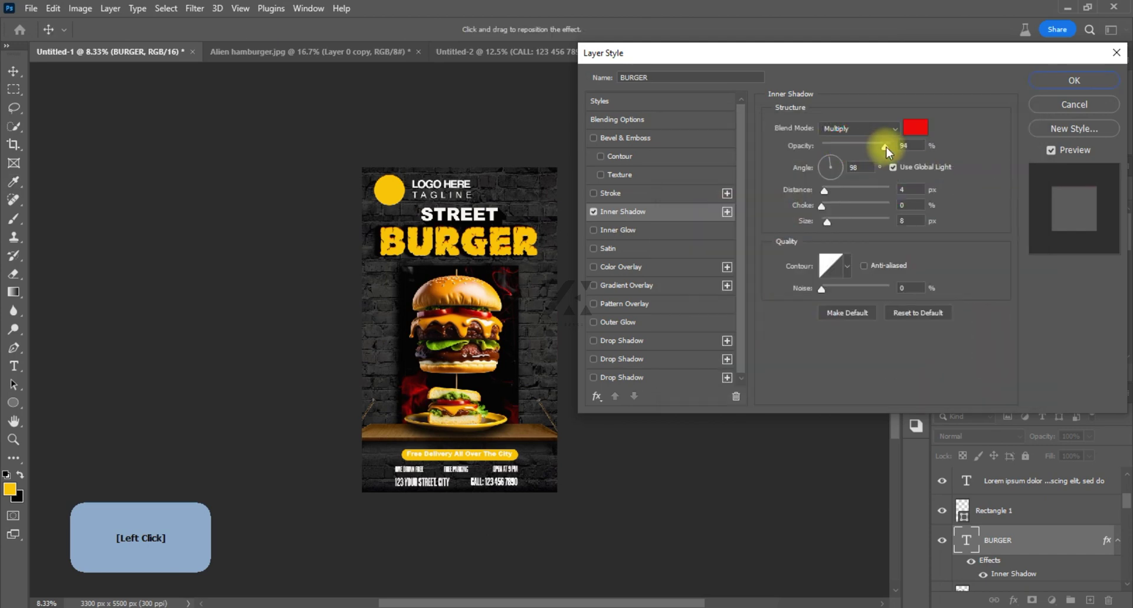
Set the BURGER inner shadow to 77% opacity, -84° angle, 65 px distance and 111 px size, and apply it.
left_click_drag(824, 194, 859, 222)
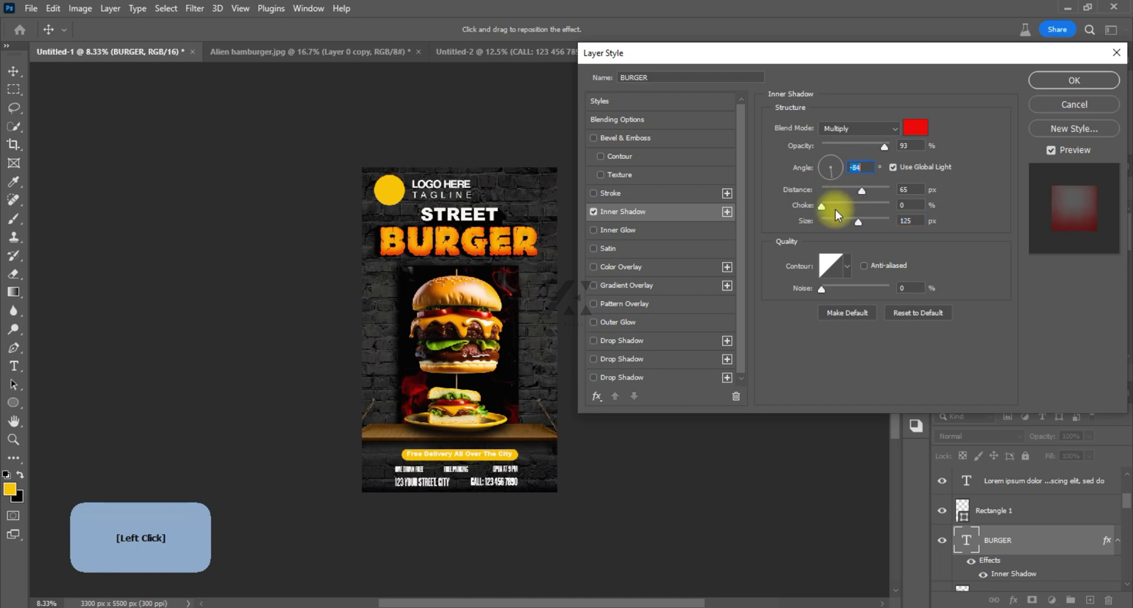
left_click(875, 169)
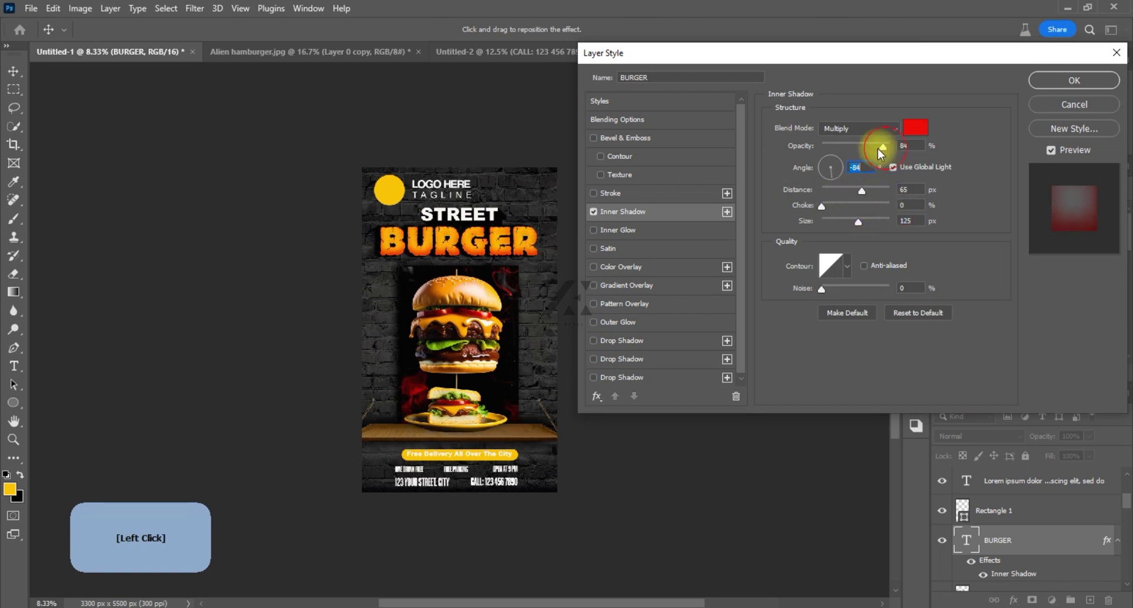
left_click_drag(863, 151, 861, 151)
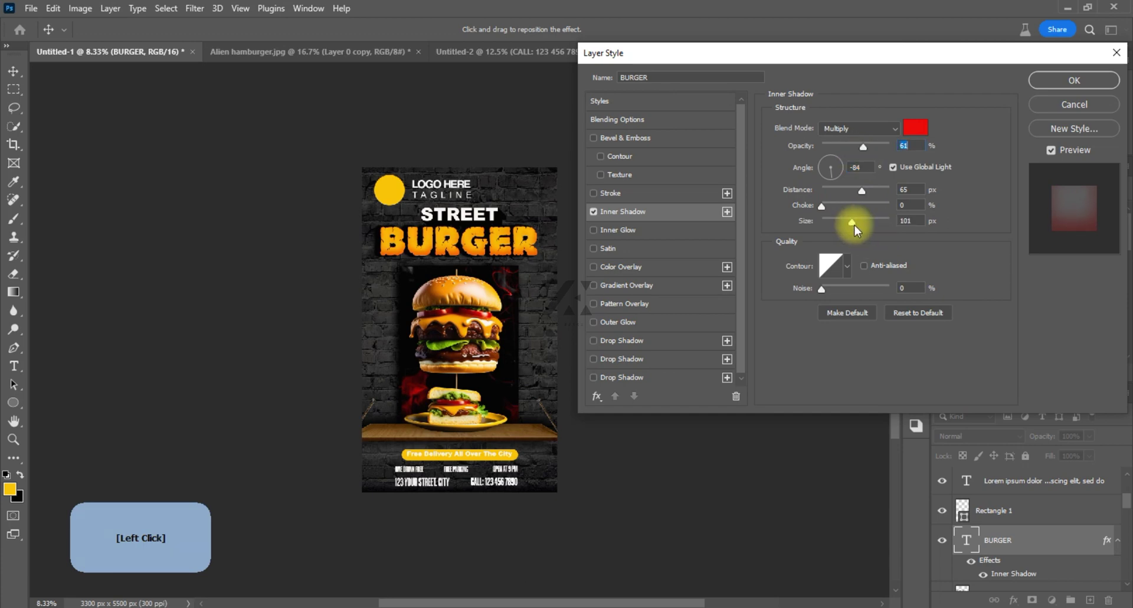
left_click_drag(855, 225, 856, 224)
left_click_drag(861, 147, 869, 147)
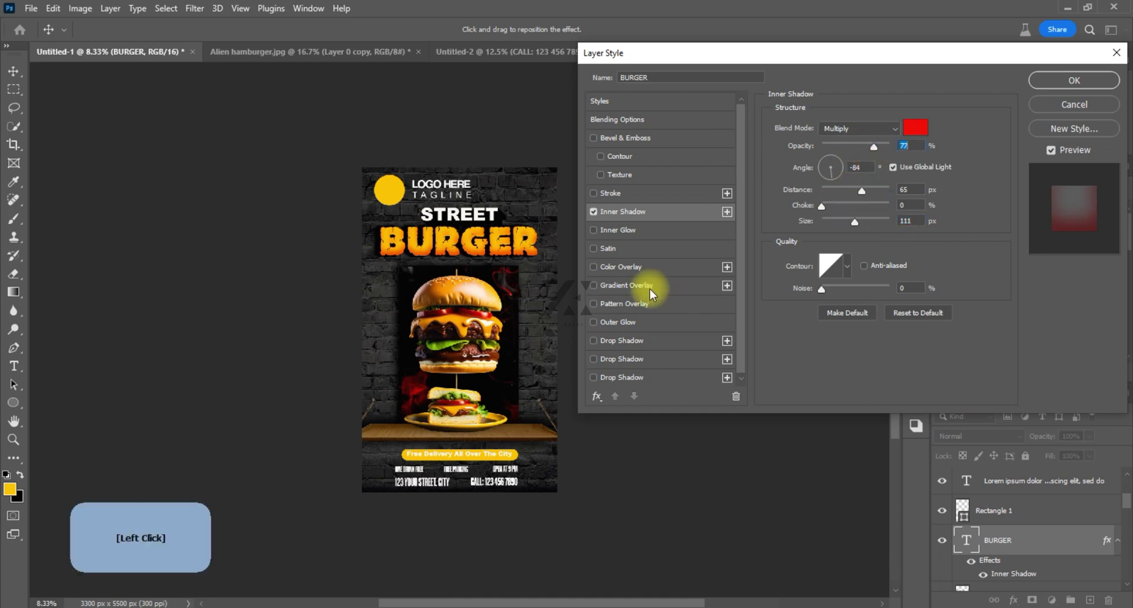
left_click(1057, 105)
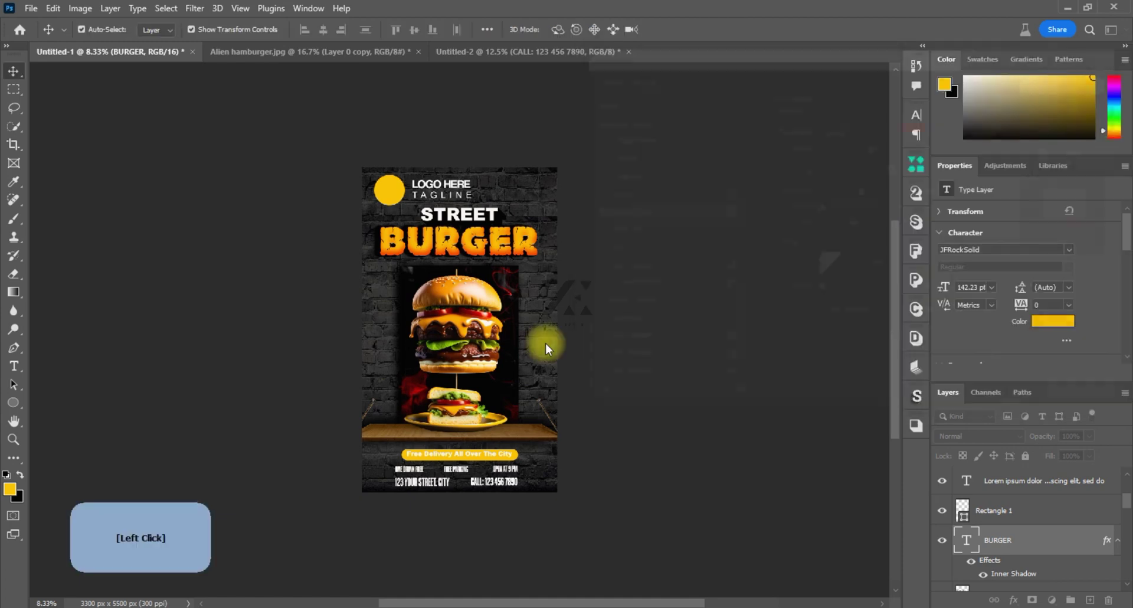
Scale the yellow logo circle down proportionally to about 384 px in diameter, keeping its upper-left corner in place.
key("ctrl+equal")
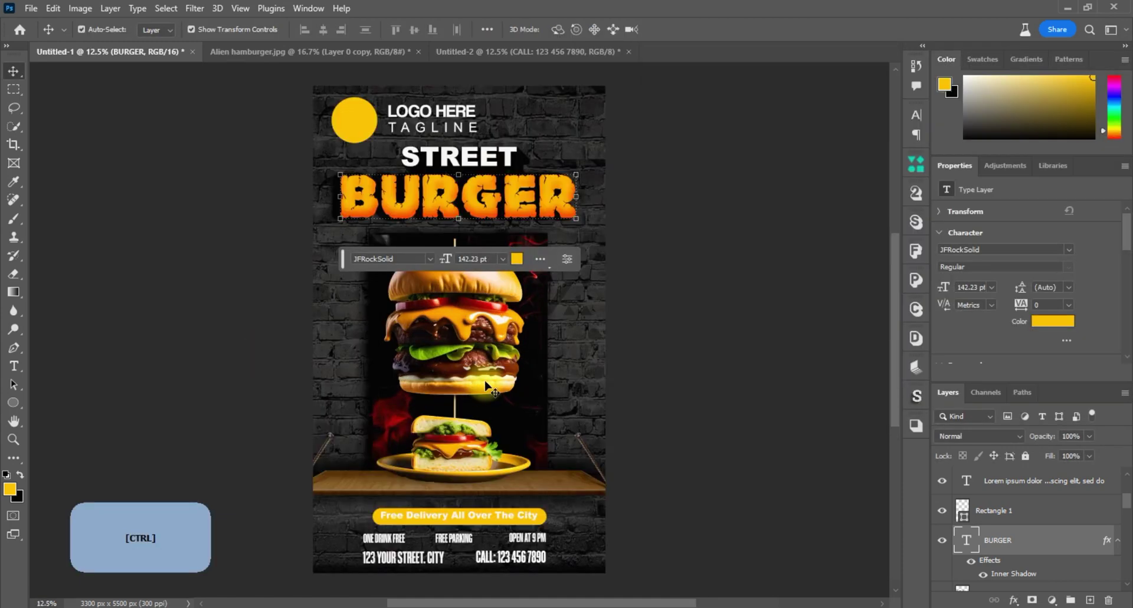
left_click(673, 373)
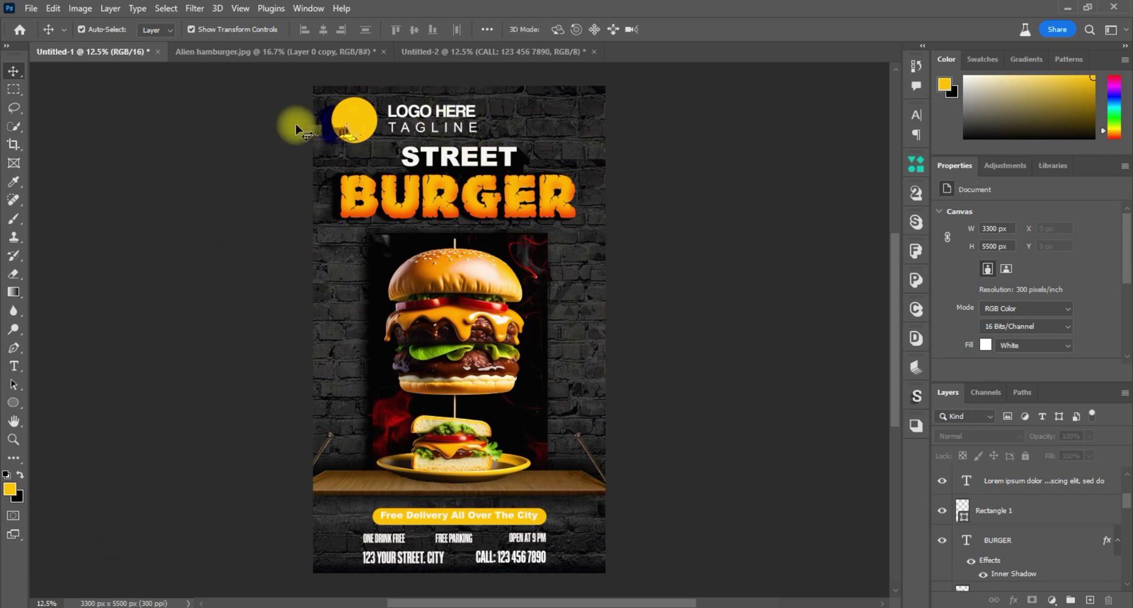
left_click(354, 123)
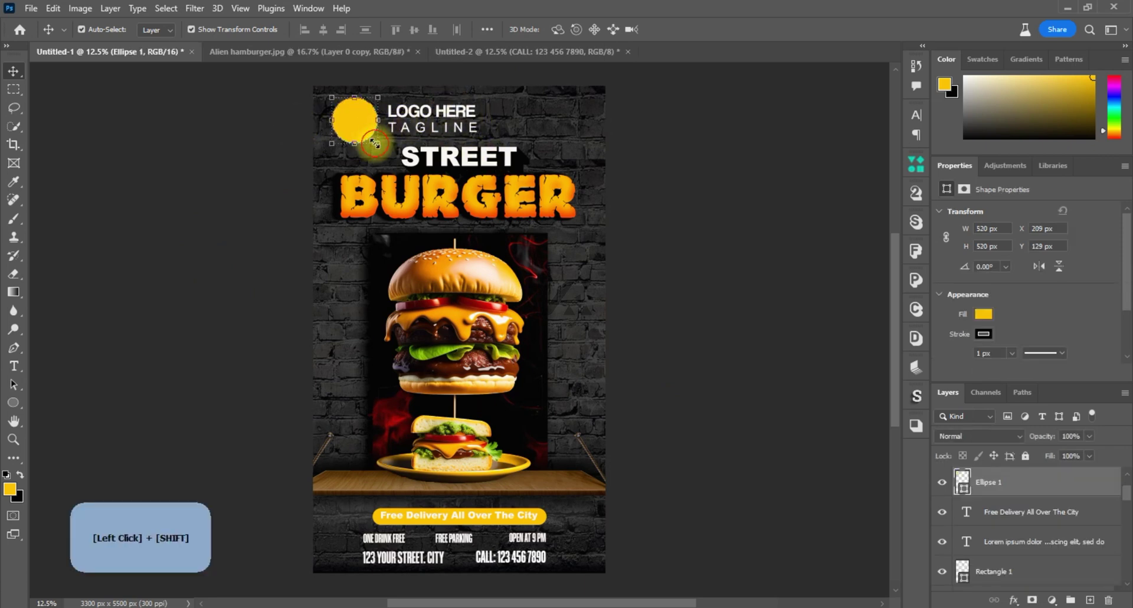
left_click_drag(374, 143, 366, 131)
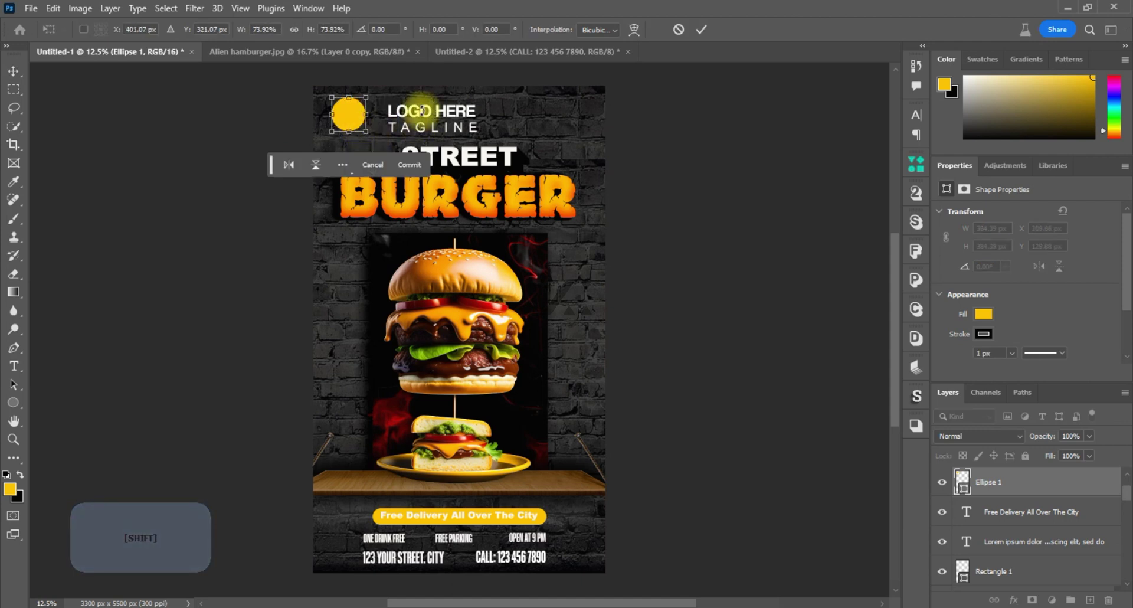
left_click(938, 322)
Scale the LOGO HERE and TAGLINE texts together to about 70% and shift them left, close beside the yellow circle.
left_click(1127, 474)
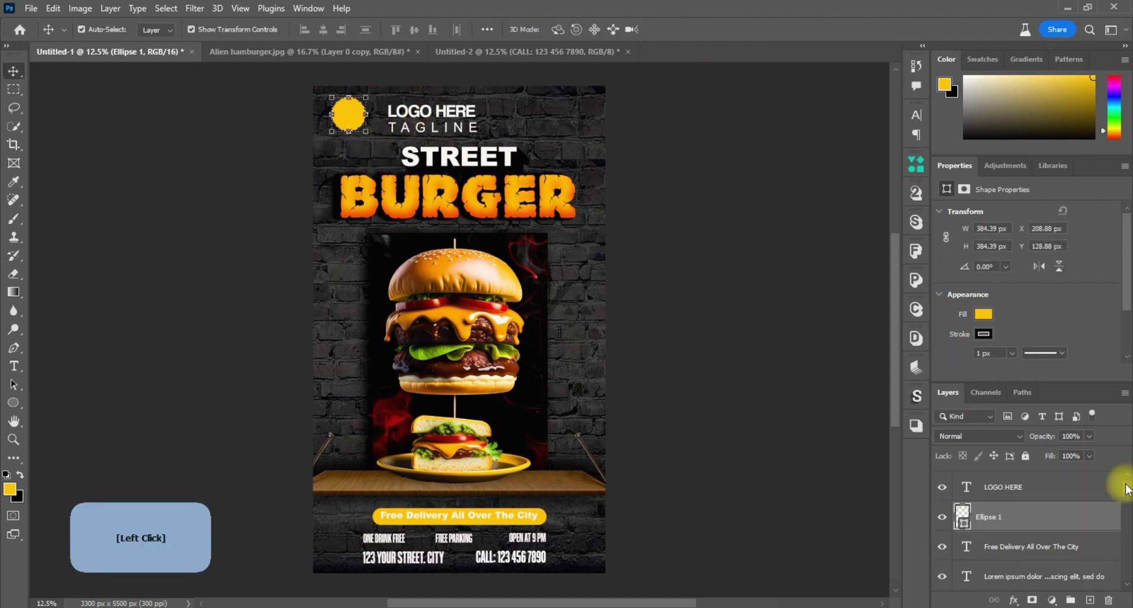
left_click(1058, 515, "ctrl")
left_click(1057, 484, "ctrl")
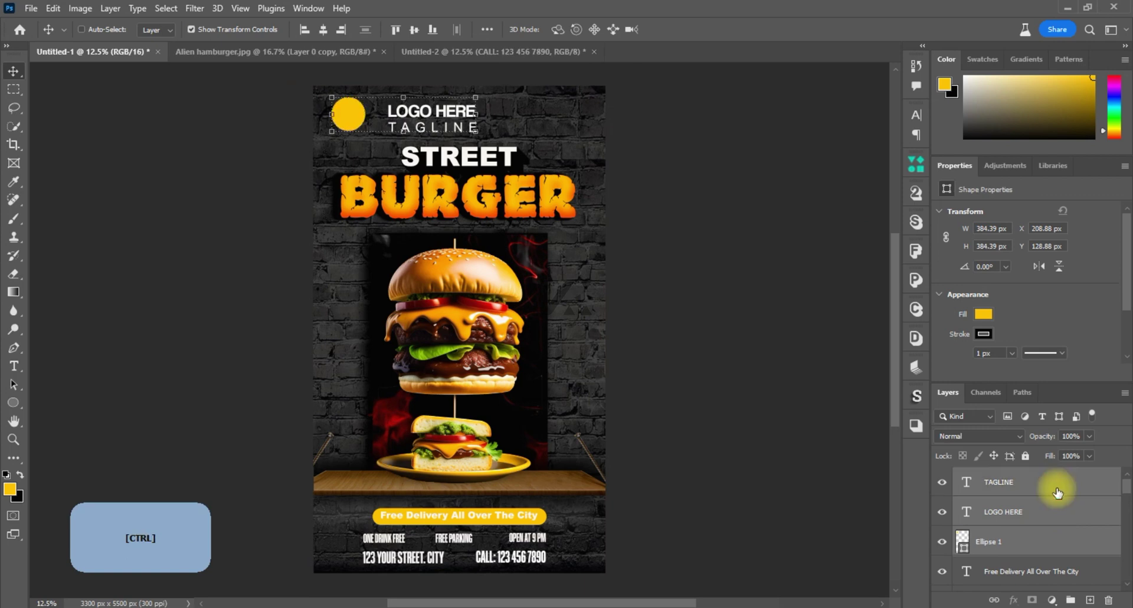
left_click(1054, 544, "ctrl")
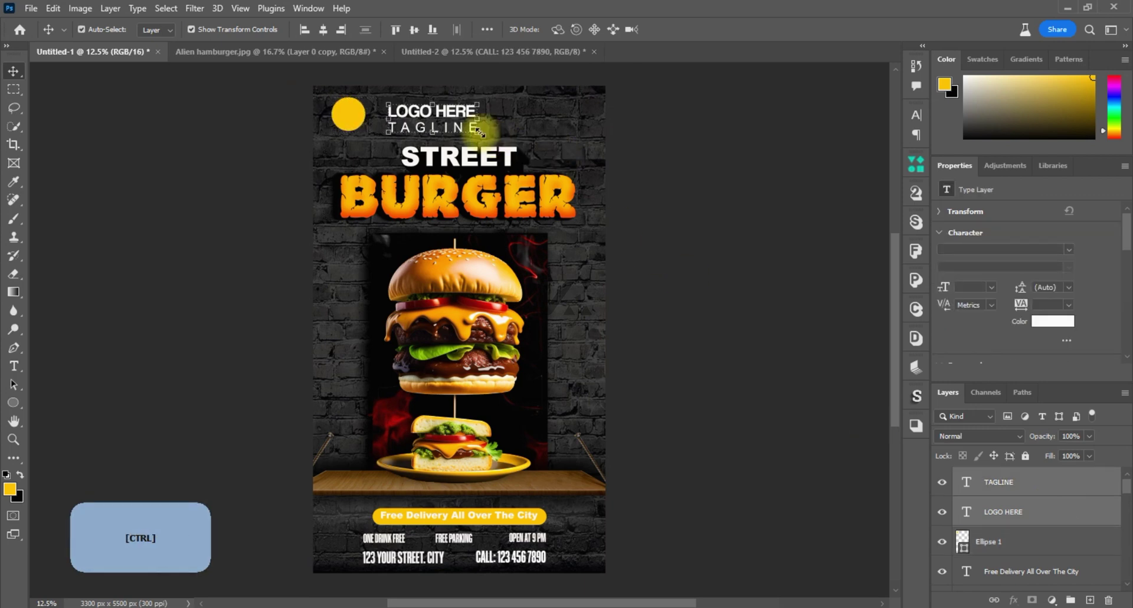
left_click_drag(478, 131, 431, 113)
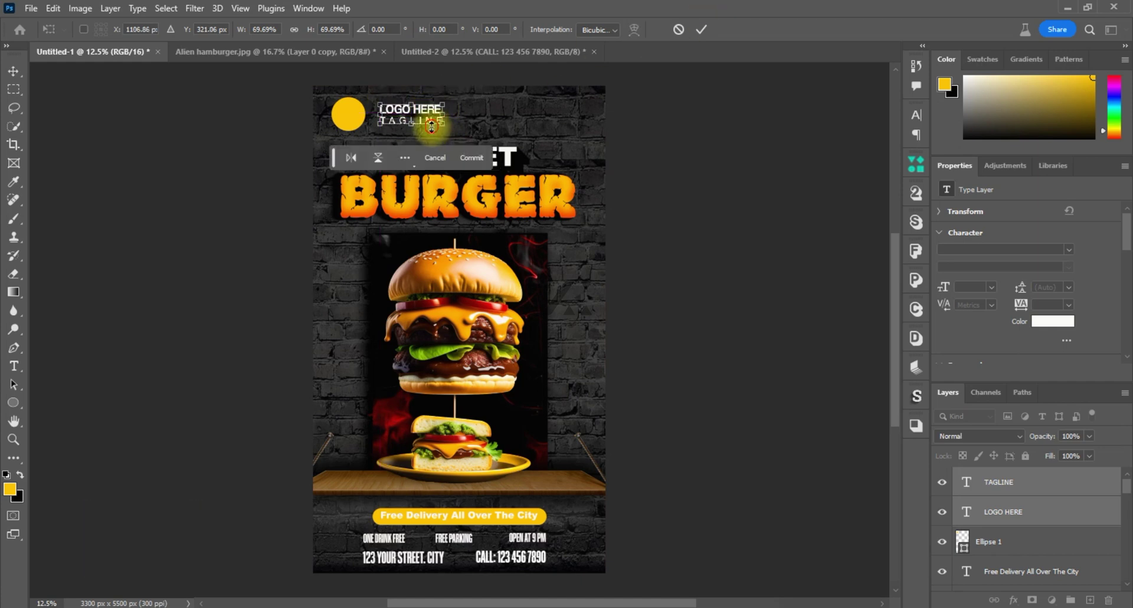
key("Left")
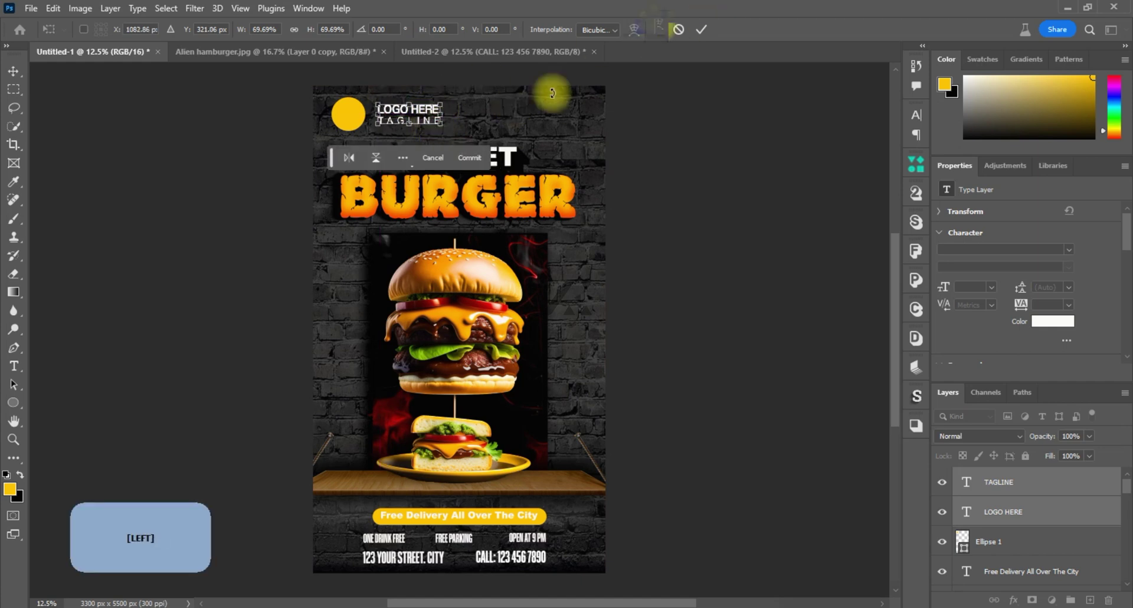
left_click(701, 29)
left_click(247, 177)
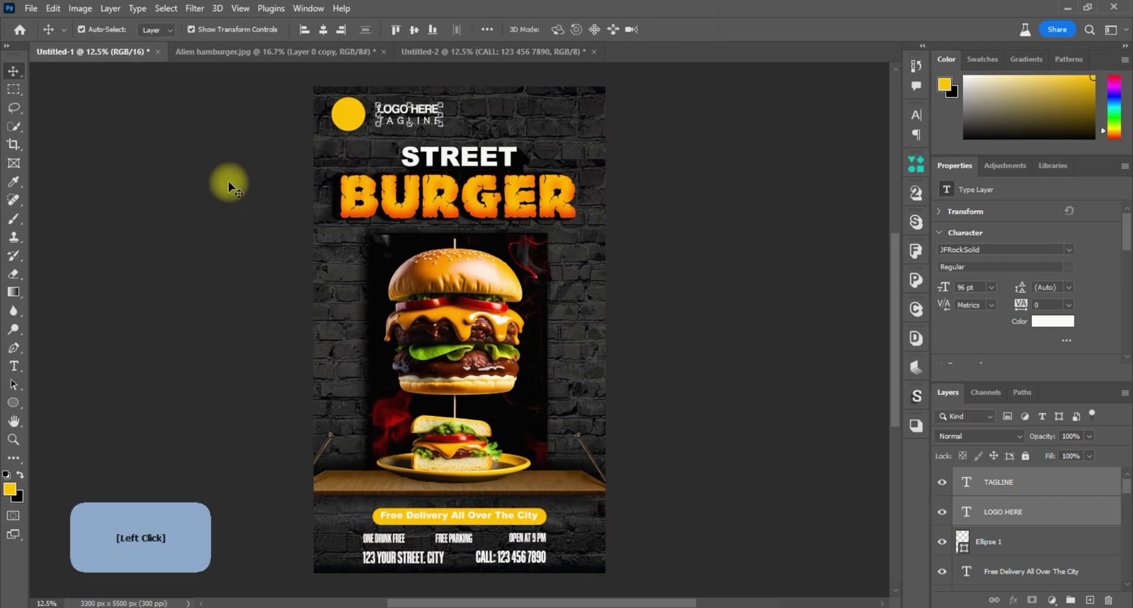